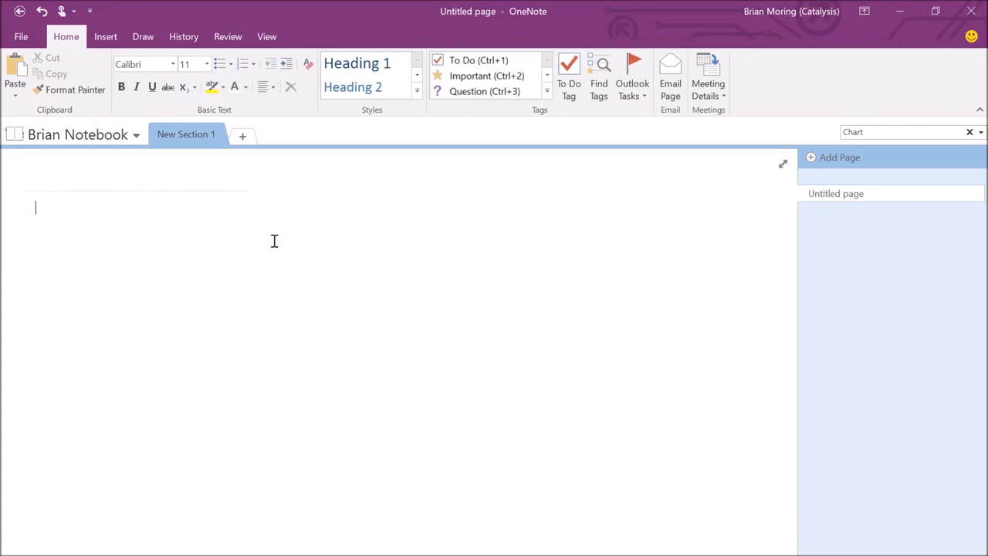
Start a new notebook on this computer and name it, then leave without creating it.
left_click(21, 39)
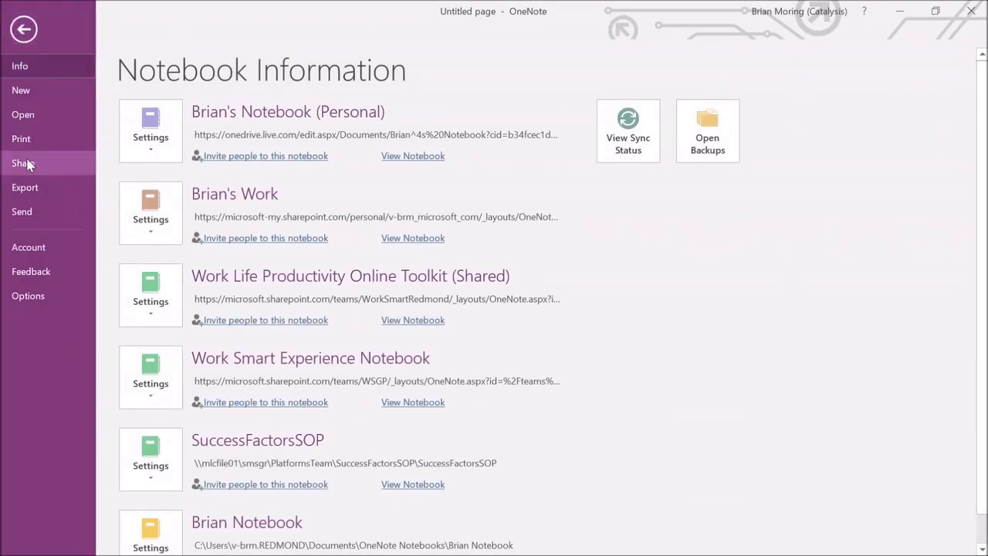
left_click(21, 93)
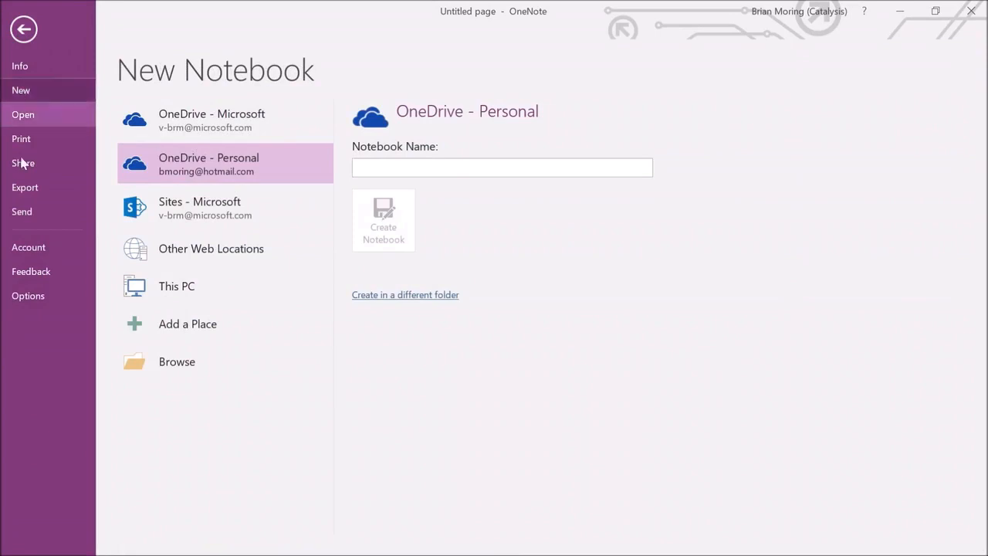
left_click(176, 293)
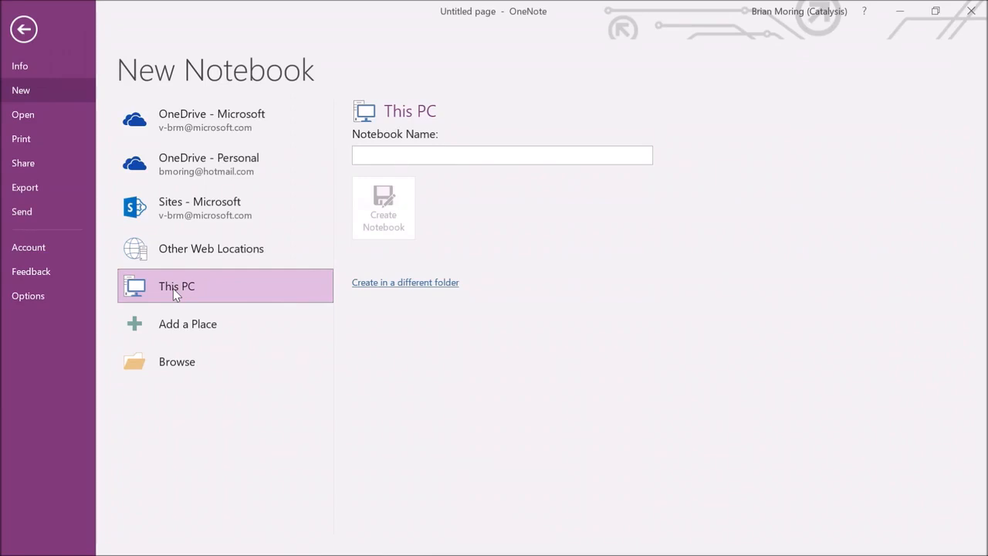
left_click(361, 156)
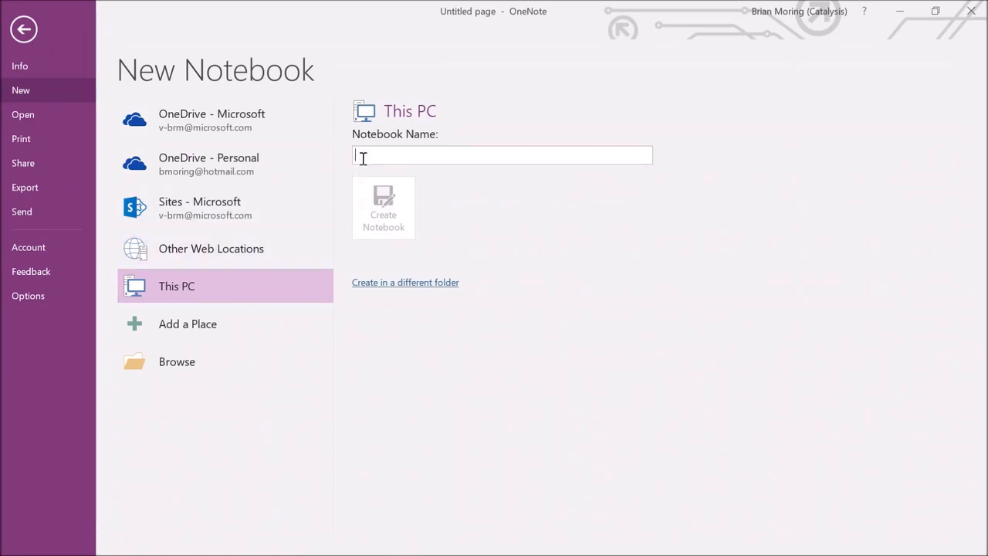
type("Bria")
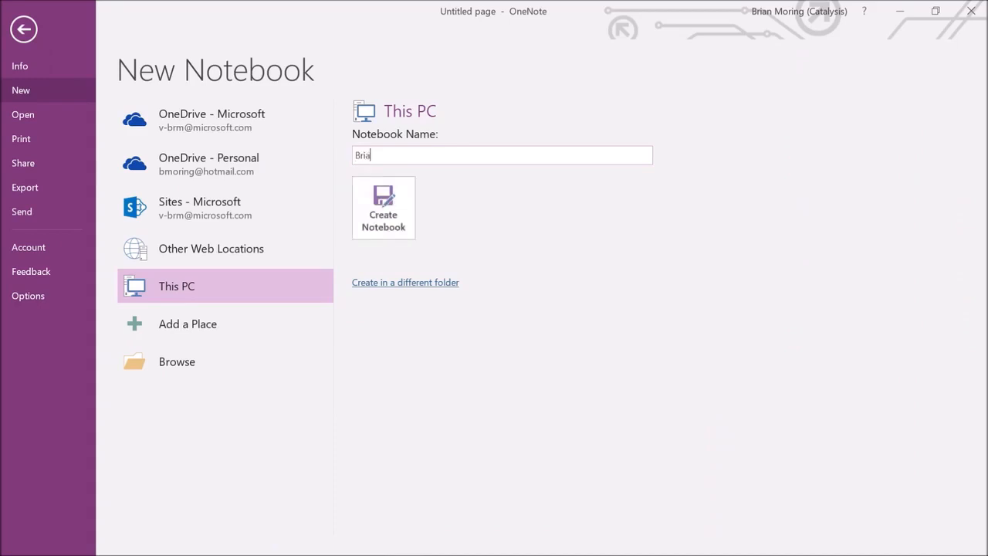
type("n Notebook 2")
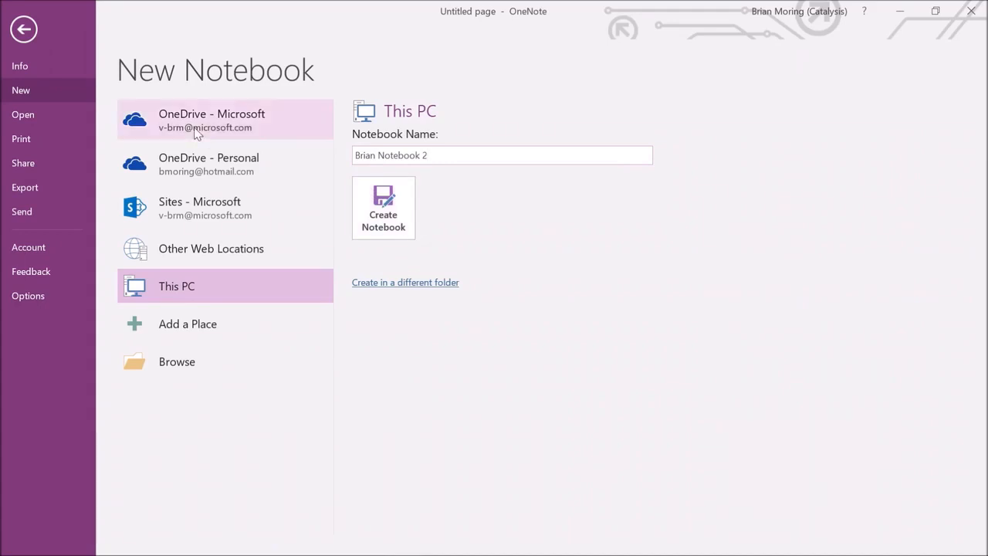
left_click(24, 30)
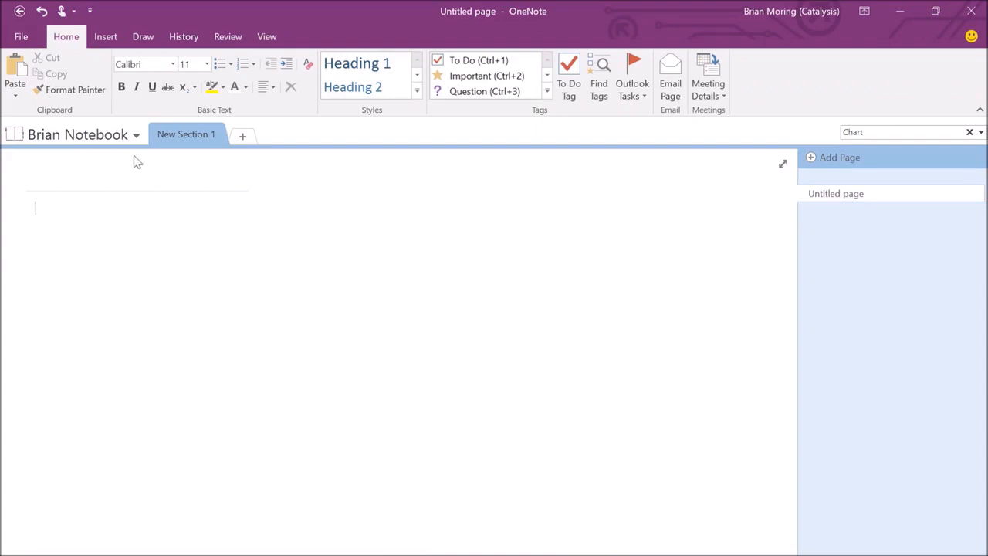
Dock the Notebooks list open beside the page.
left_click(135, 136)
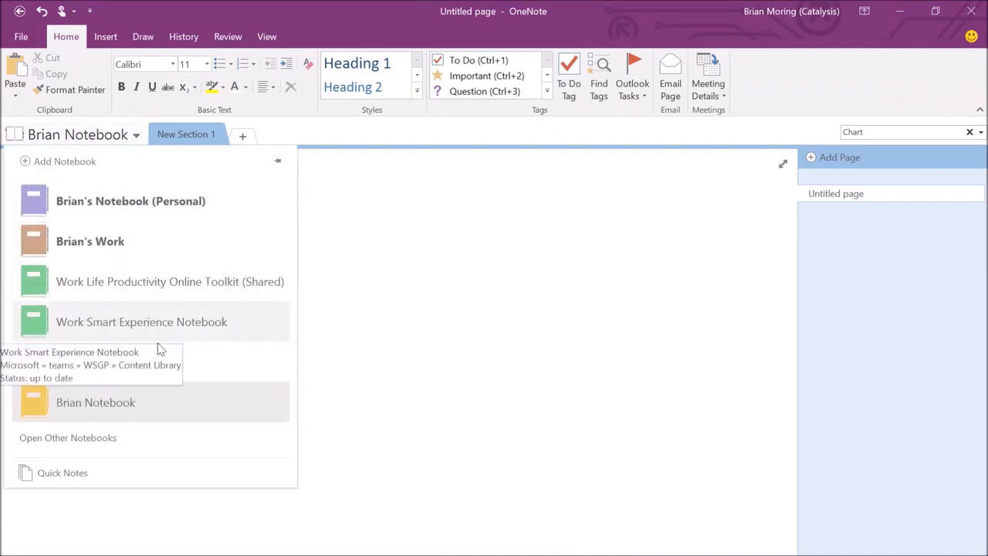
left_click(338, 424)
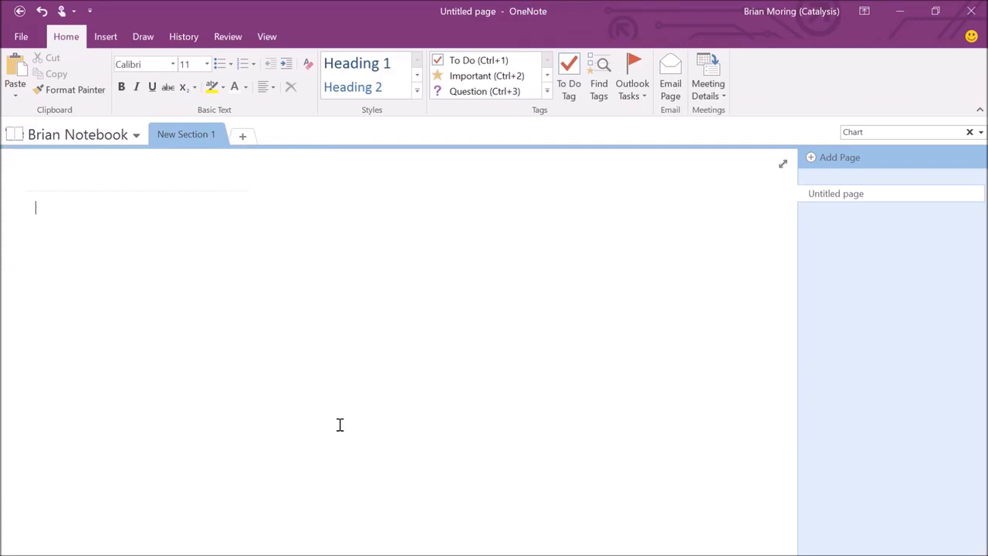
left_click(135, 135)
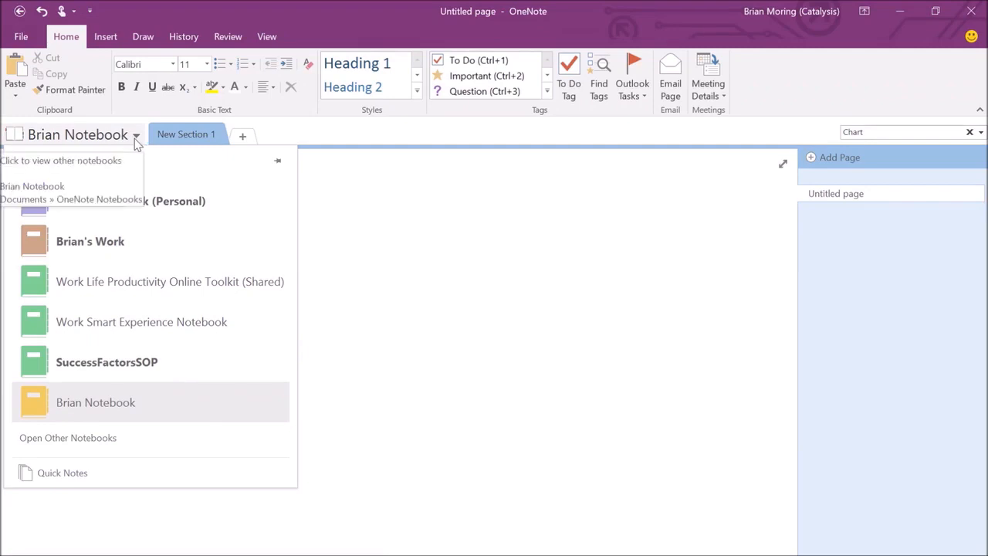
left_click(278, 163)
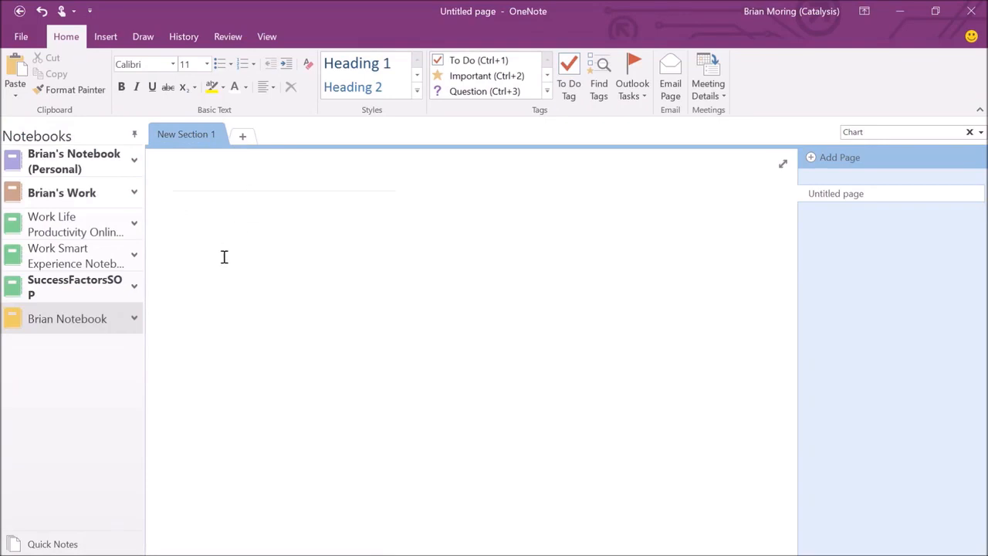
Expand the current notebook's sections, briefly expanding and collapsing the Work Life Productivity Online Toolkit.
left_click(135, 320)
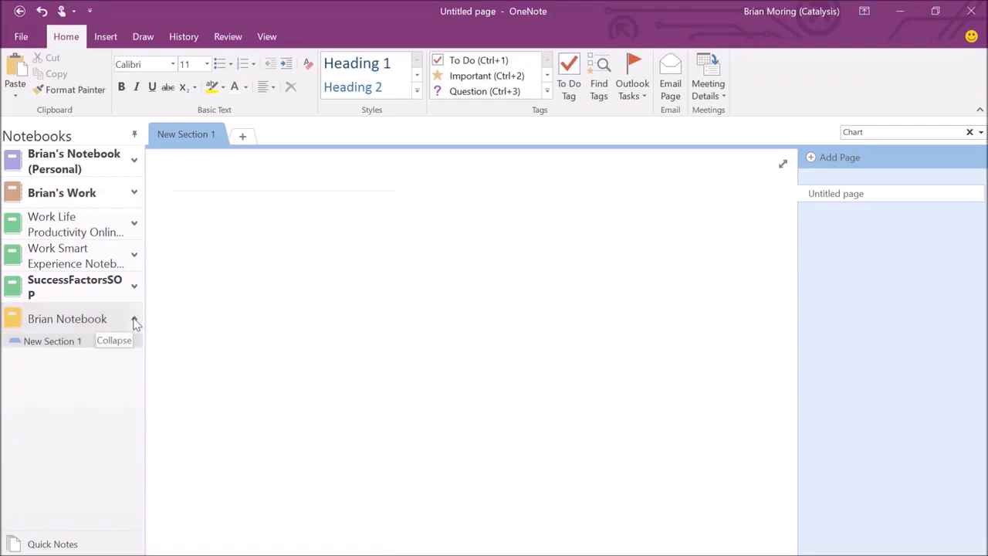
left_click(134, 223)
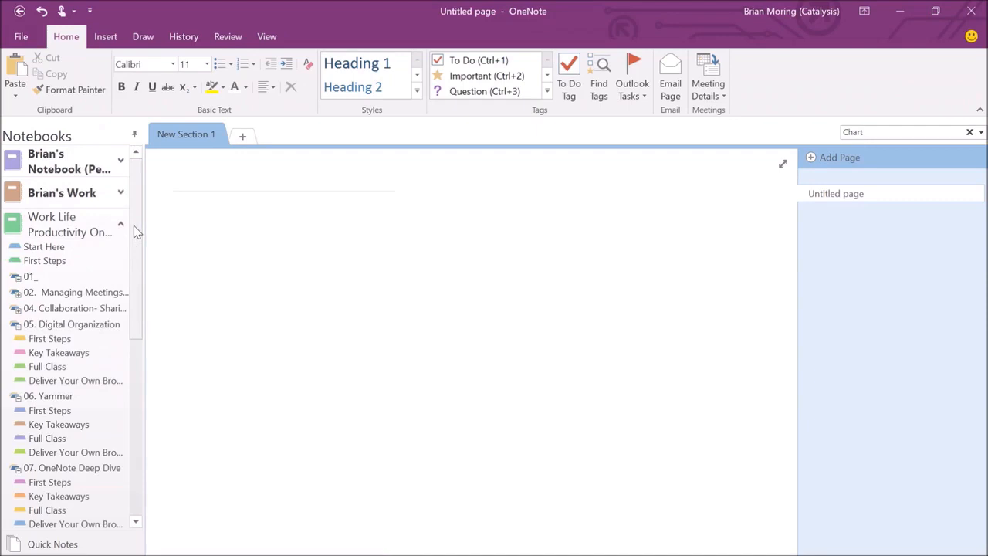
left_click(121, 224)
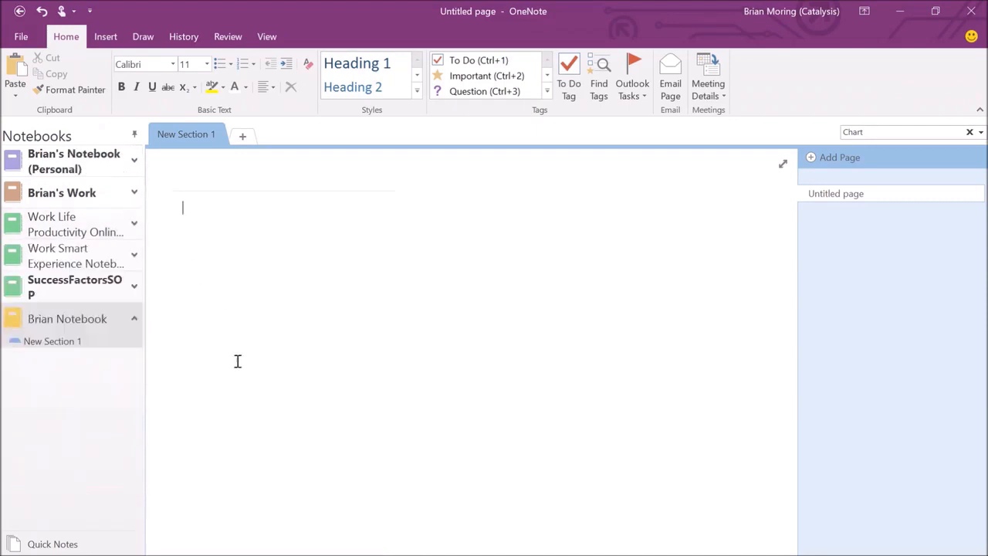
key("alt+Tab")
Rename the New Section 1 section to Shopping List.
double_click(183, 134)
type("Shopping L")
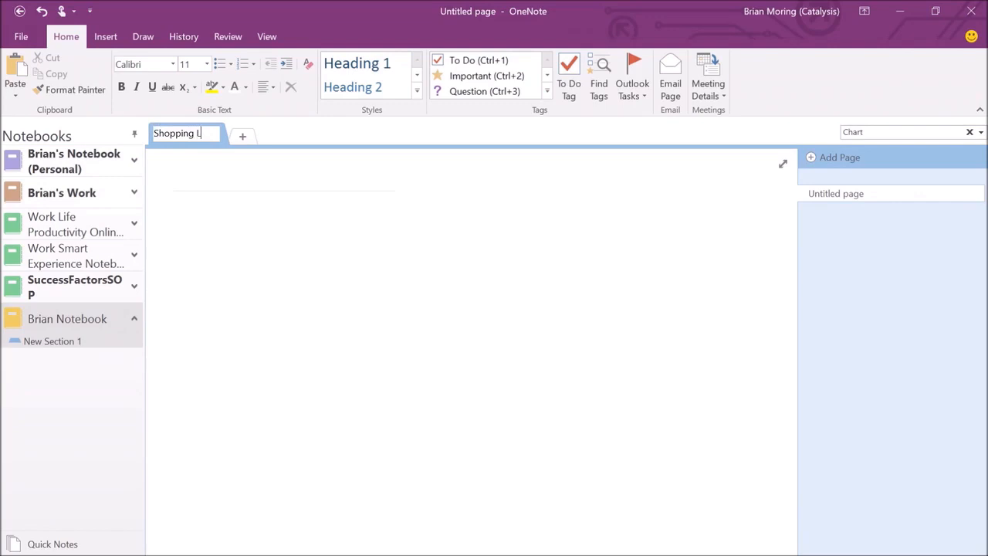
type("ist")
left_click(308, 220)
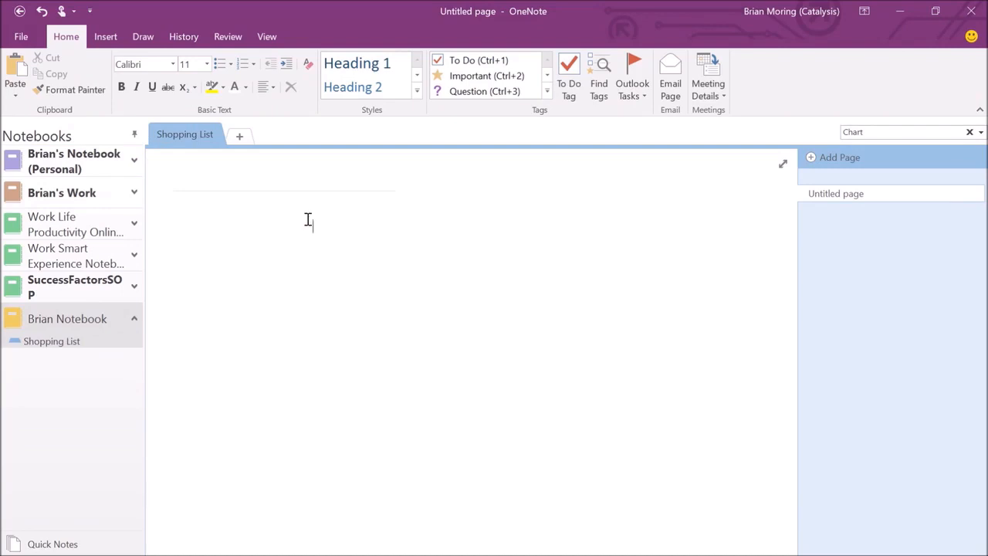
Add two new sections named Vacation Ideas and Landscaping.
left_click(240, 137)
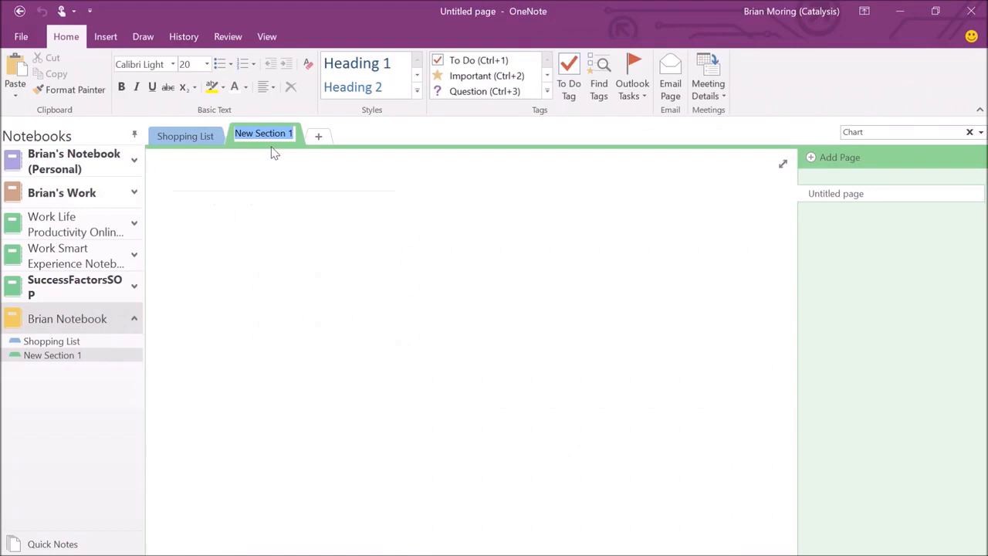
type("Vacation It")
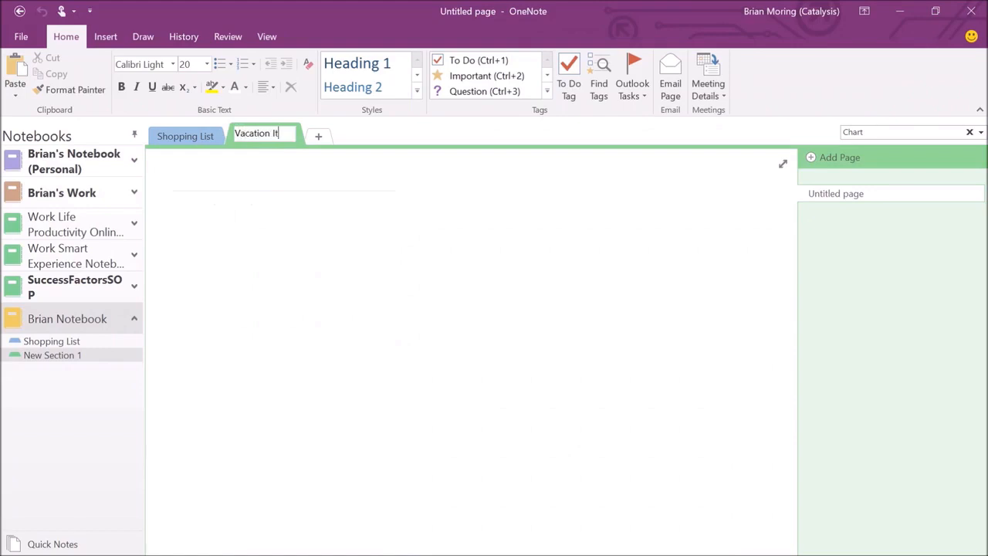
key("BackSpace")
type("deas")
key("Return")
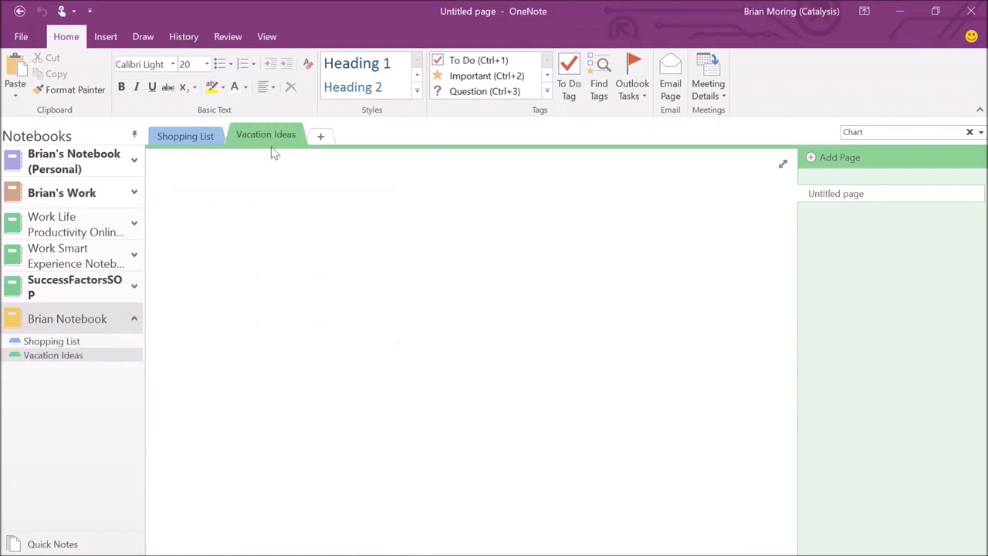
left_click(318, 142)
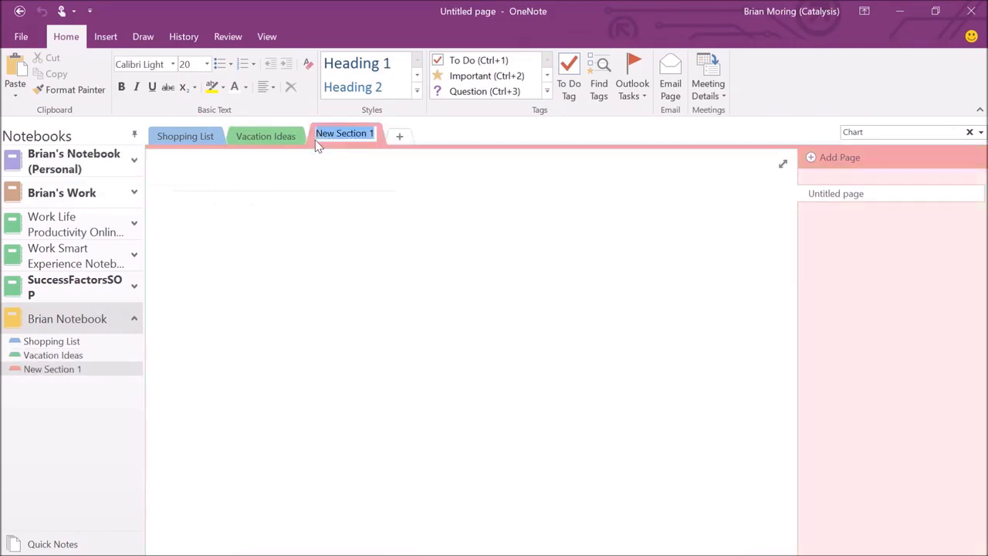
type("Landscaping")
key("Return")
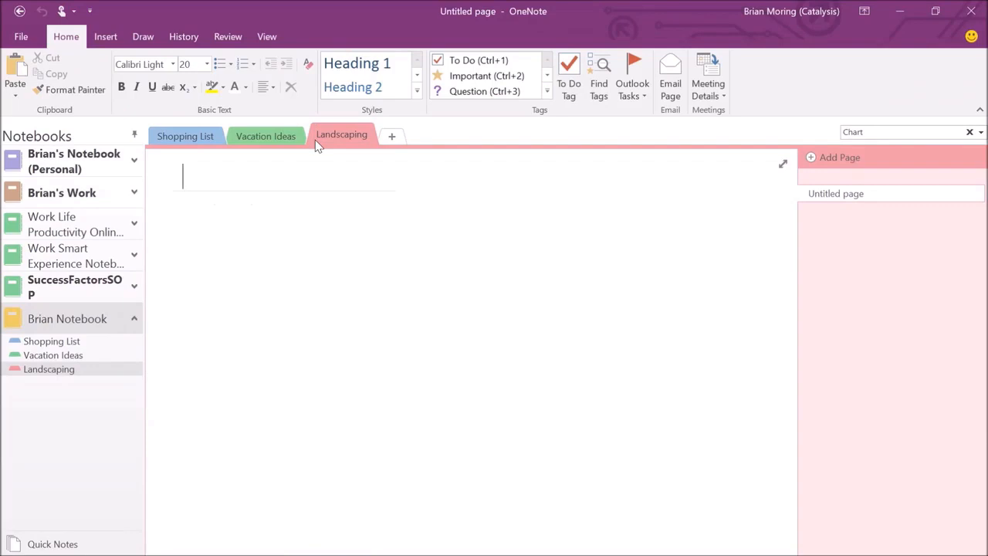
Open the Shopping List section and add blank pages until it holds six untitled pages.
left_click(199, 135)
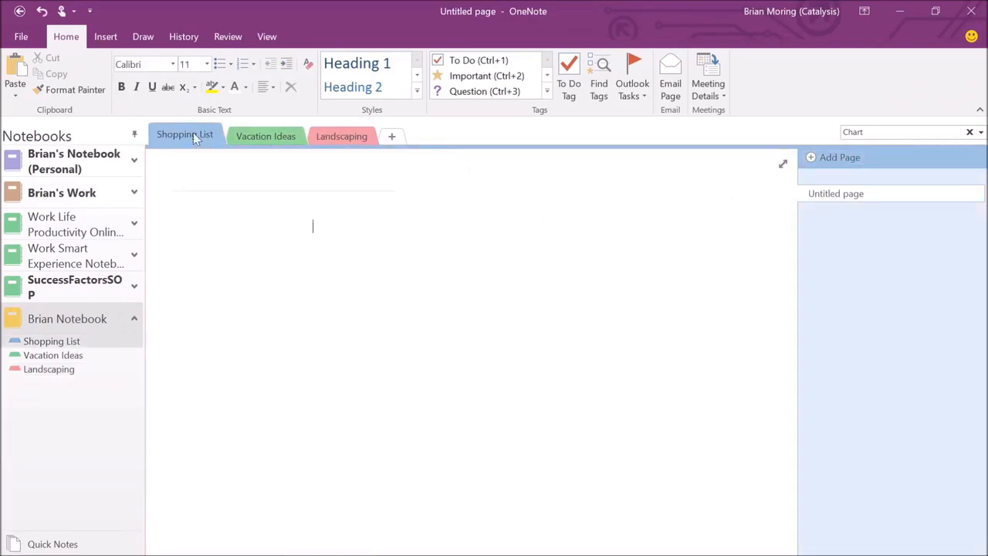
left_click(847, 163)
left_click(847, 164)
left_click(847, 164)
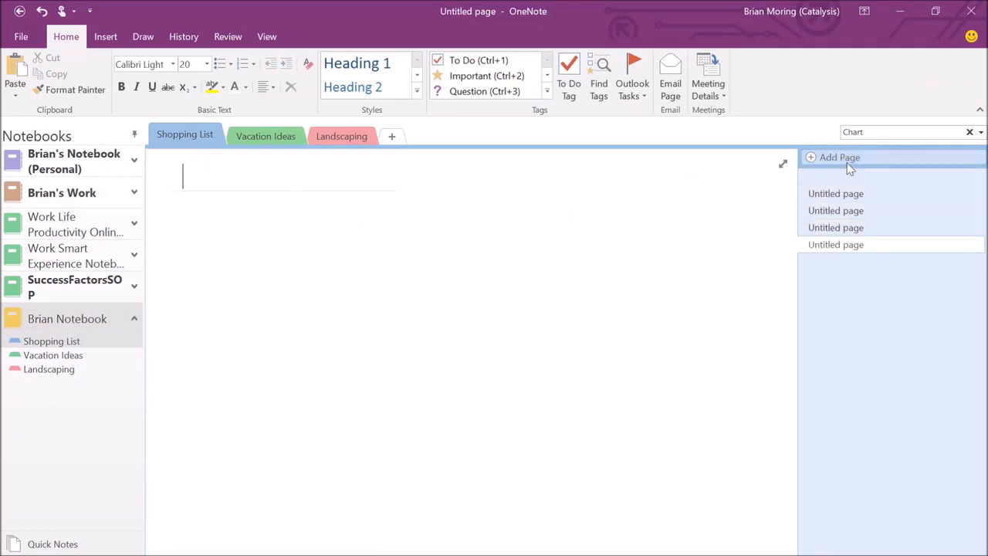
left_click(848, 164)
left_click(848, 164)
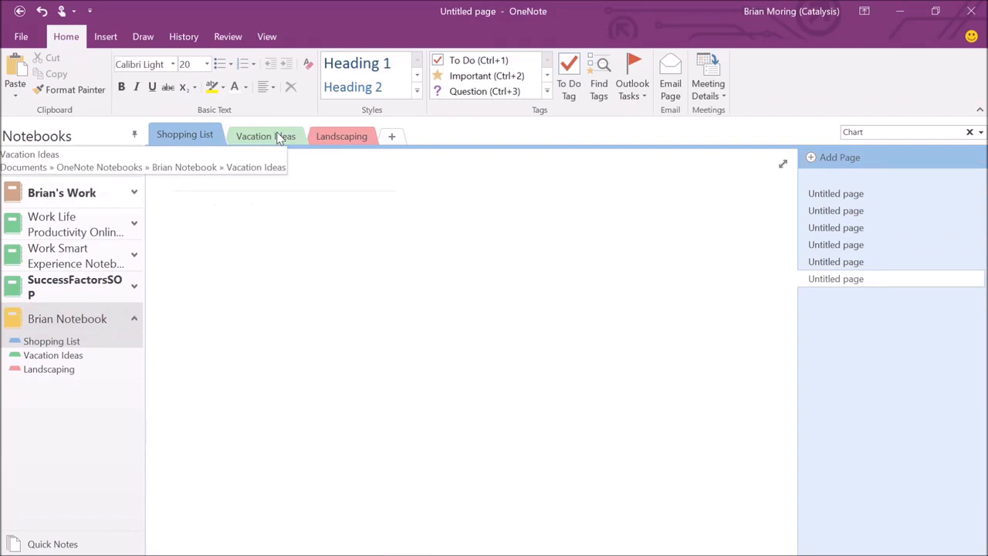
Add three sections after Landscaping named Canada, Mexico and Europe.
left_click(391, 136)
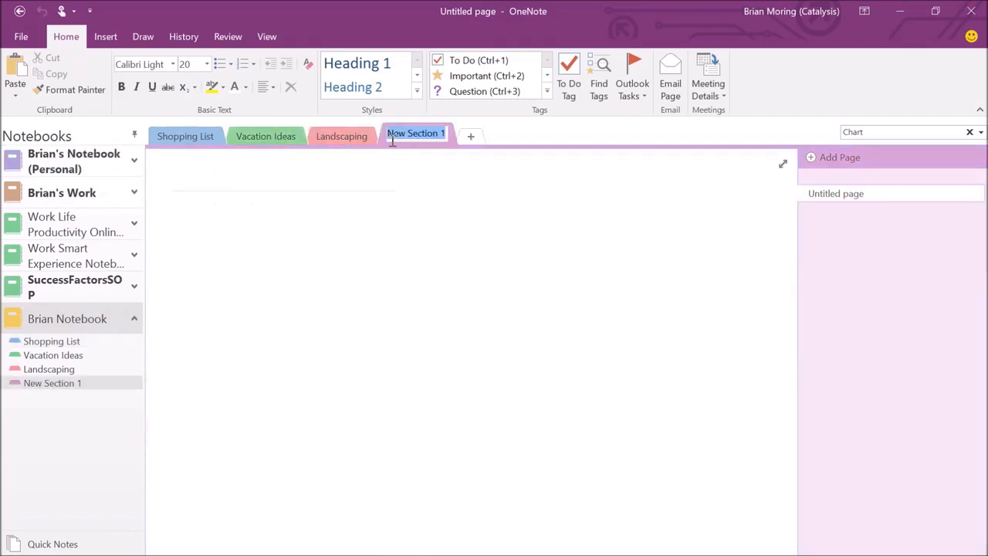
type("Canc")
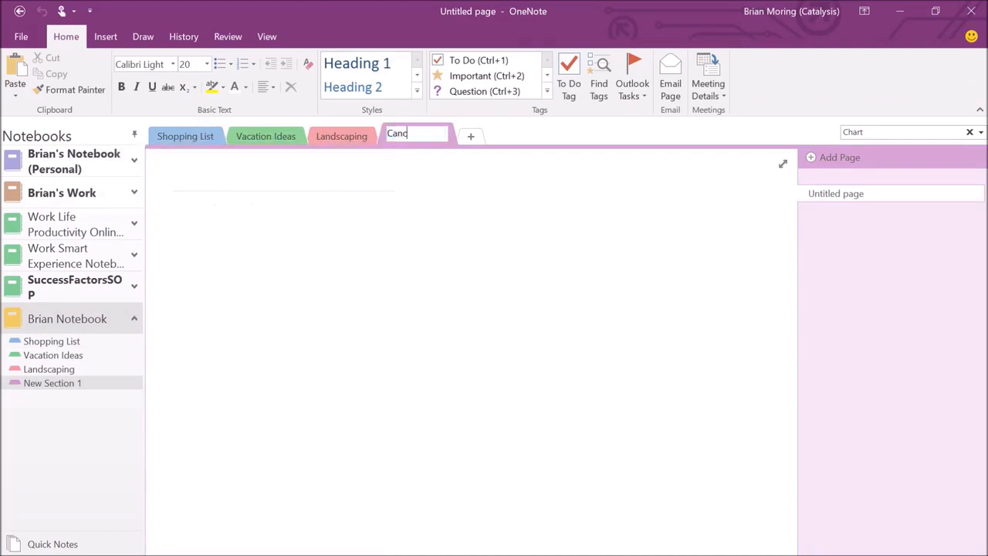
key("BackSpace")
type("ada")
key("Return")
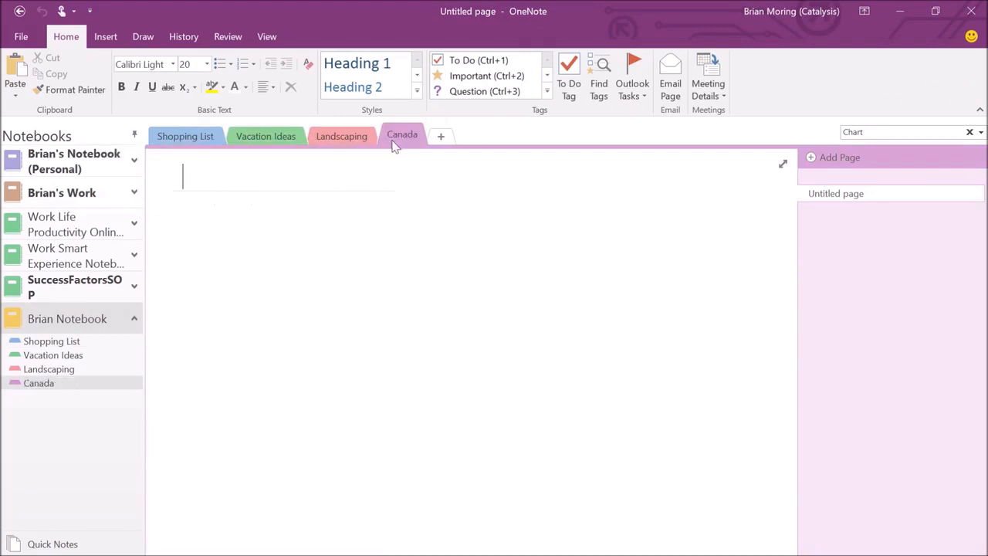
left_click(440, 136)
type("Mexic")
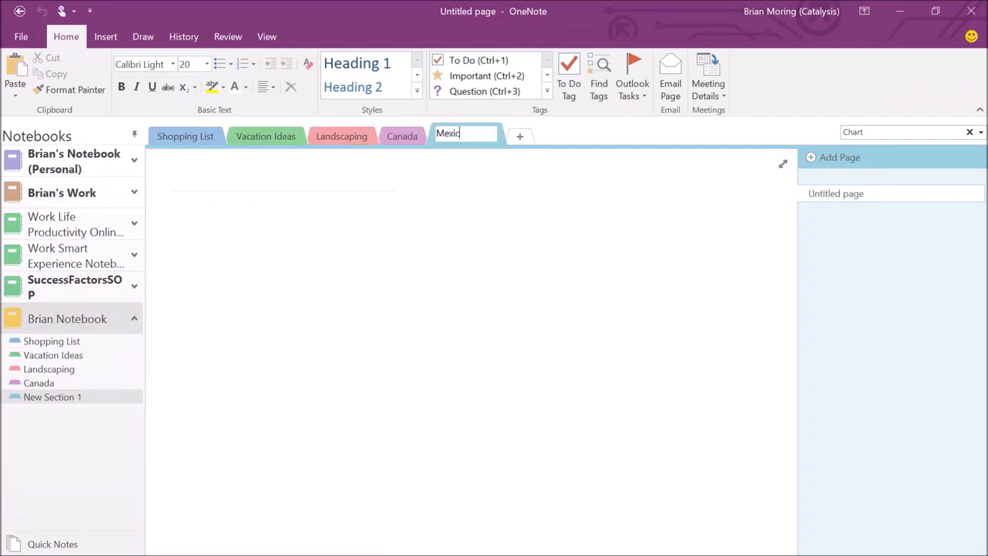
type("o")
key("Return")
key("ctrl+t")
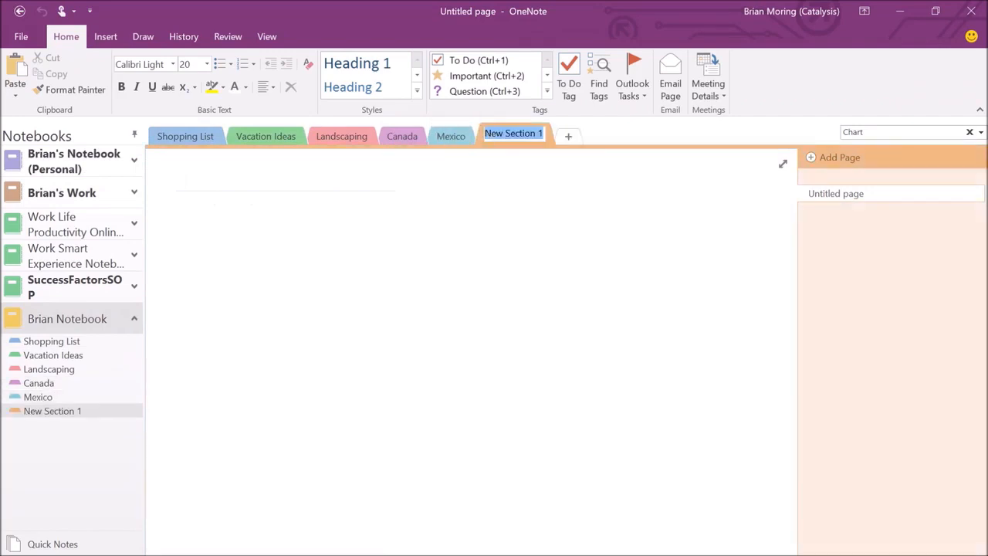
type("Europe")
key("Return")
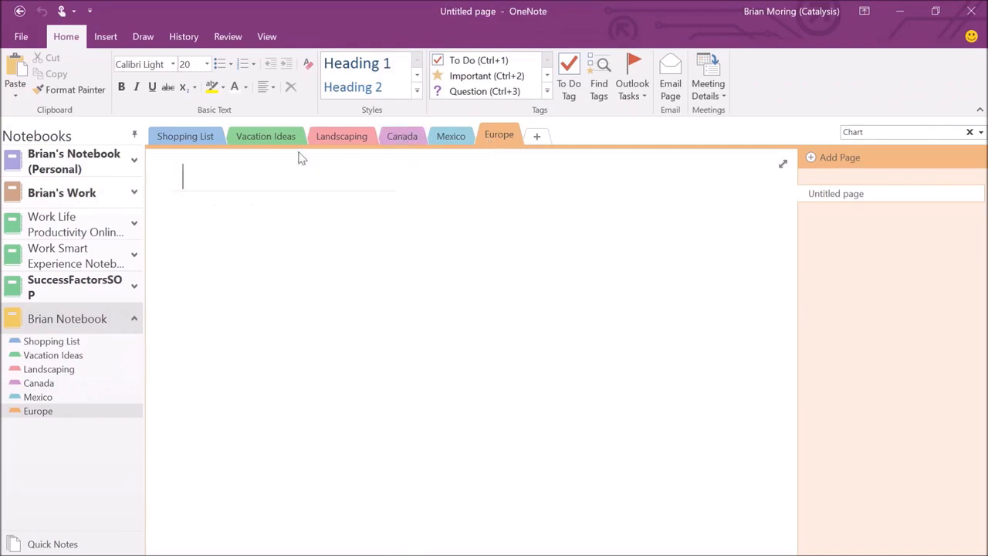
Create a new section group named Family Vacation.
left_click(270, 136)
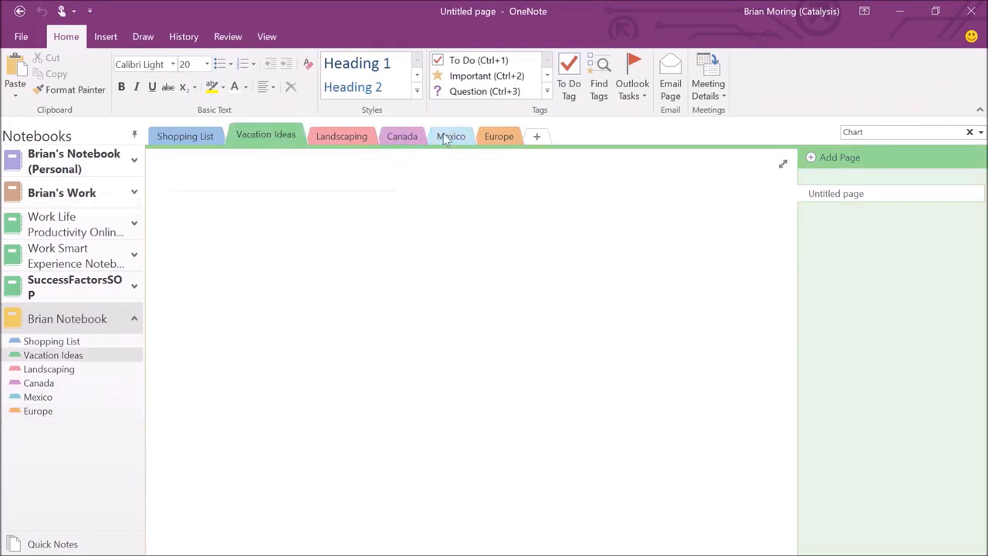
right_click(562, 146)
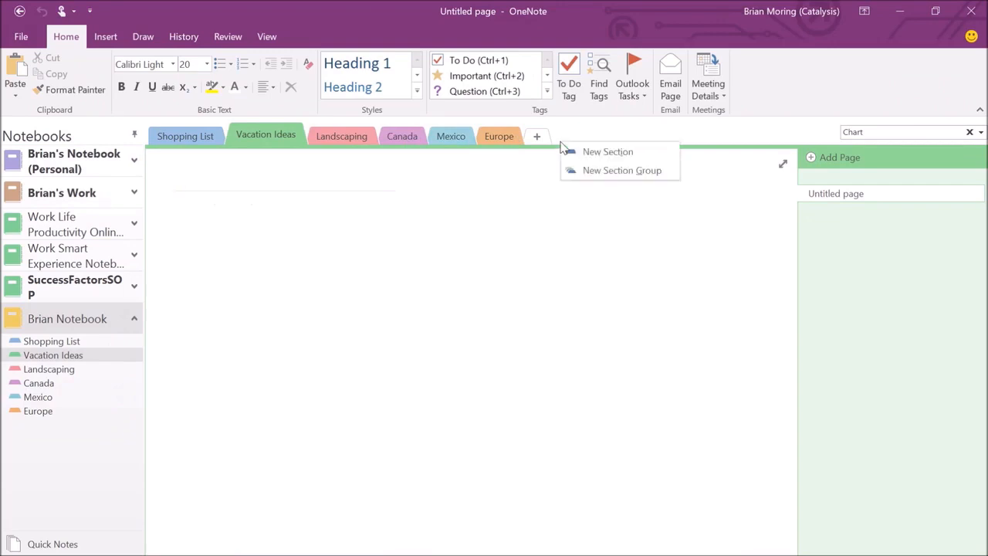
left_click(606, 171)
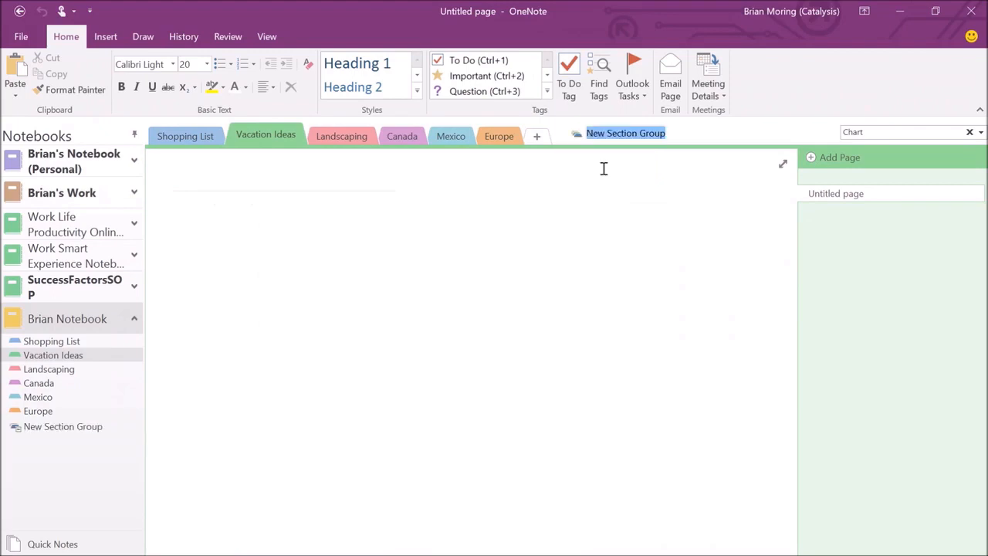
type("Vacation")
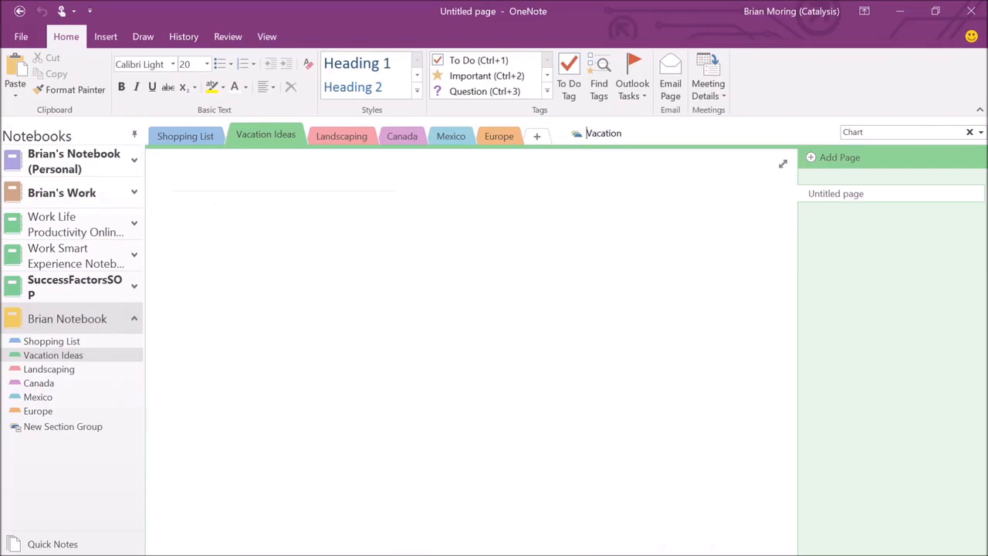
type("Family")
key("Return")
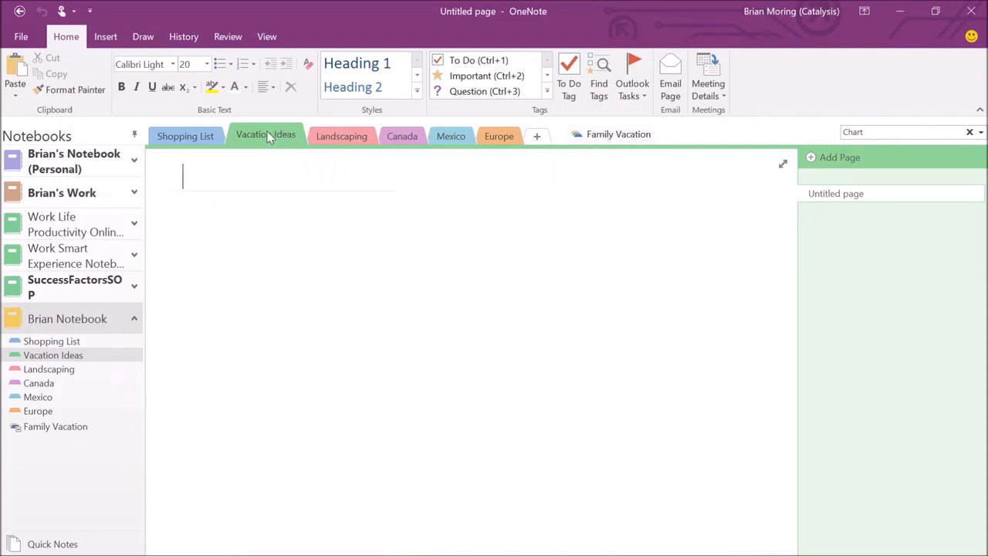
Move the Vacation Ideas, Canada, Mexico and Europe sections into the Family Vacation group.
left_click_drag(267, 131, 586, 138)
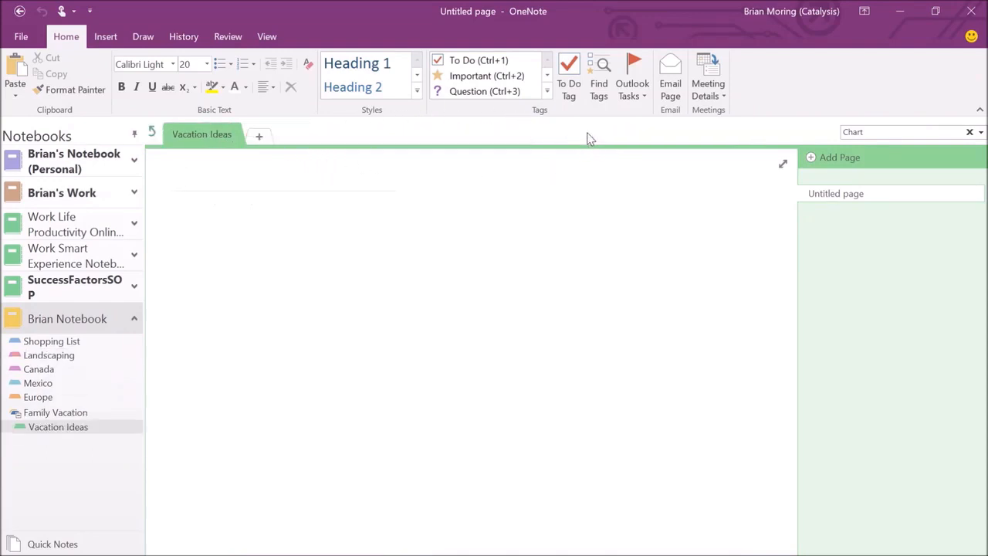
left_click(151, 132)
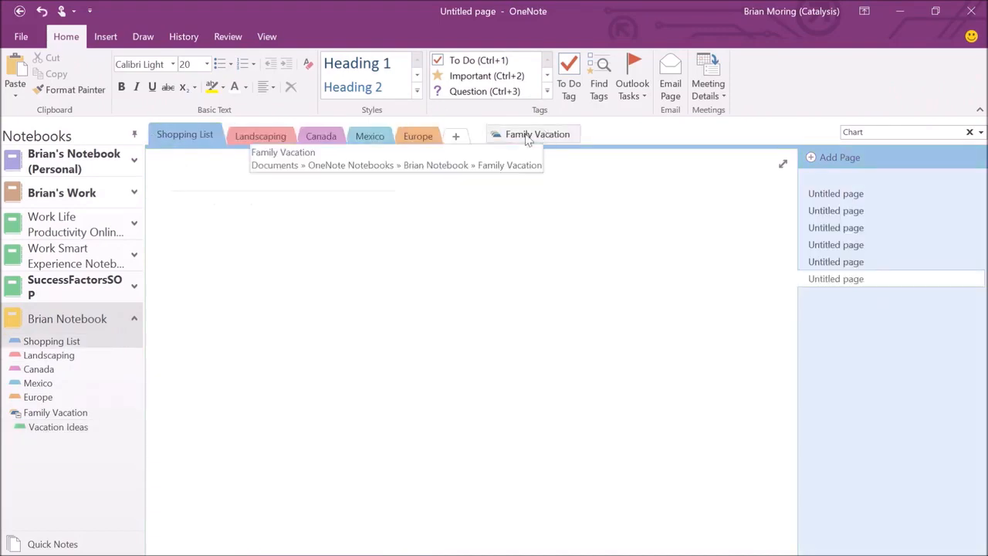
left_click(318, 135)
left_click_drag(318, 133, 522, 141)
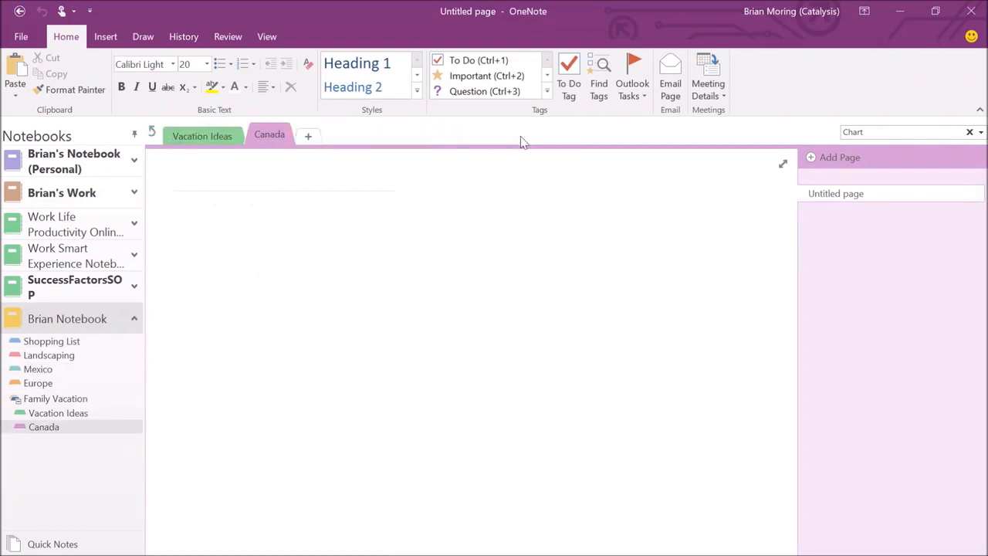
left_click(152, 132)
left_click_drag(306, 143, 460, 132)
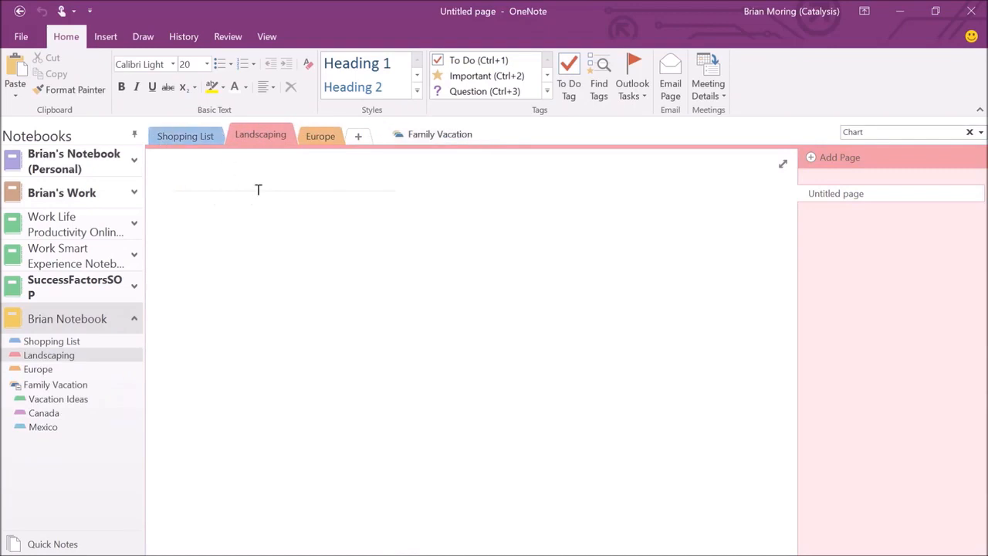
left_click(200, 145)
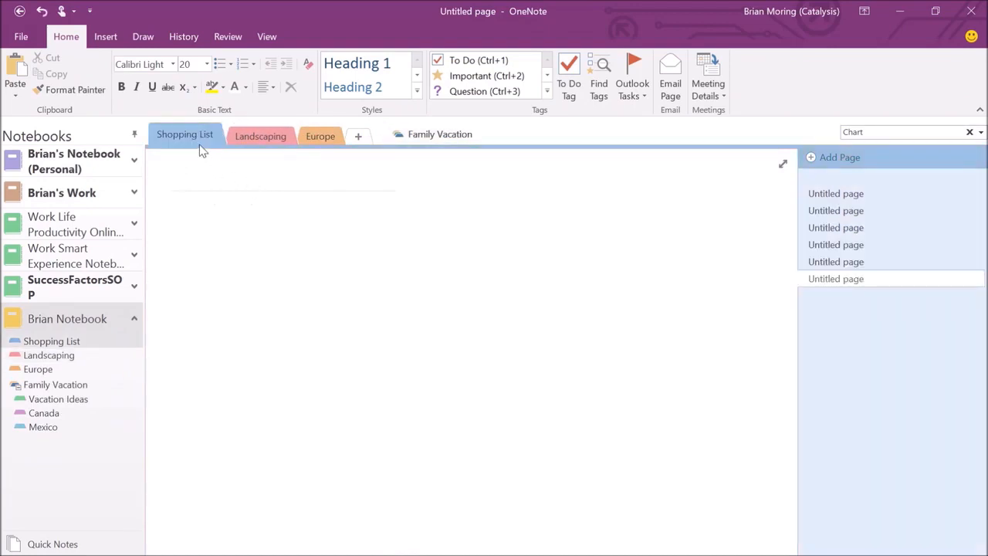
left_click(38, 370)
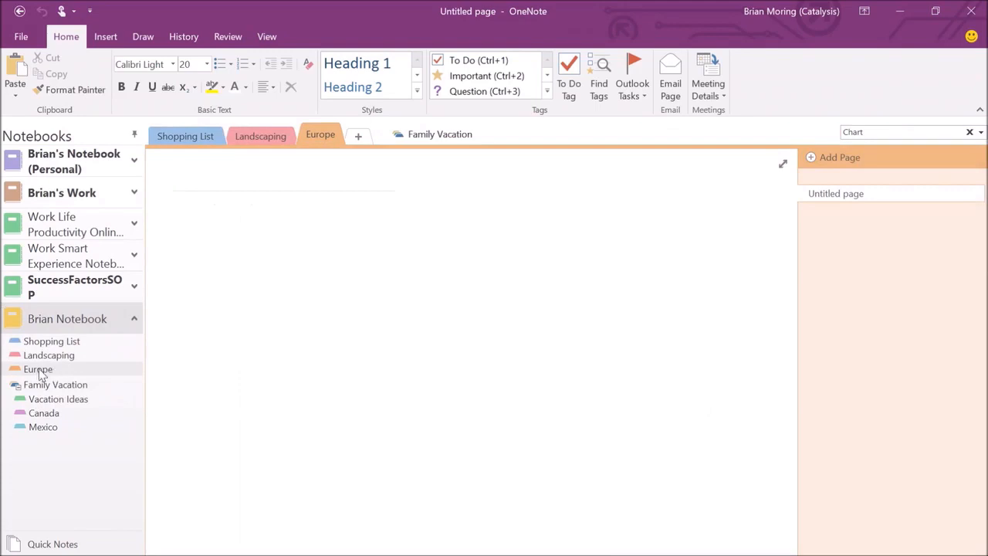
left_click_drag(41, 374, 39, 403)
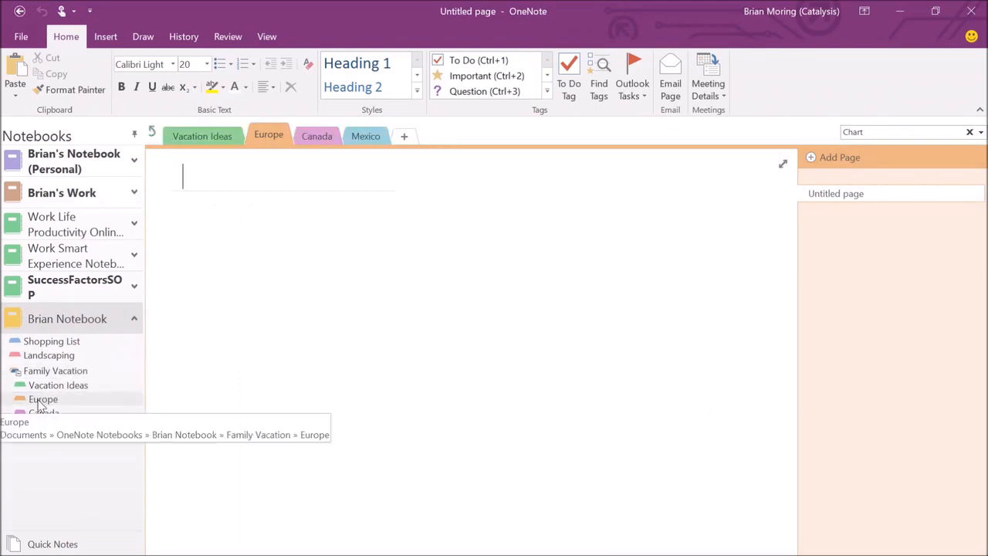
left_click(149, 133)
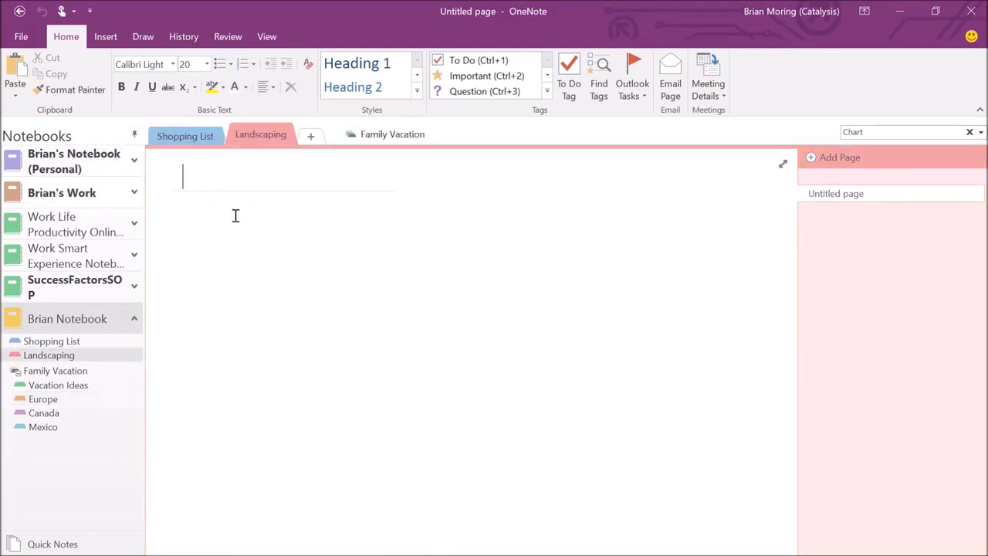
Switch to the Shopping List section tab.
left_click(199, 136)
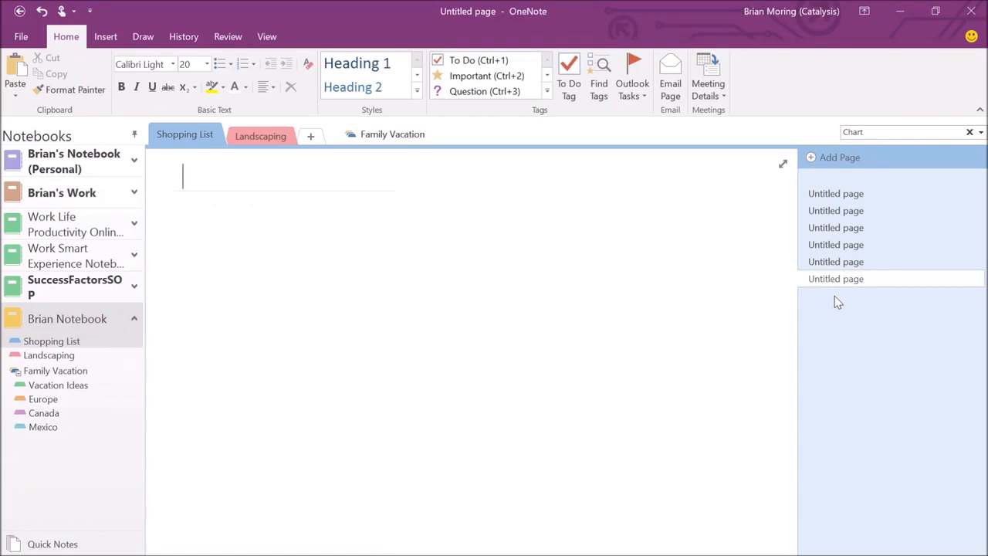
Title the first untitled page 'Birthday Party Shopping List'.
left_click(836, 193)
left_click(239, 173)
type("Bi")
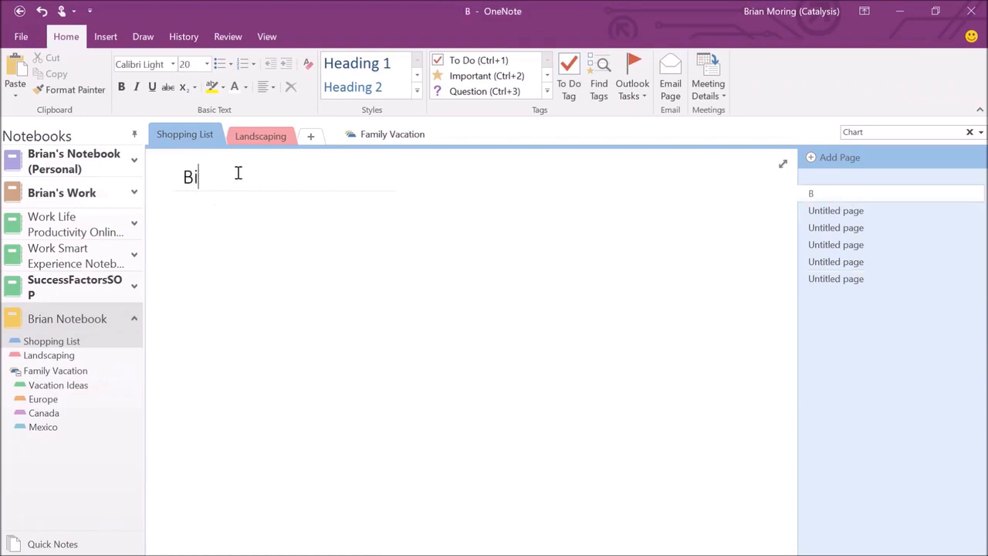
type("rthday ")
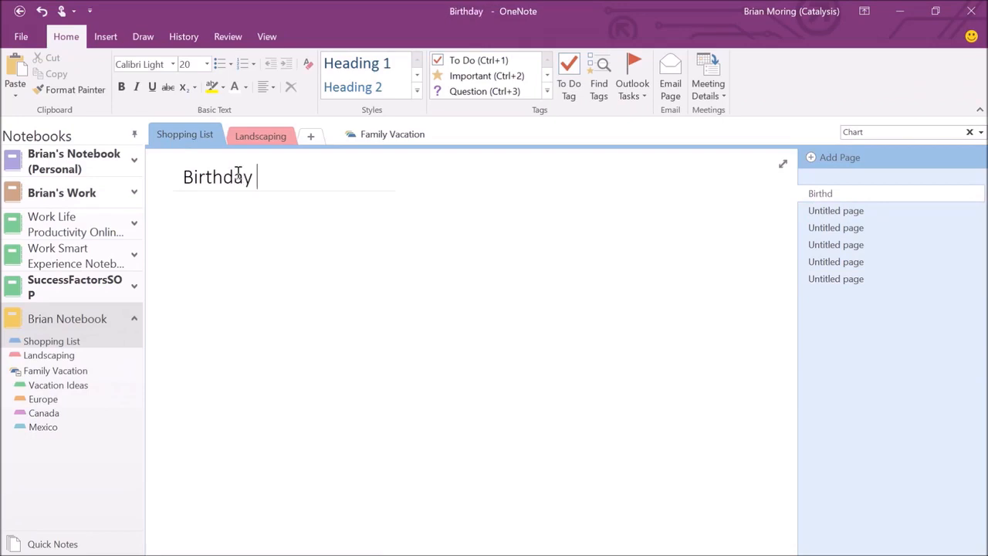
type("Party Shop")
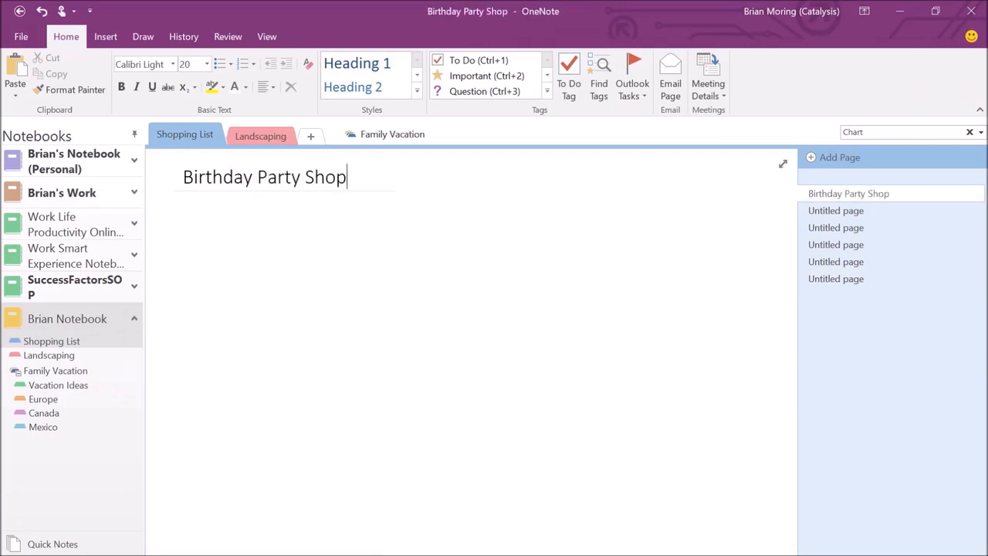
type("ping List")
key("Return")
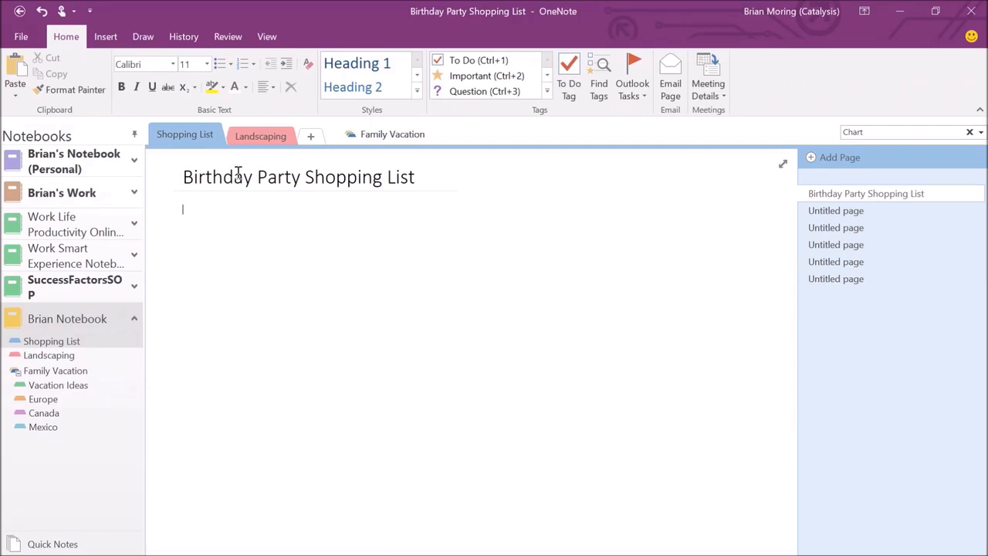
Title the next three pages 'Cake Idea', 'Food Ideas' and 'Activities'.
left_click(818, 211)
left_click(214, 172)
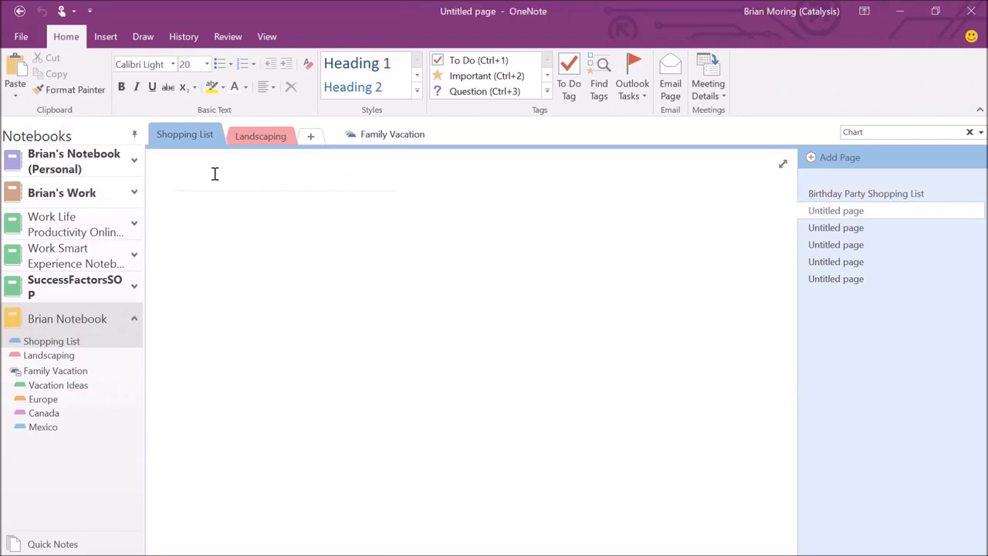
type("Cake Idea")
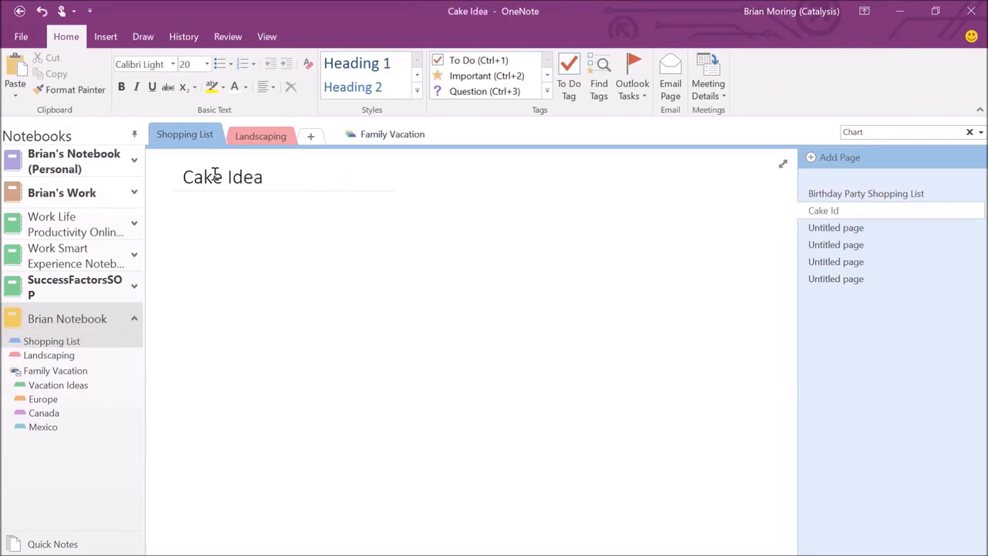
key("Return")
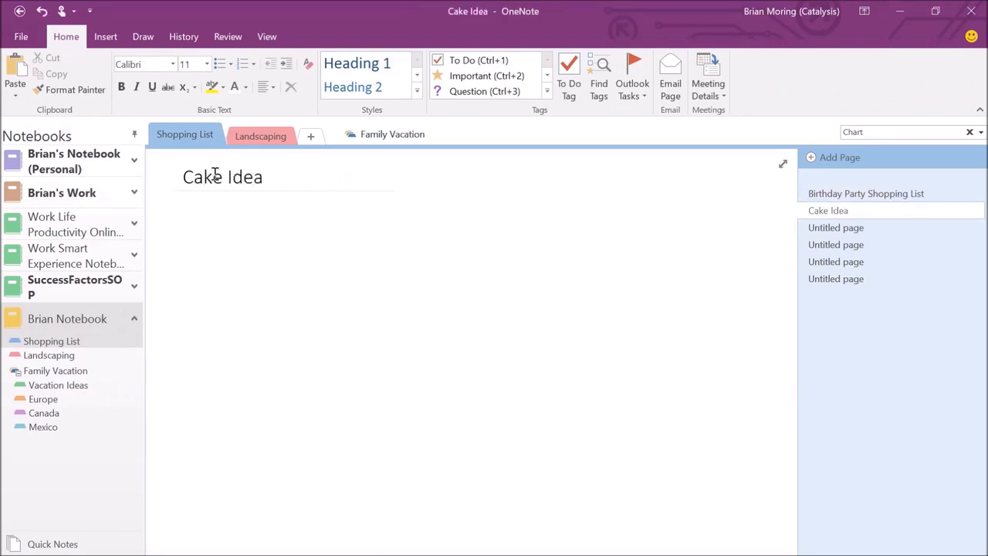
left_click(802, 227)
type("Food ")
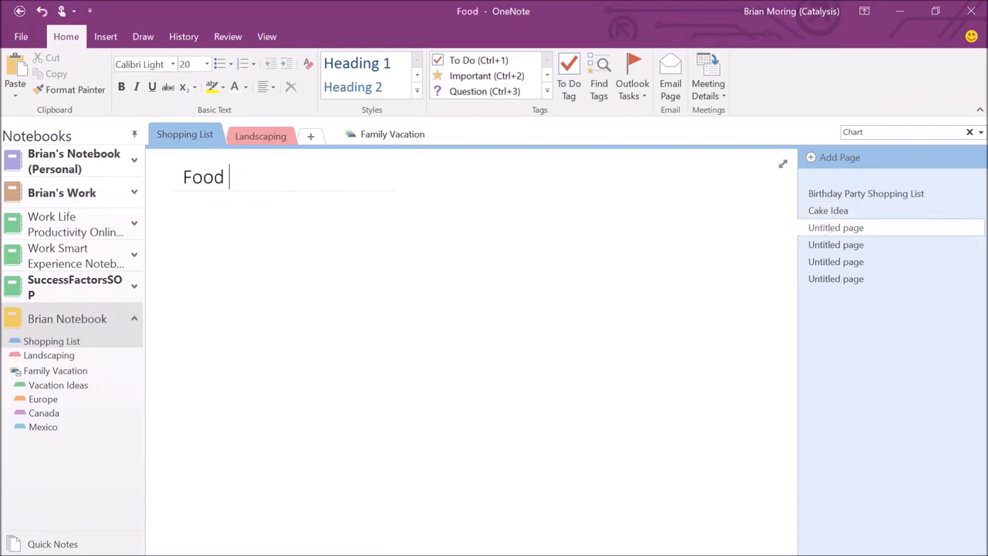
type("Ideas")
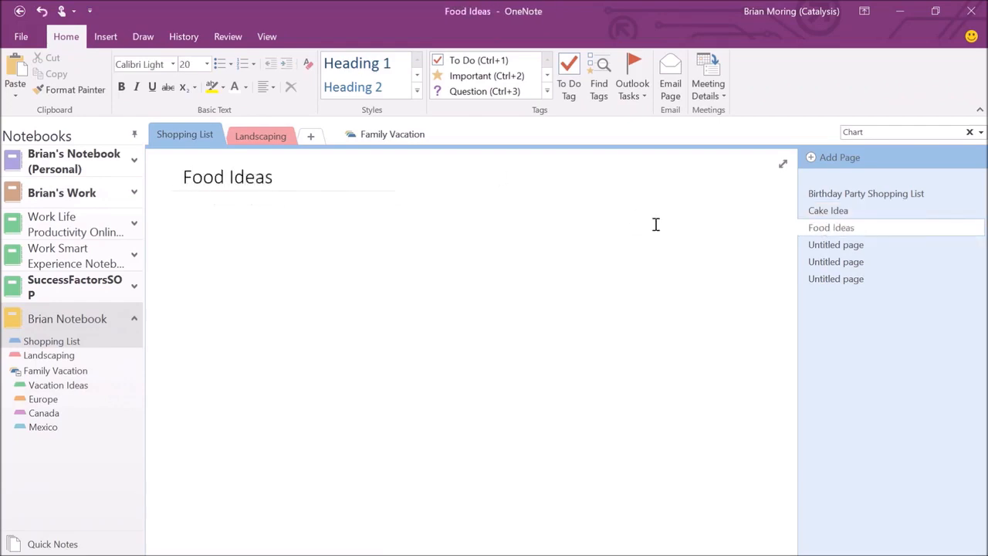
left_click(807, 244)
type("A")
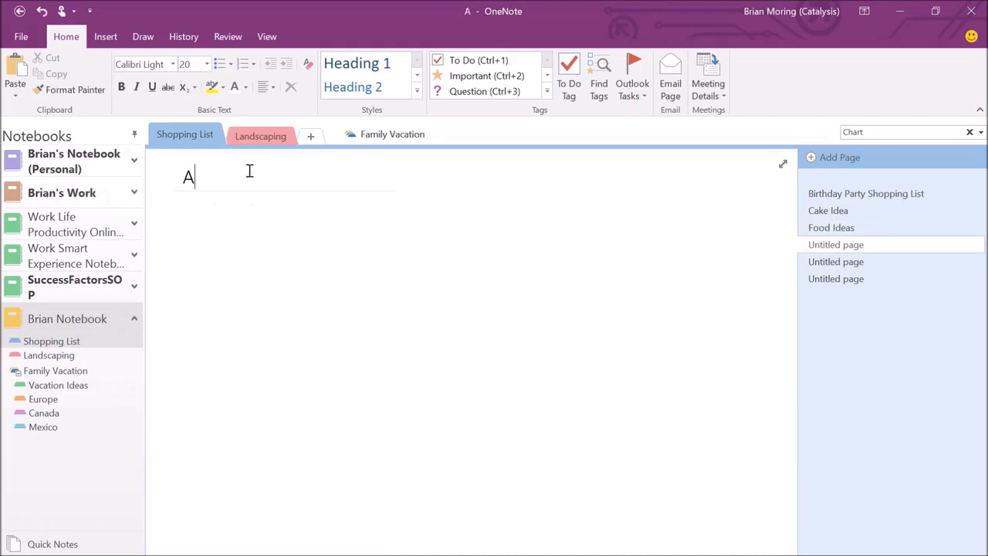
type("ctivities")
key("Return")
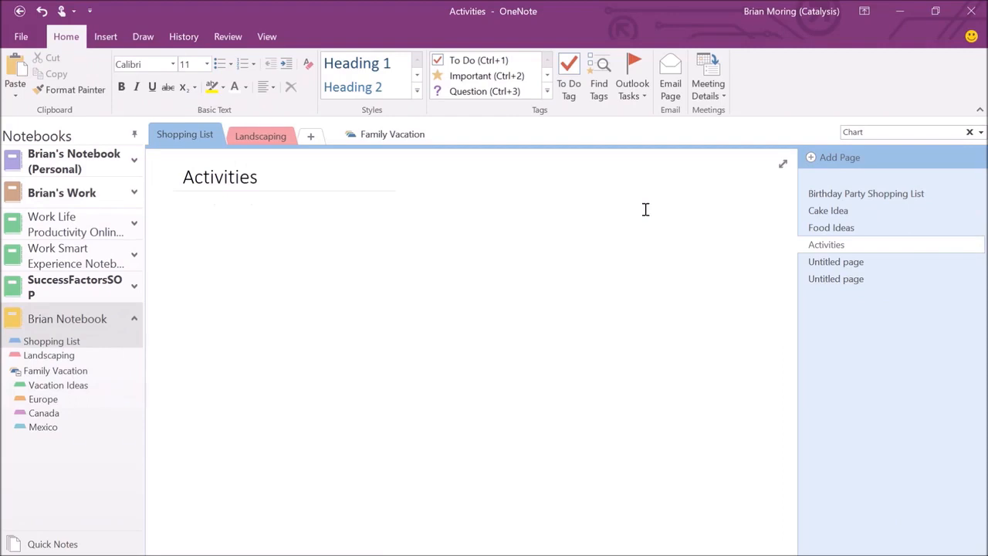
Make Cake Idea, Food Ideas and Activities subpages of Birthday Party Shopping List.
right_click(839, 212)
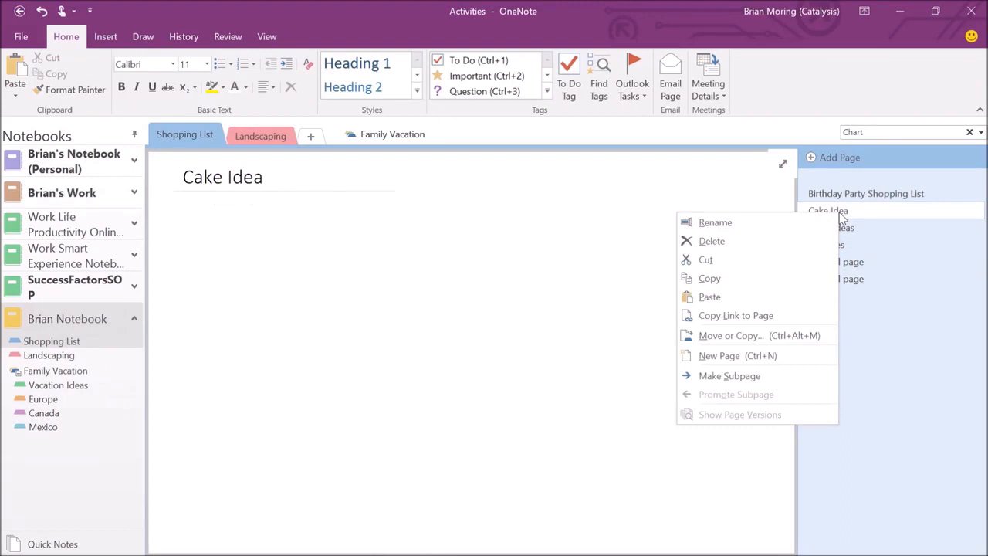
left_click(739, 377)
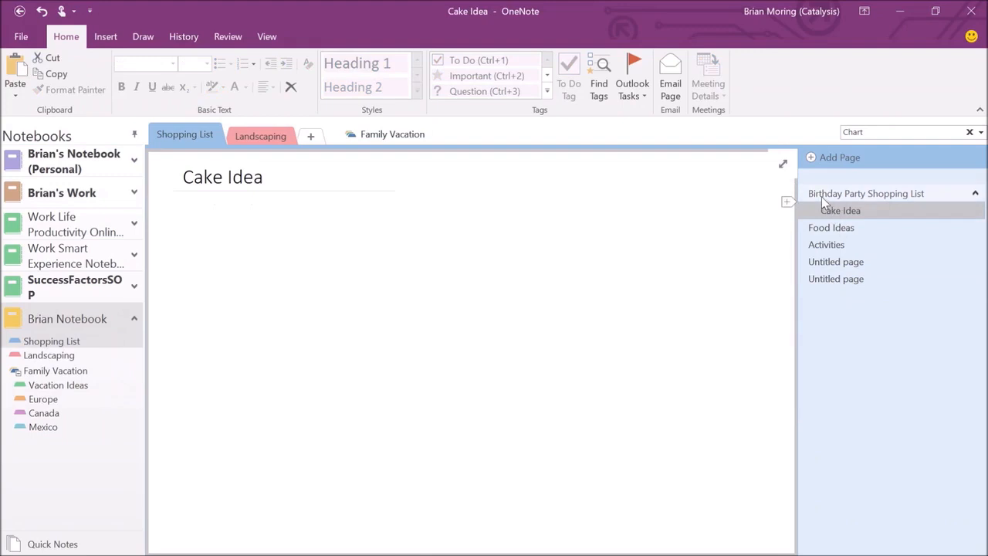
right_click(824, 229)
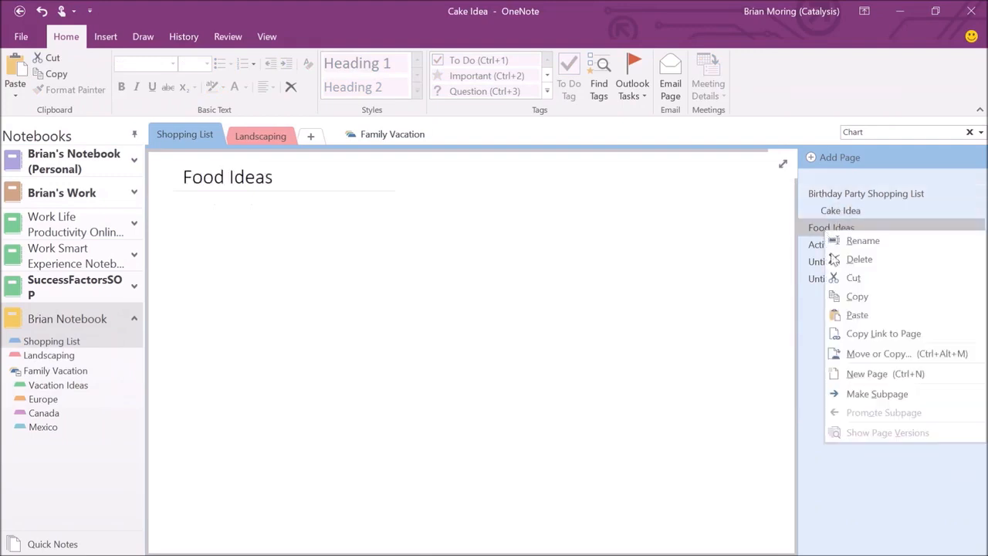
left_click(871, 392)
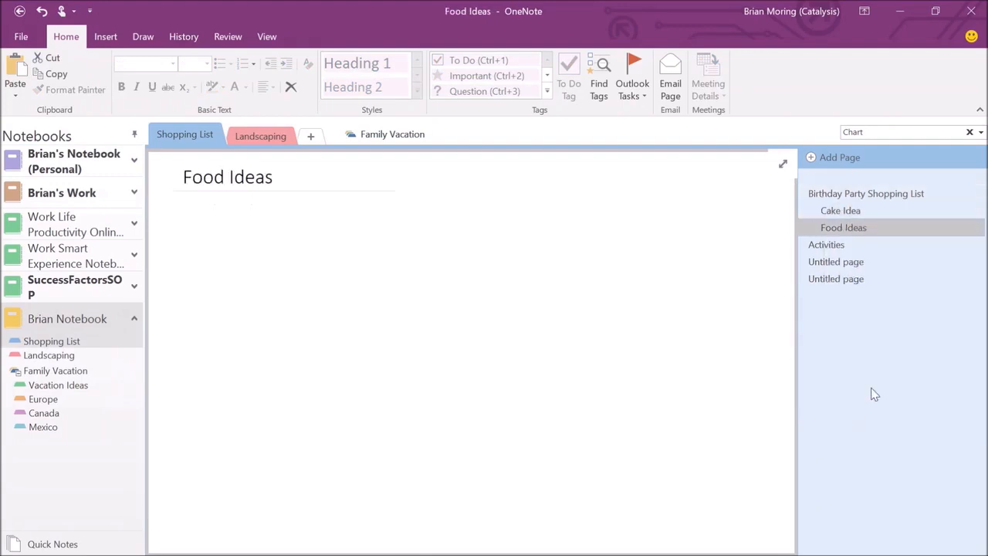
right_click(834, 251)
left_click(740, 405)
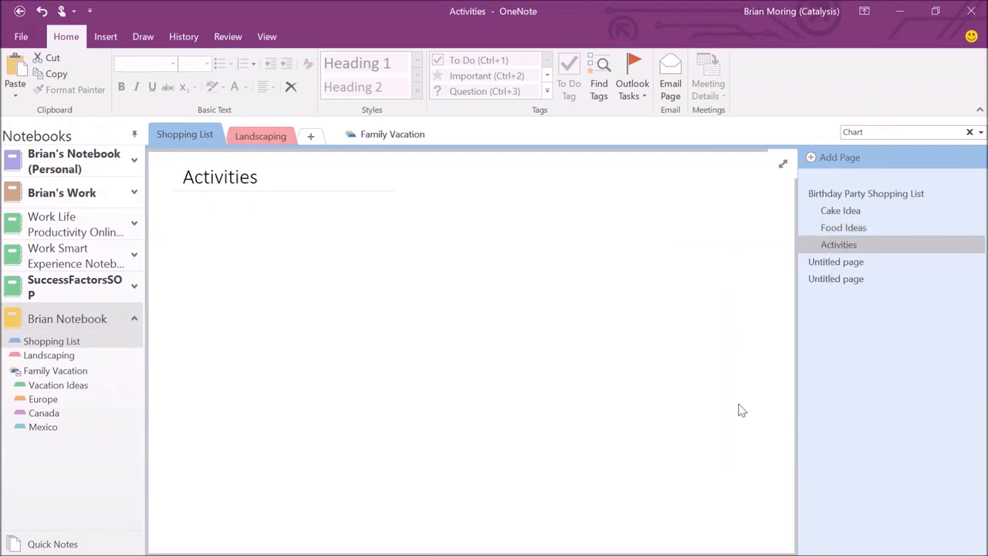
Collapse and re-expand the subpages under Birthday Party Shopping List.
mouse_move(836, 197)
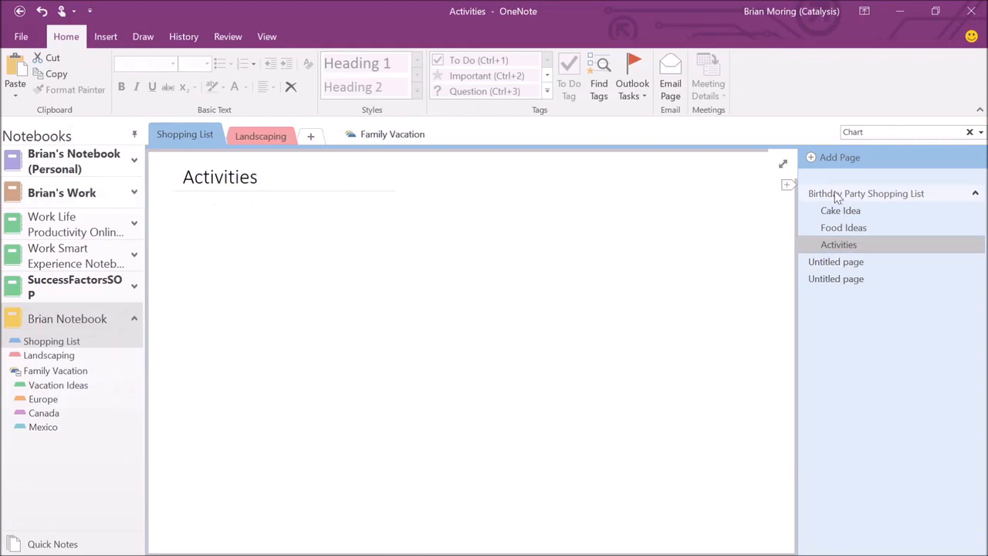
left_click(975, 193)
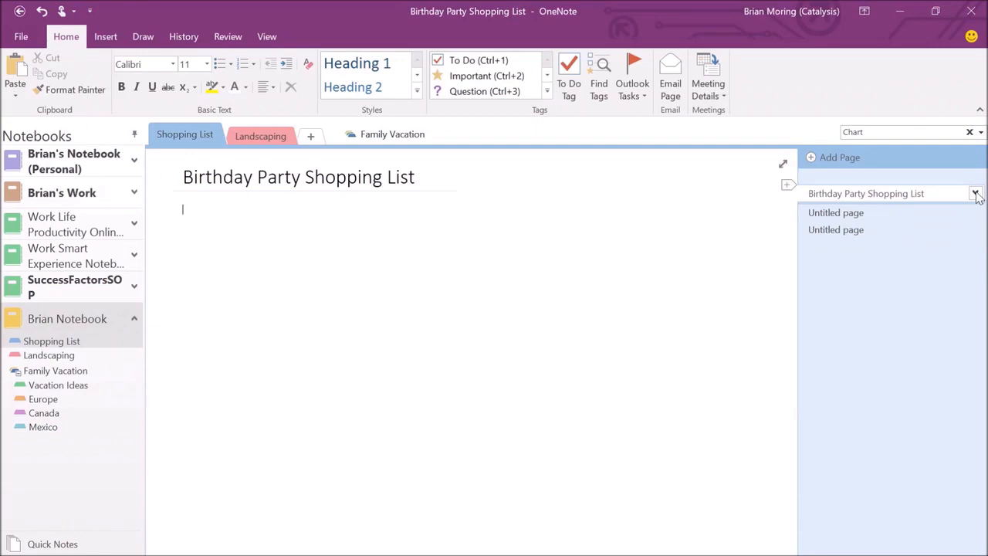
left_click(976, 194)
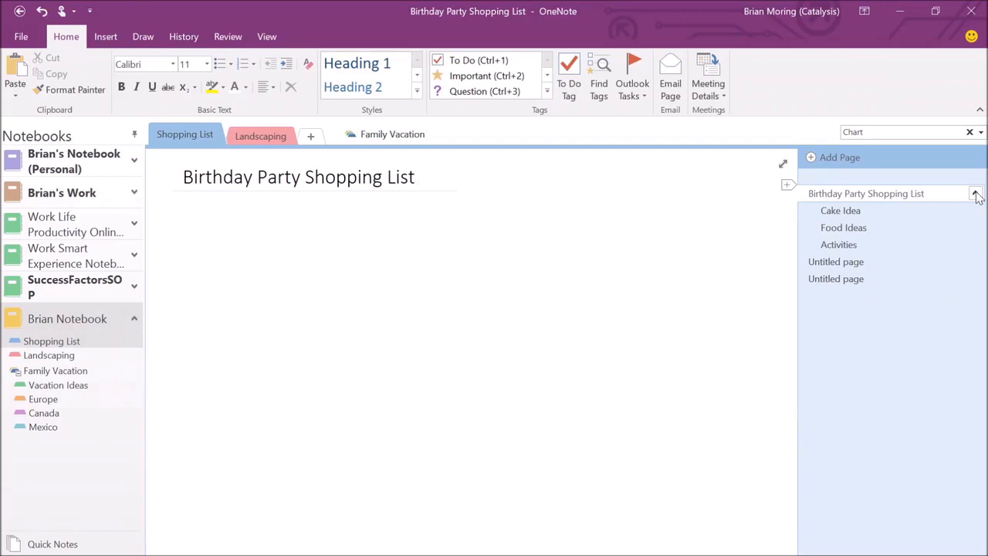
key("alt+Tab")
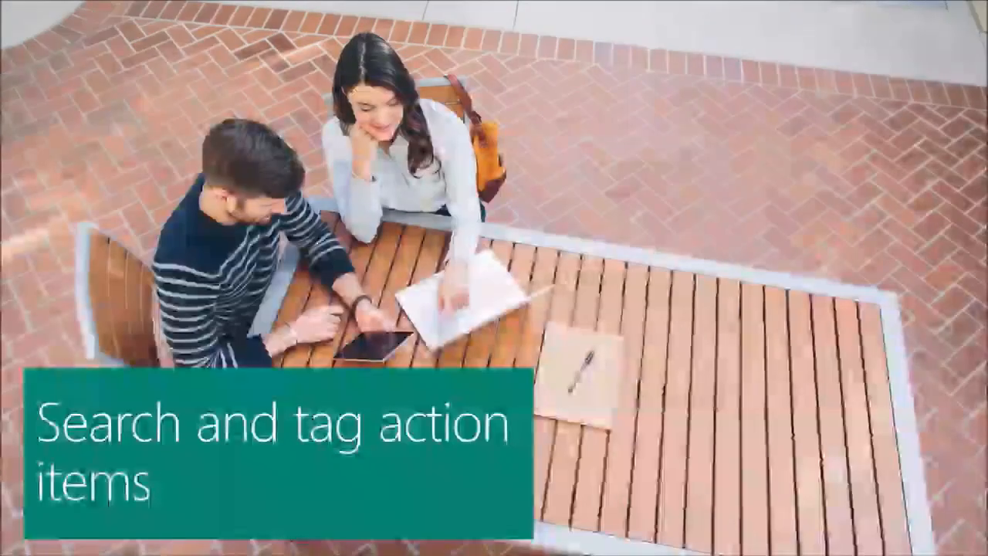
key("alt+Tab")
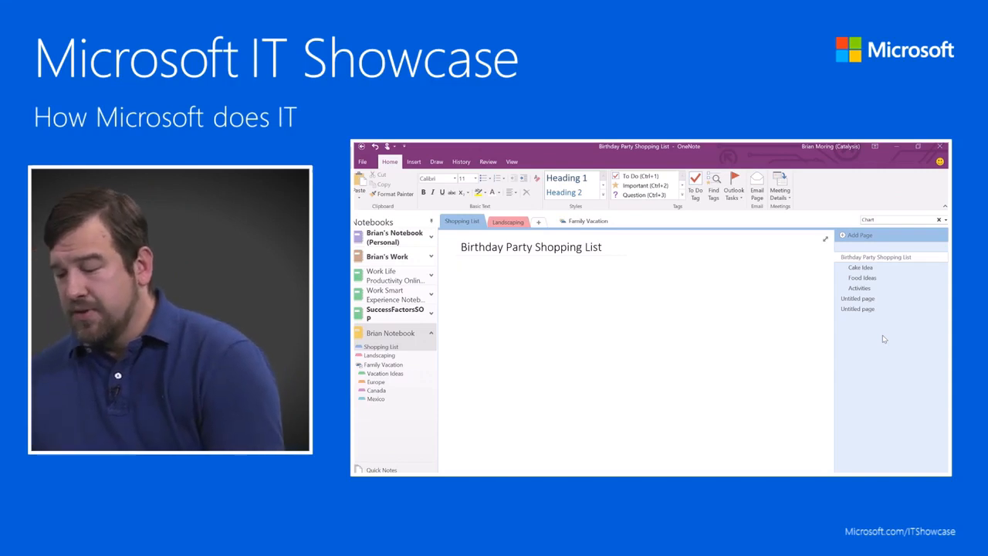
On the Cake Idea page, write a Flavors list with Chocolate, Vanilla cake and Sprinkles.
left_click(862, 269)
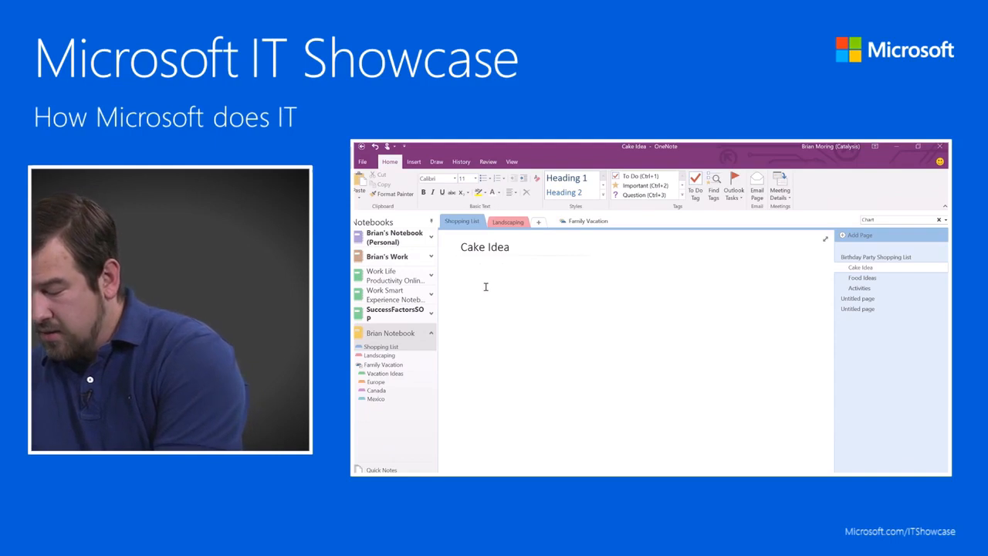
type("Flavors")
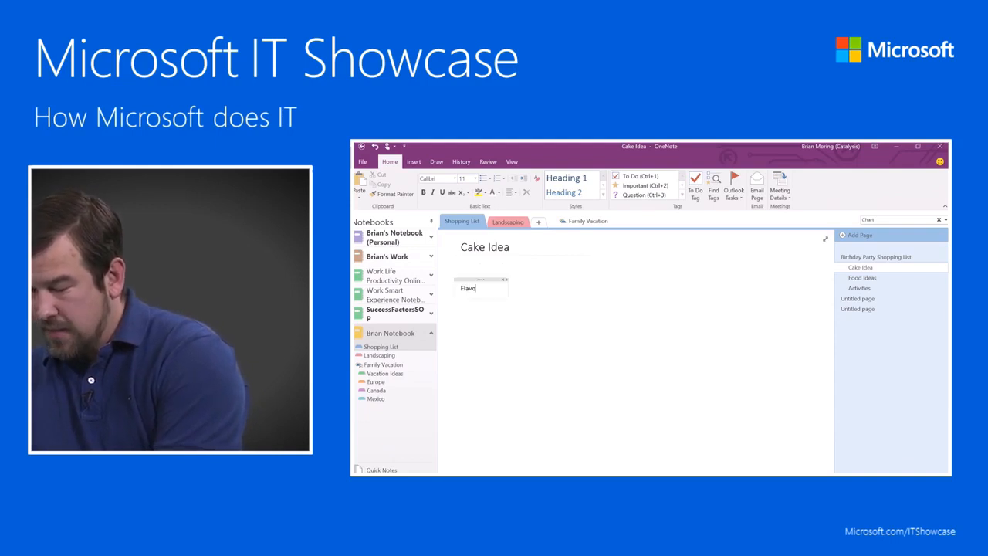
key("Return")
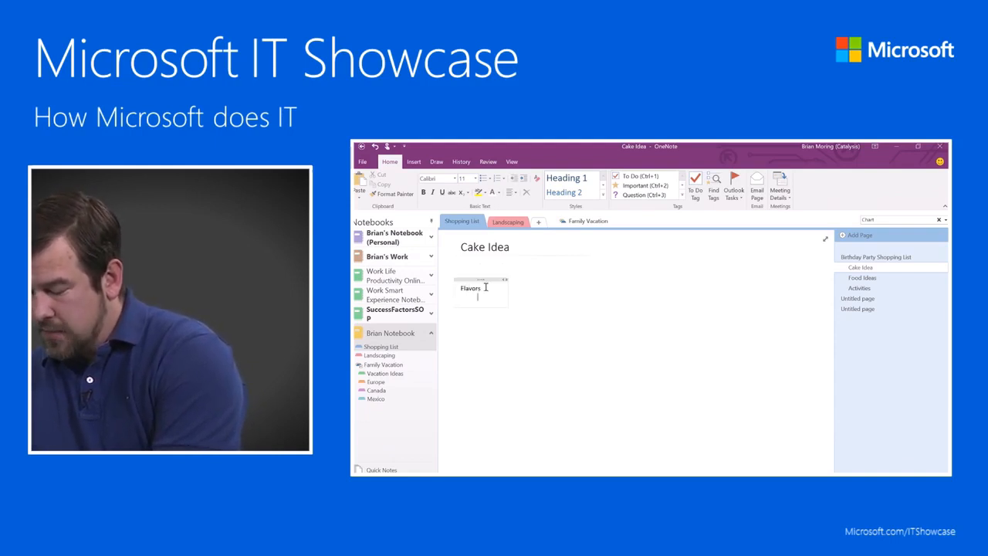
type("Chocolate")
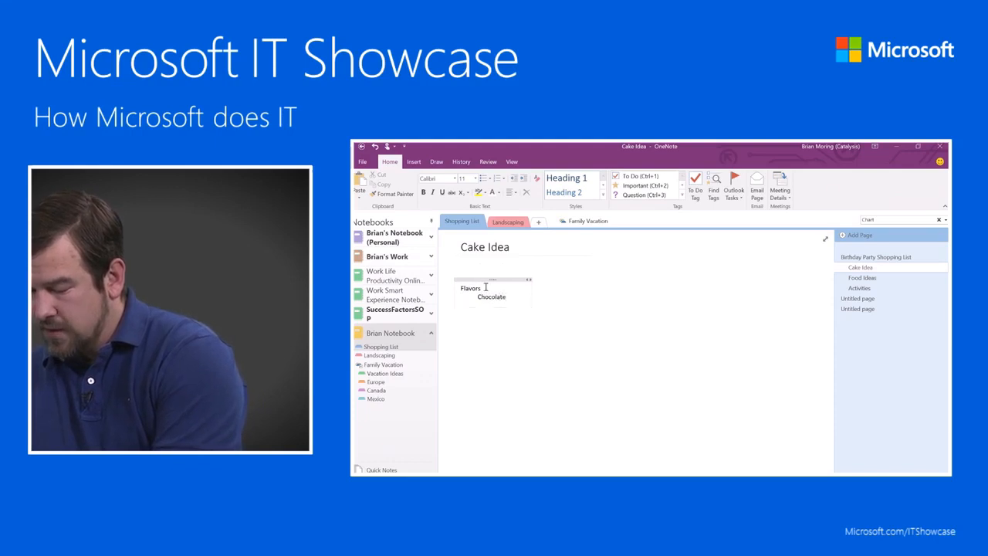
key("Return")
type("Vanilla")
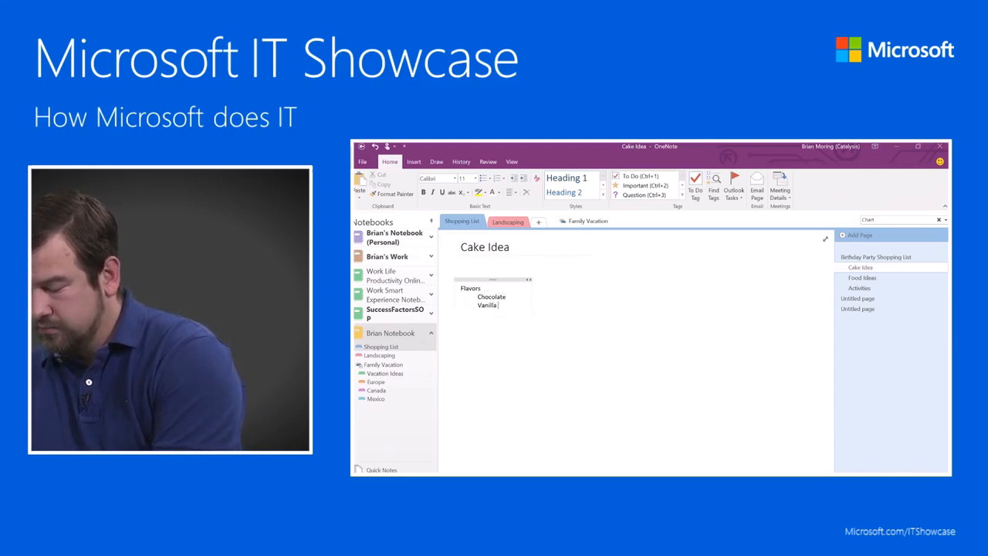
type(" cake")
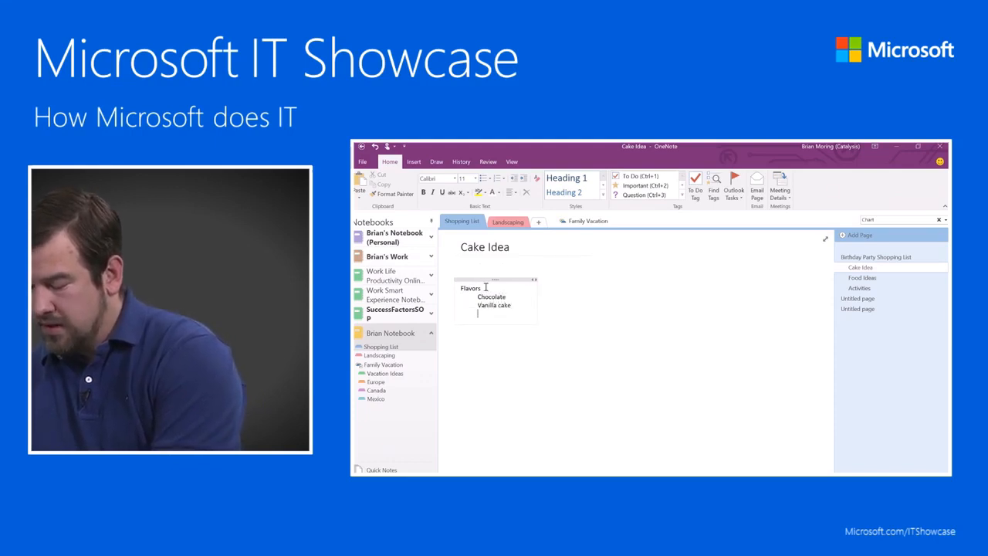
key("Return")
type("Sprink")
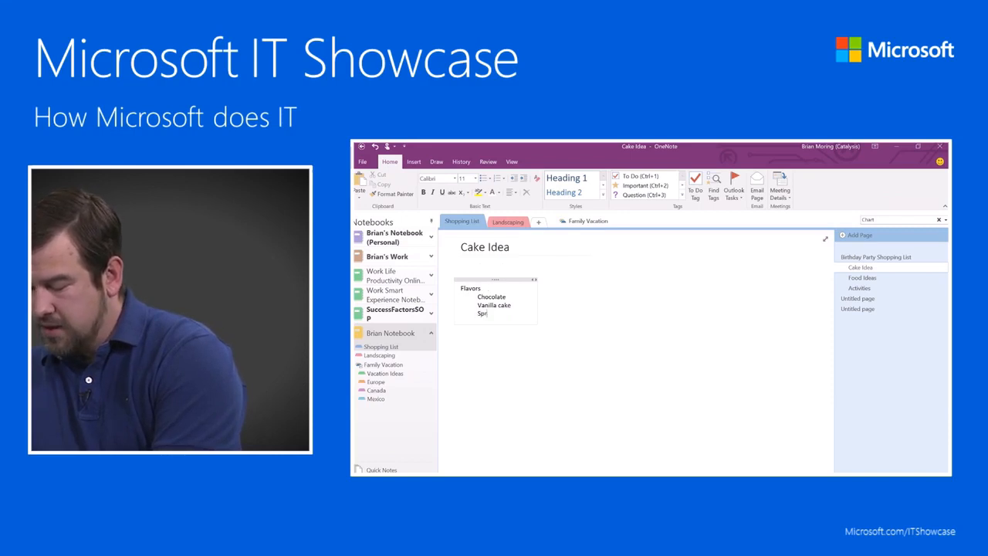
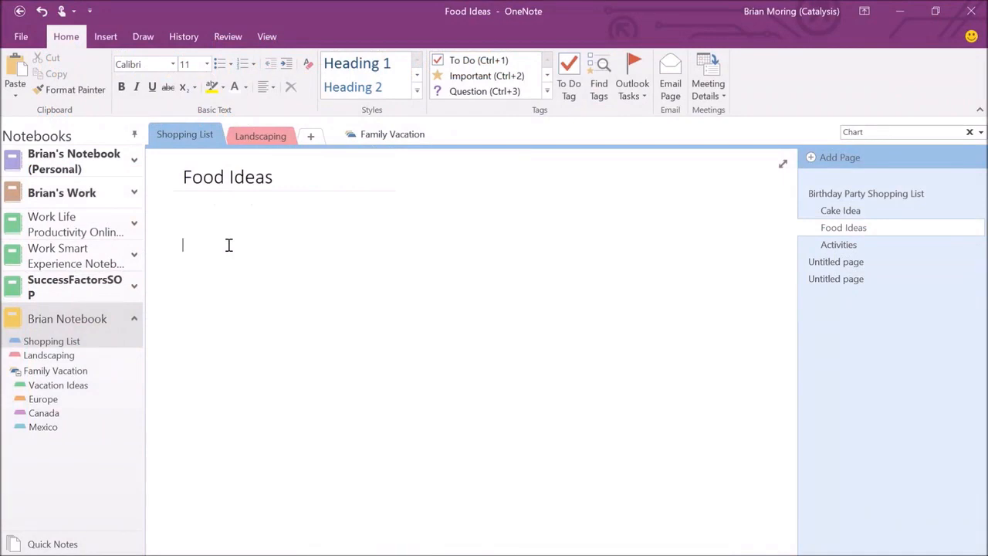
List Pizza, Popsicles and Soda on separate lines of the Food Ideas page.
type("Pizza")
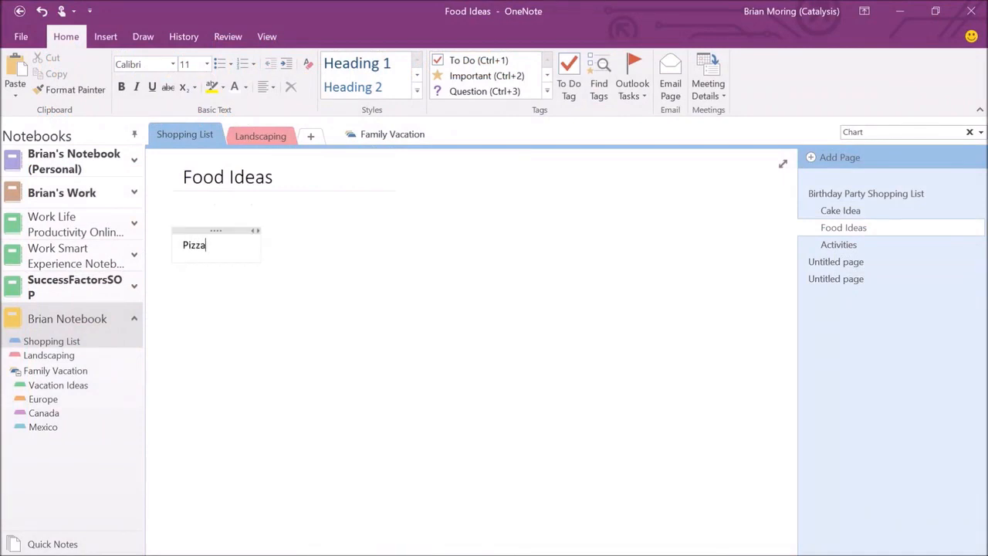
key("Return")
type("Popsicles")
key("Return")
type("Soda")
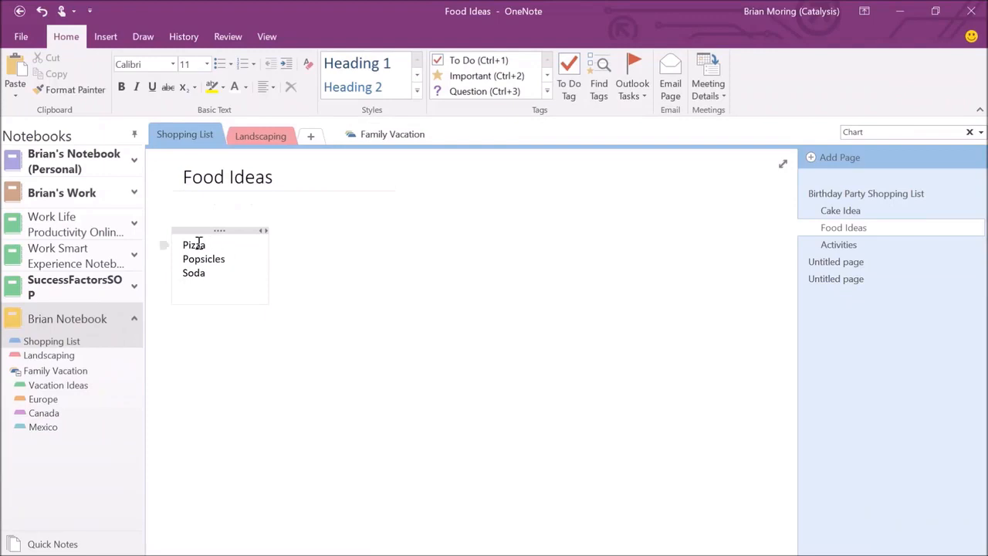
Select the three food lines Pizza, Popsicles and Soda.
left_click_drag(185, 242, 207, 274)
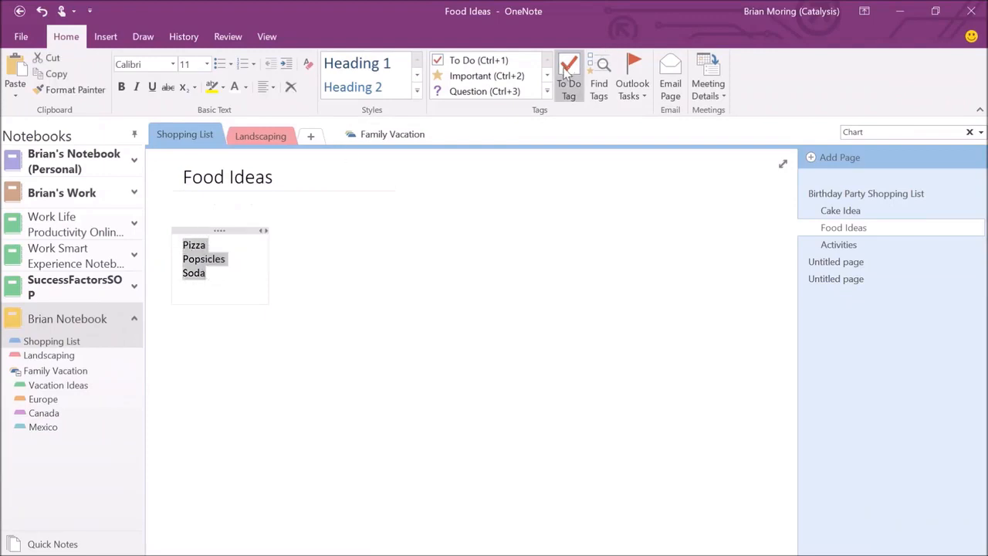
left_click(232, 281)
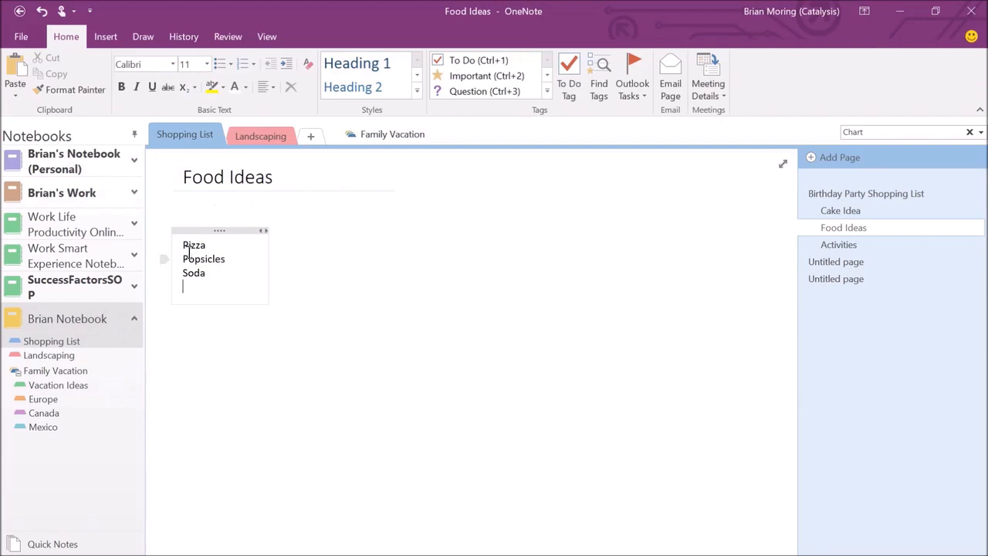
left_click_drag(183, 241, 191, 280)
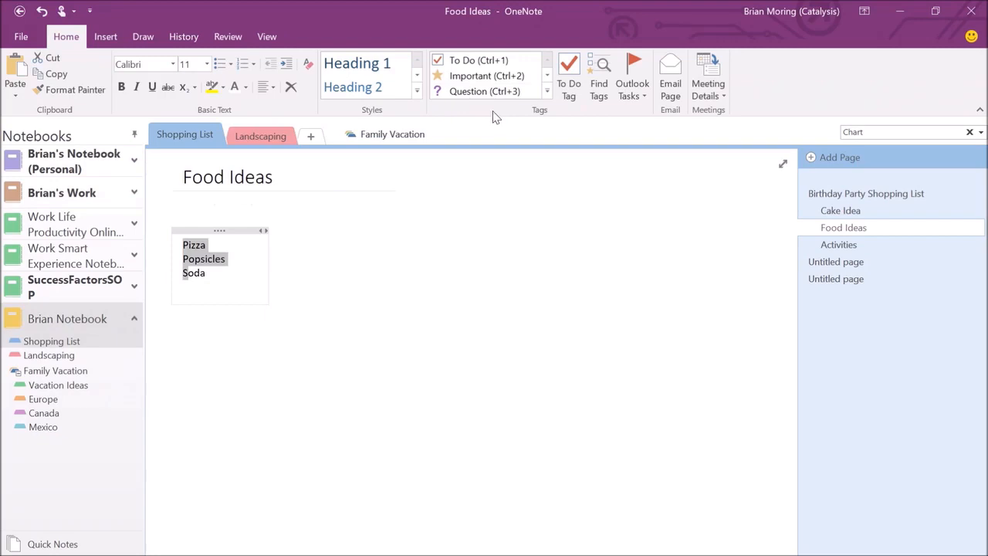
From the Tags gallery's Customize Tags window, start defining a new tag.
left_click(547, 91)
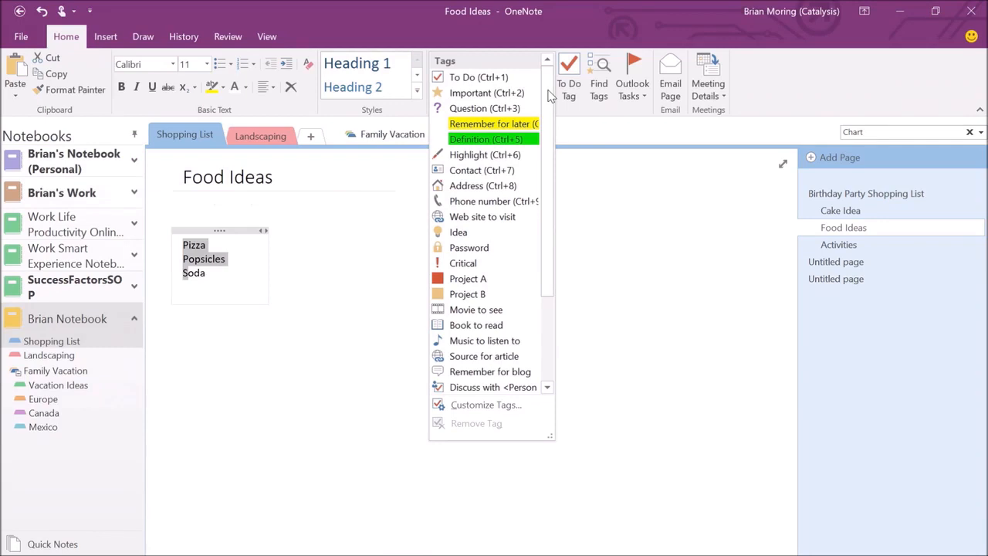
left_click(480, 405)
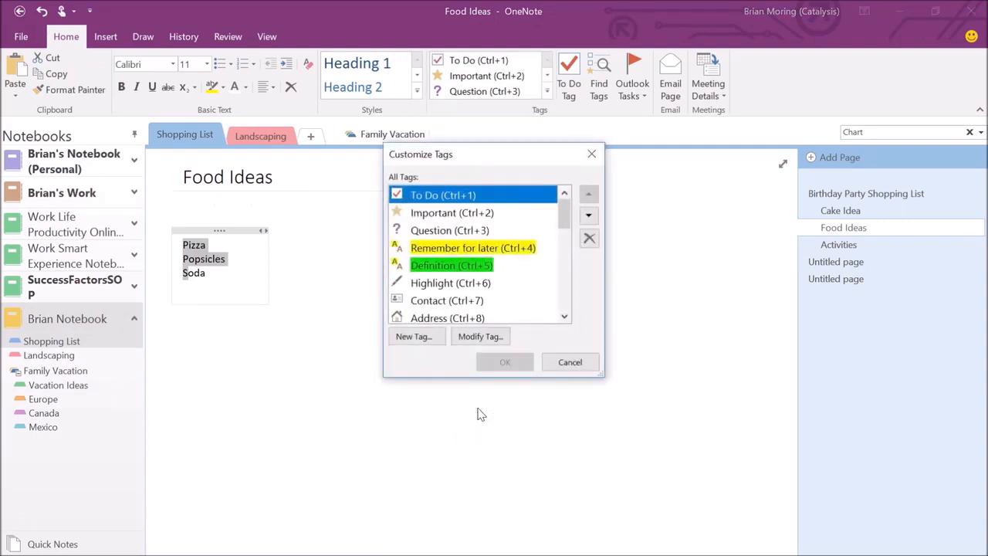
left_click(417, 340)
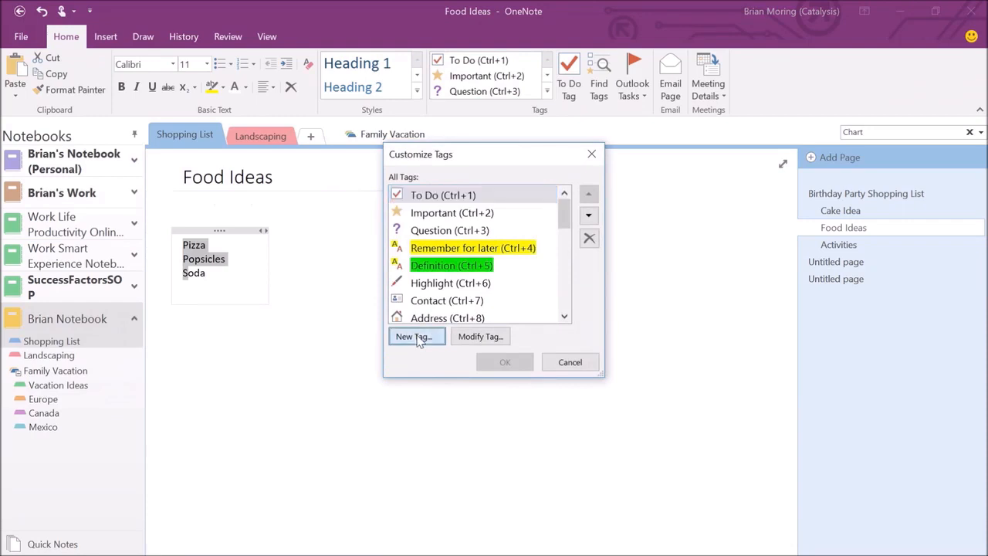
Create a '#Brian Action' tag with the Blue Star Check Box symbol and bright green highlight.
type("B")
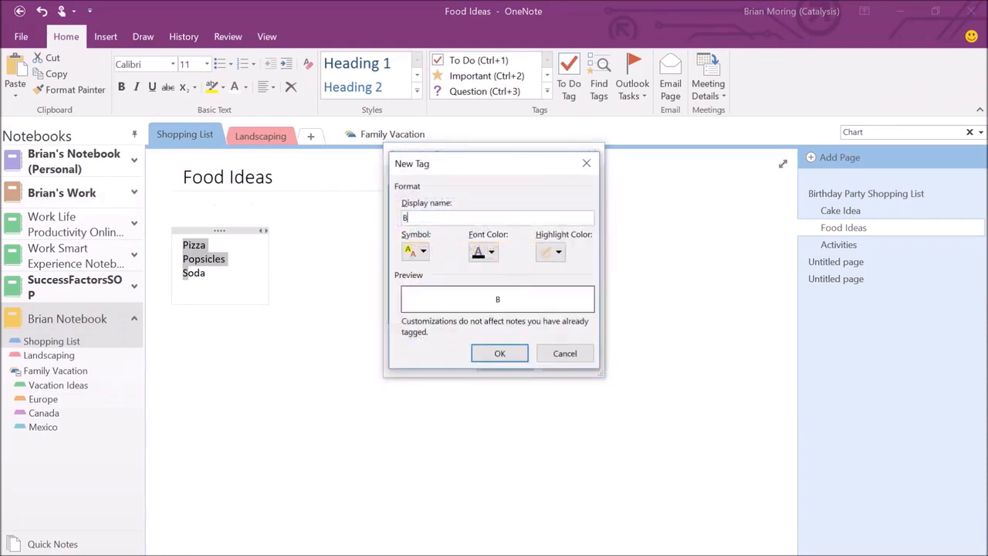
type("rian Action")
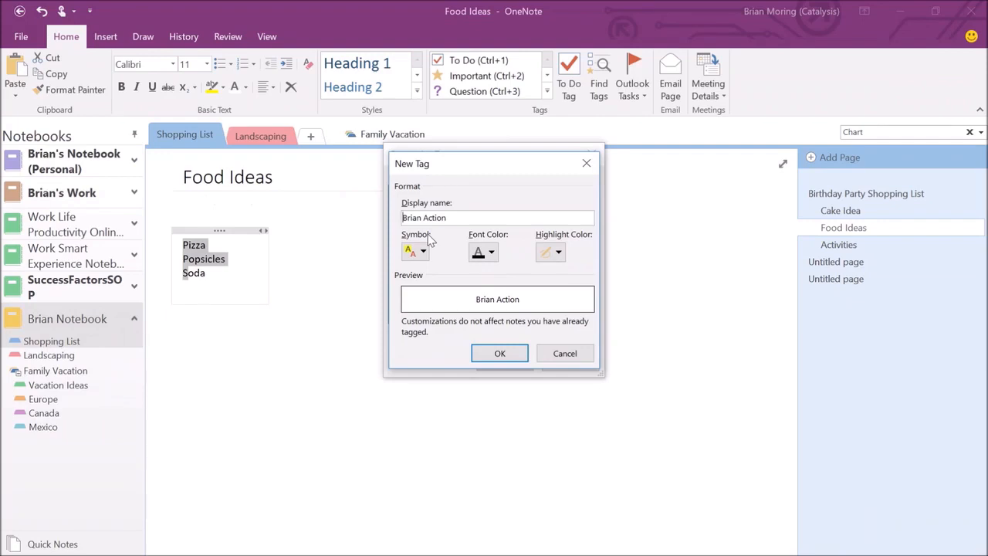
type("#")
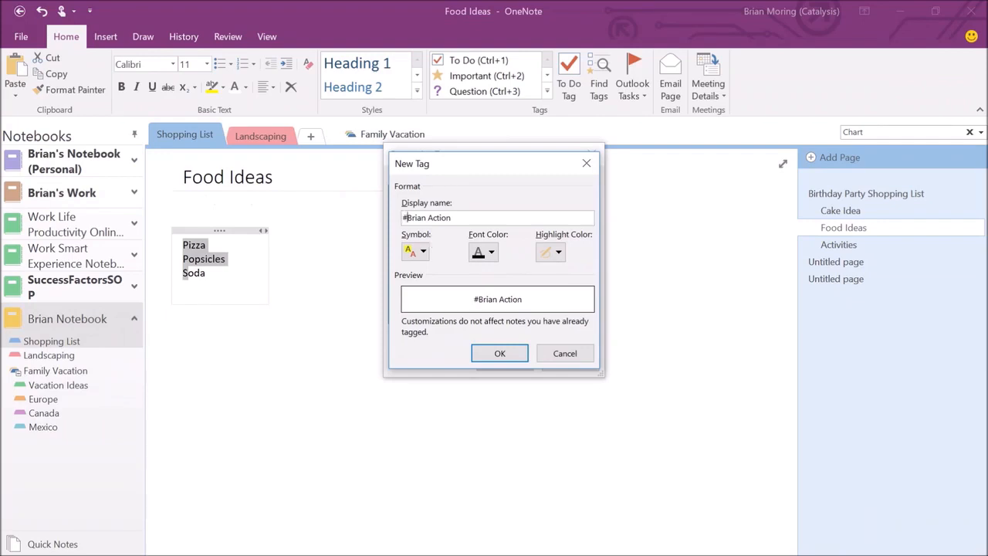
left_click(465, 218)
left_click(423, 252)
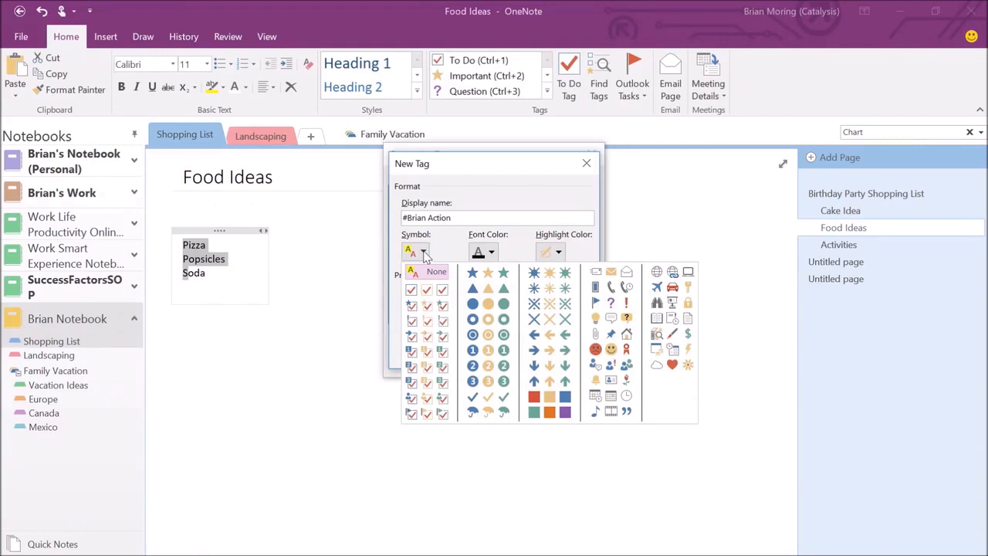
left_click(411, 307)
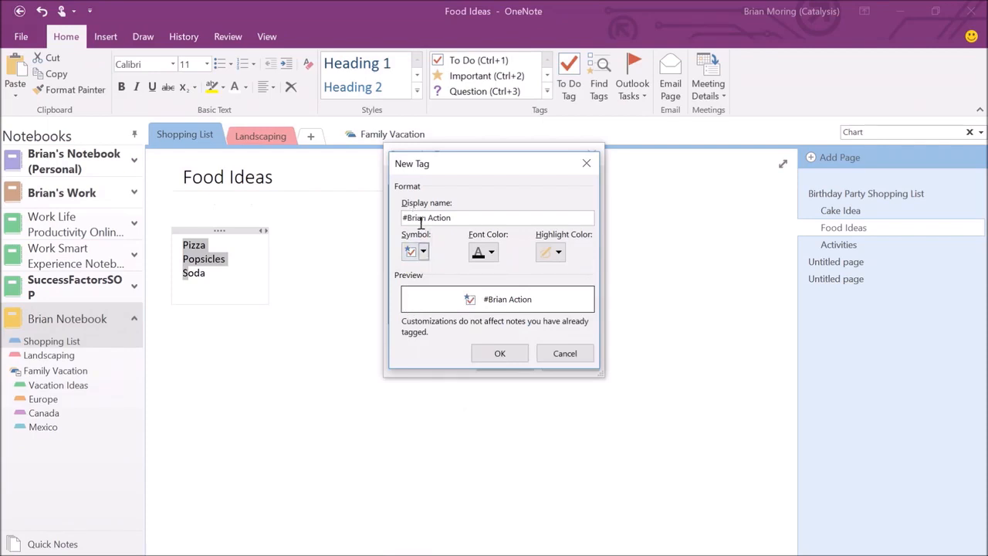
left_click(559, 255)
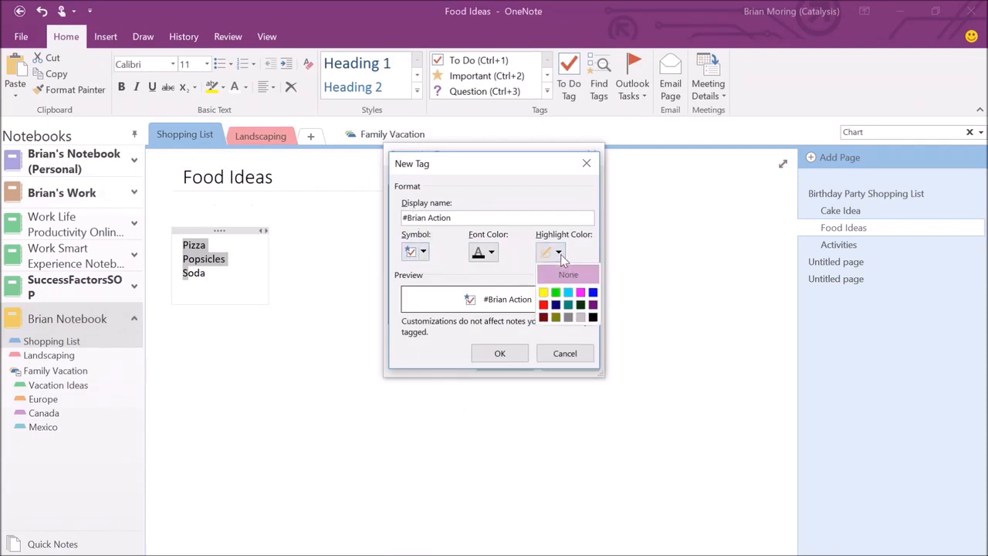
left_click(555, 296)
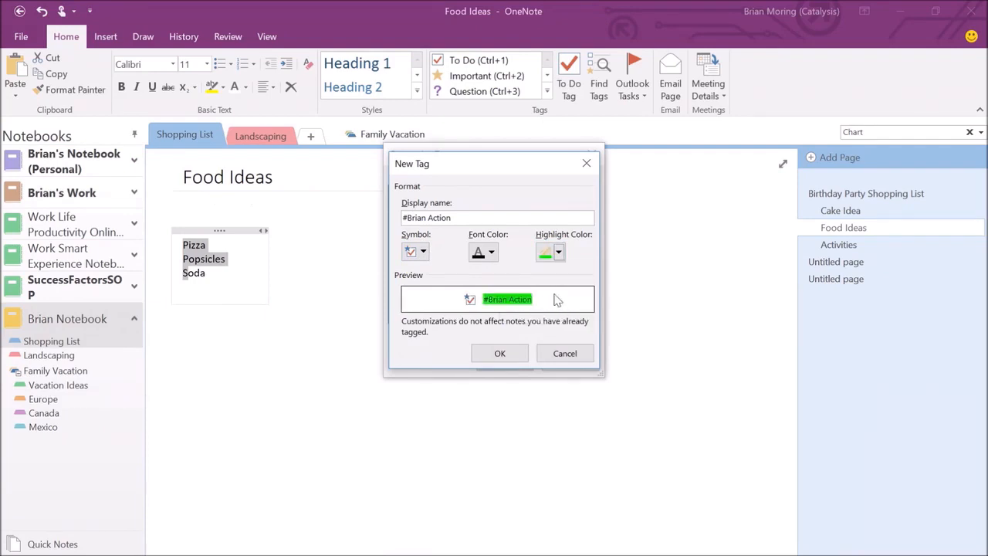
left_click(500, 354)
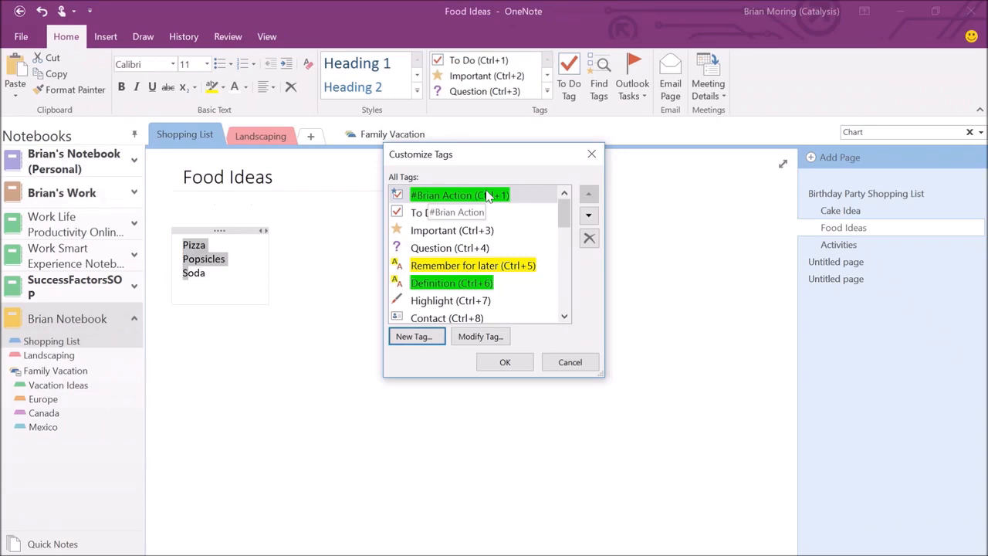
left_click(505, 362)
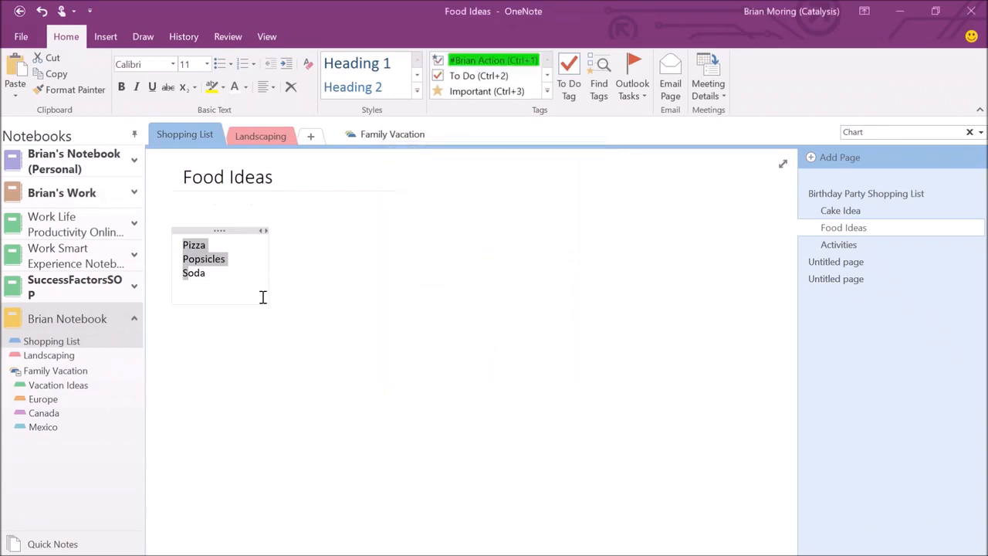
Apply the #Brian Action tag (Ctrl+1) to Pizza, Popsicles and Soda one line at a time.
left_click(230, 270)
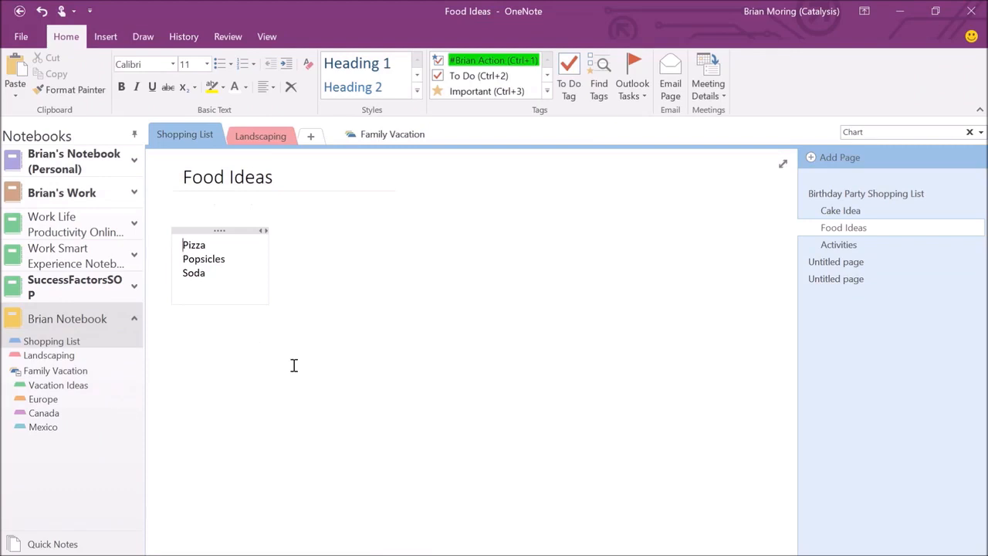
key("ctrl+1")
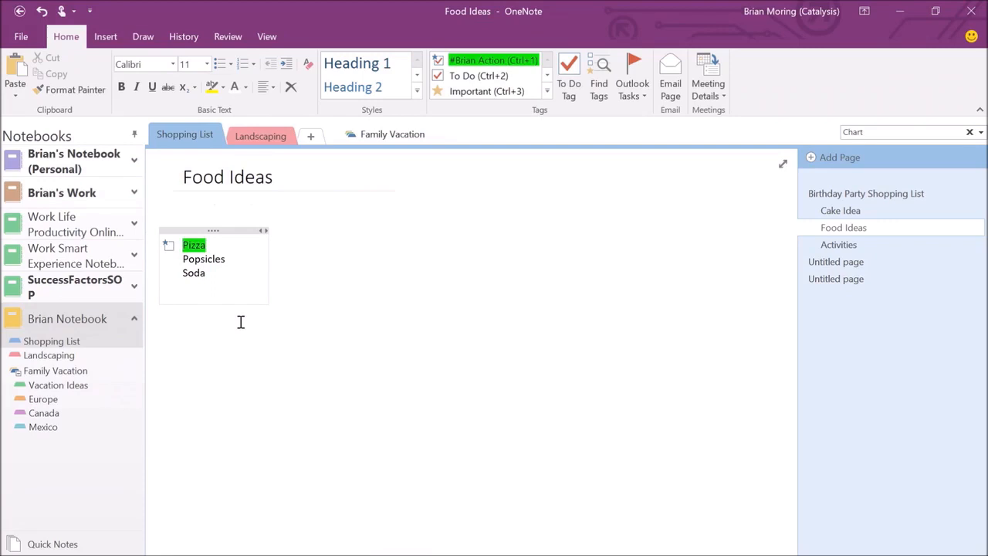
left_click(225, 260)
key("ctrl+1")
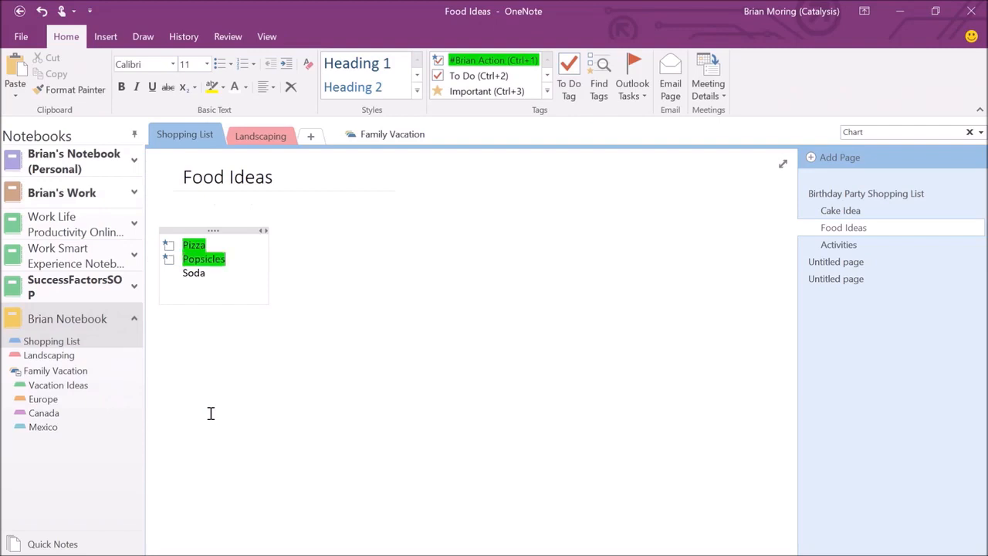
left_click(206, 274)
key("ctrl+1")
On Cake Idea, tag Chocolate, Vanilla cake and Sprinkles together with #Brian Action via Ctrl+1.
left_click(829, 213)
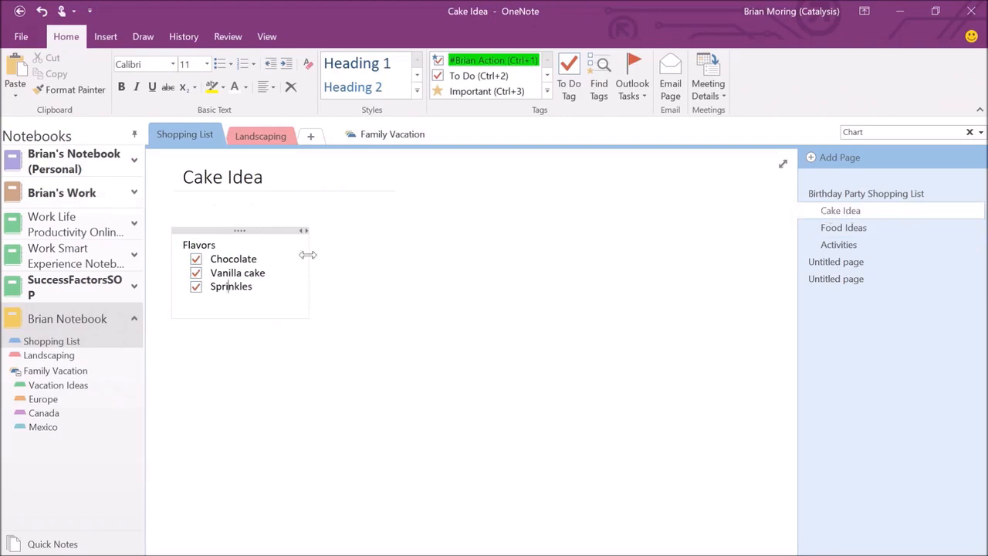
left_click_drag(209, 258, 219, 291)
key("ctrl+1")
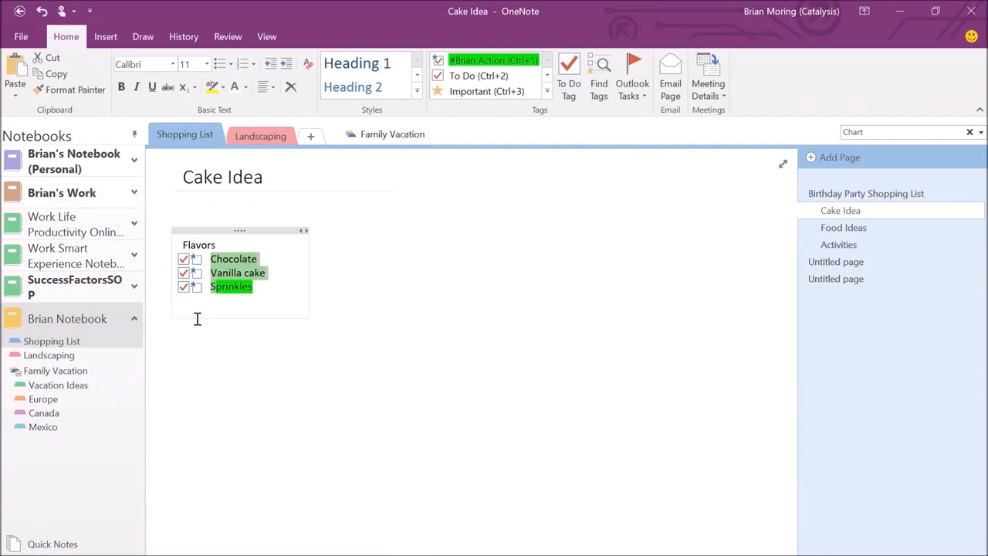
left_click(832, 247)
Type Games on the blank Activities page and tag it #Brian Action with Ctrl+1.
left_click(220, 244)
type("Games")
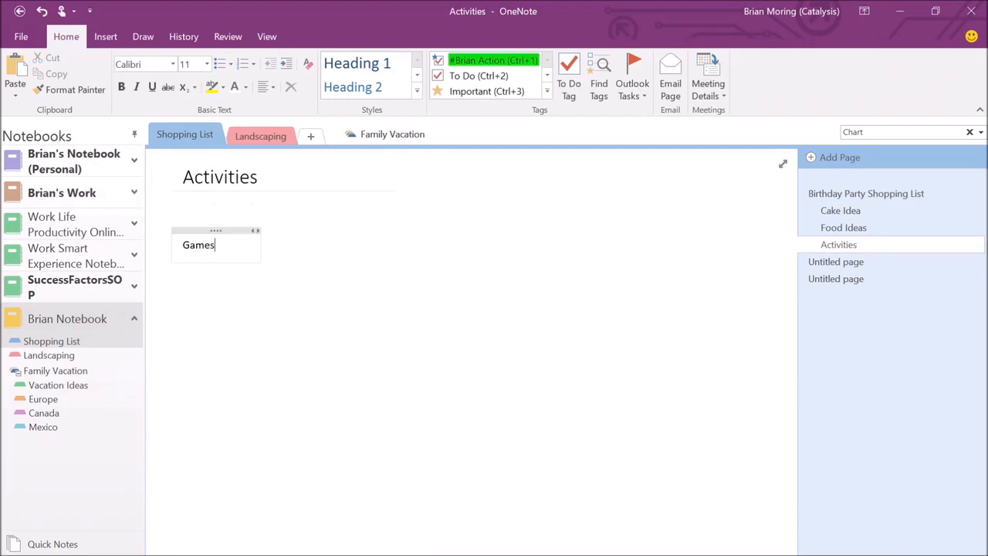
key("ctrl+1")
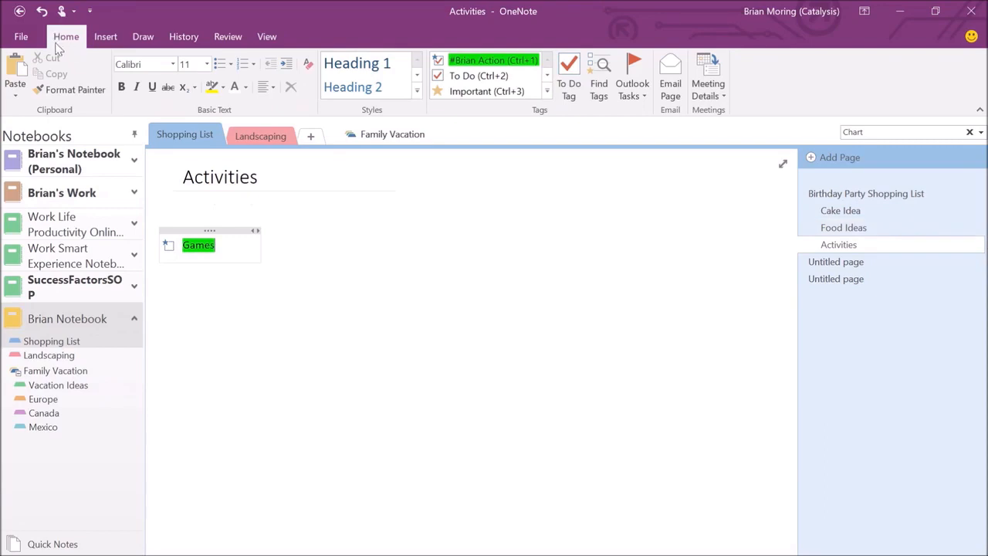
Review the #Brian Action items in the Tags Summary pane, close it, and switch to the slide show.
left_click(604, 70)
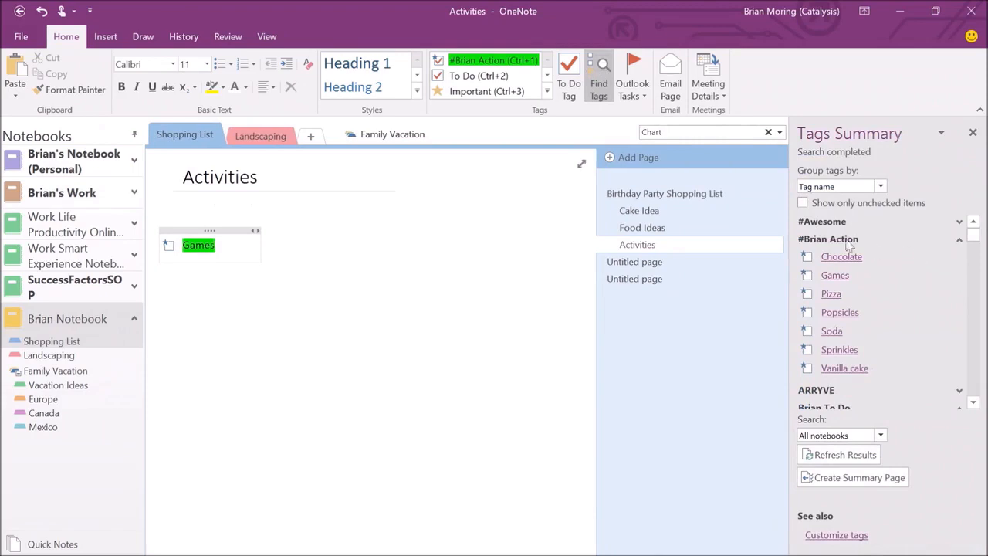
left_click(960, 394)
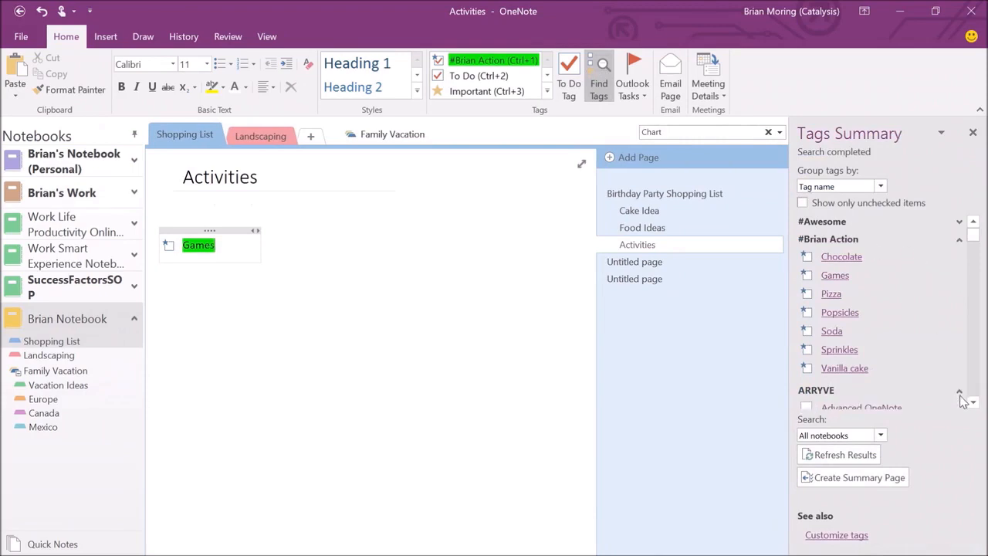
left_click(960, 394)
left_click(842, 259)
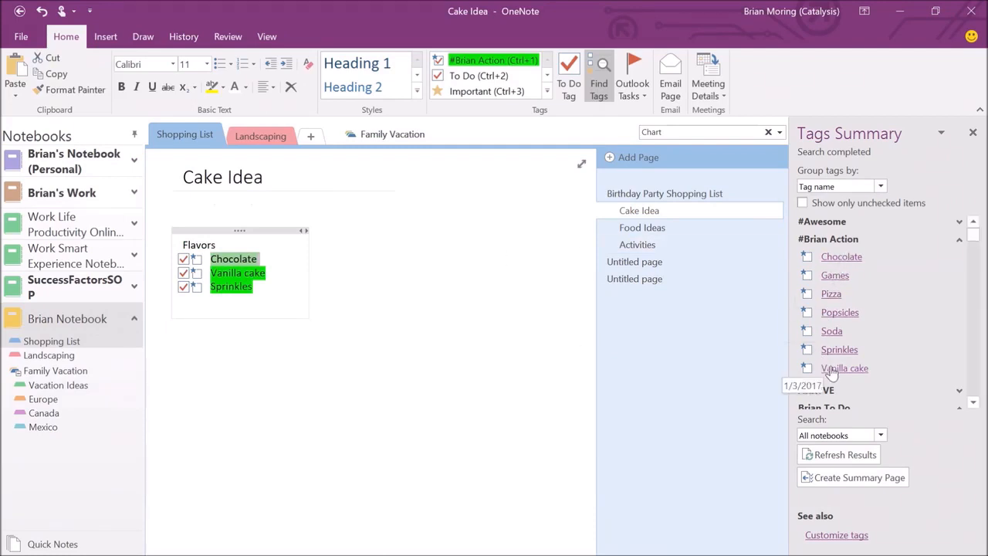
left_click(837, 313)
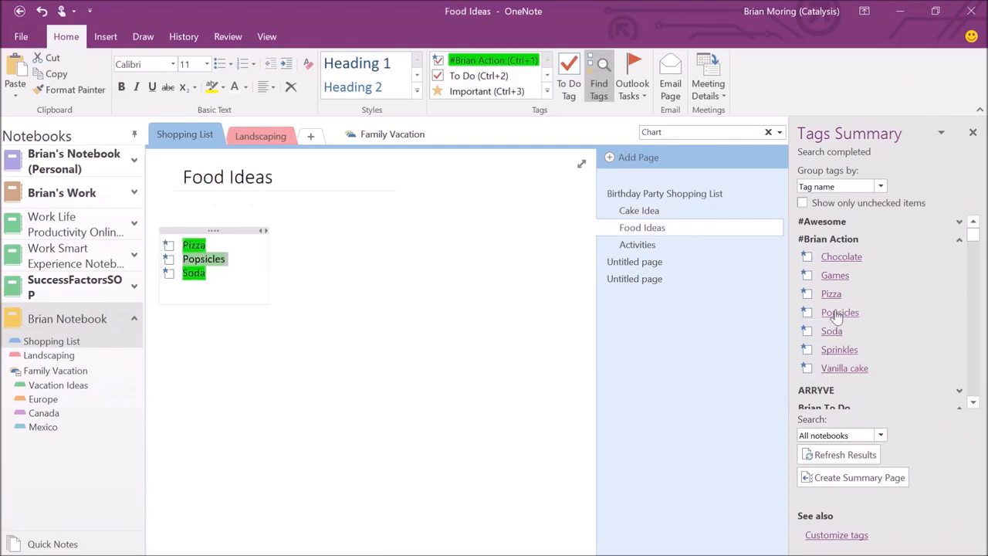
left_click(834, 277)
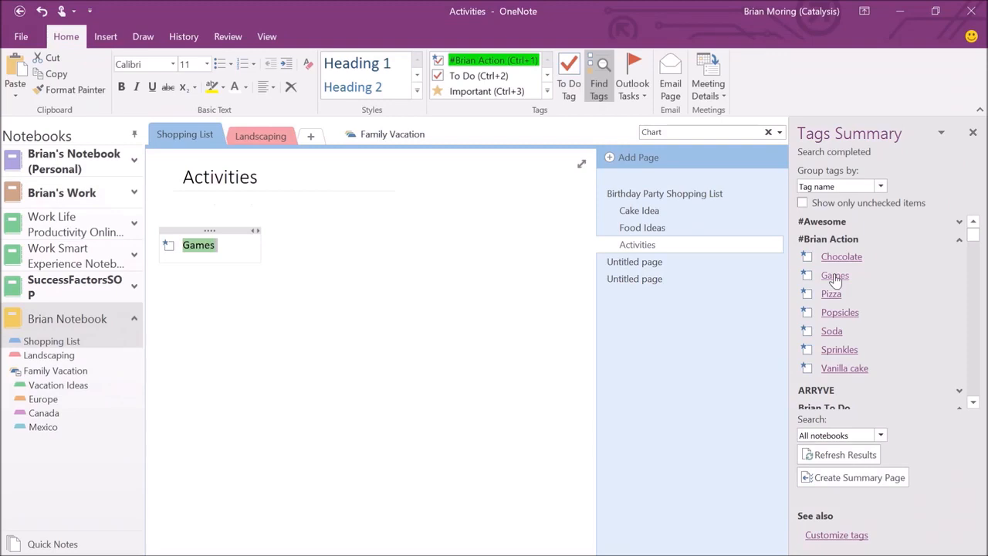
left_click(973, 132)
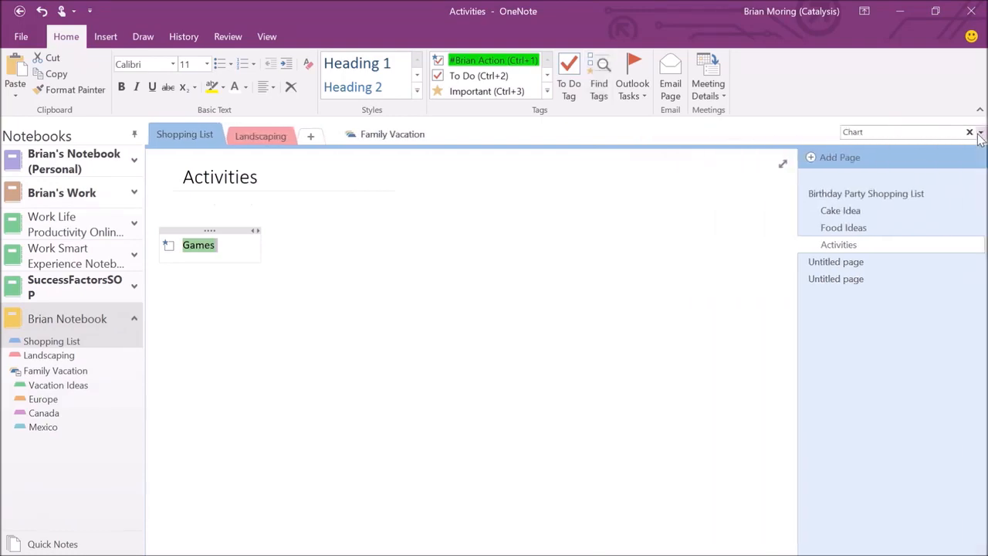
key("alt+Tab")
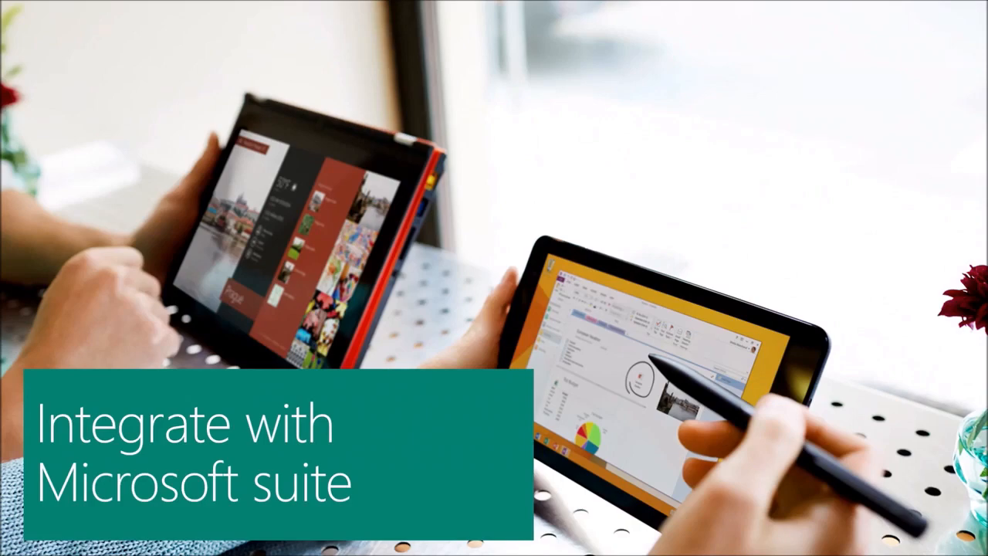
Switch back from the slide show to the OneNote notebook with Alt+Tab.
key("alt+Tab")
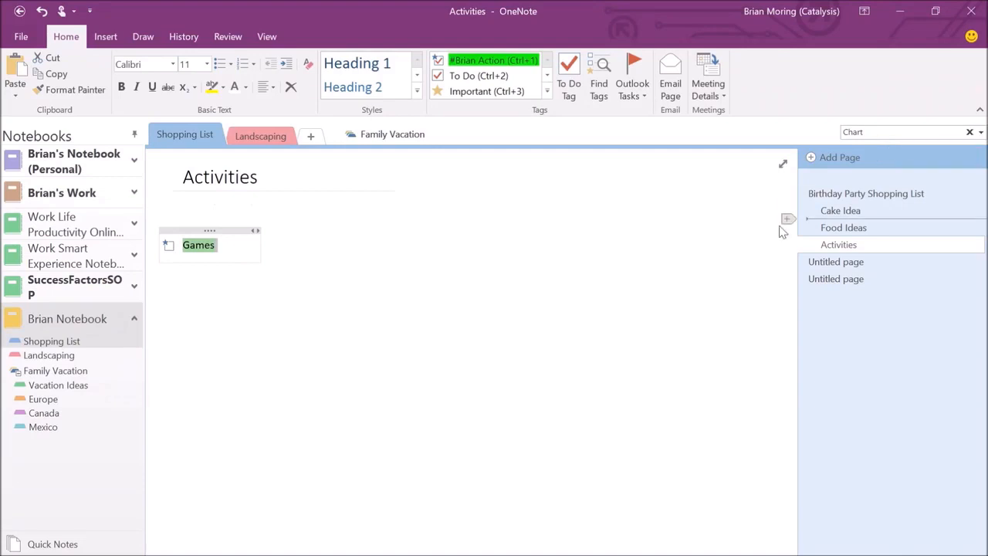
Title the first Untitled page 'Budget' and move into the page body.
left_click(820, 266)
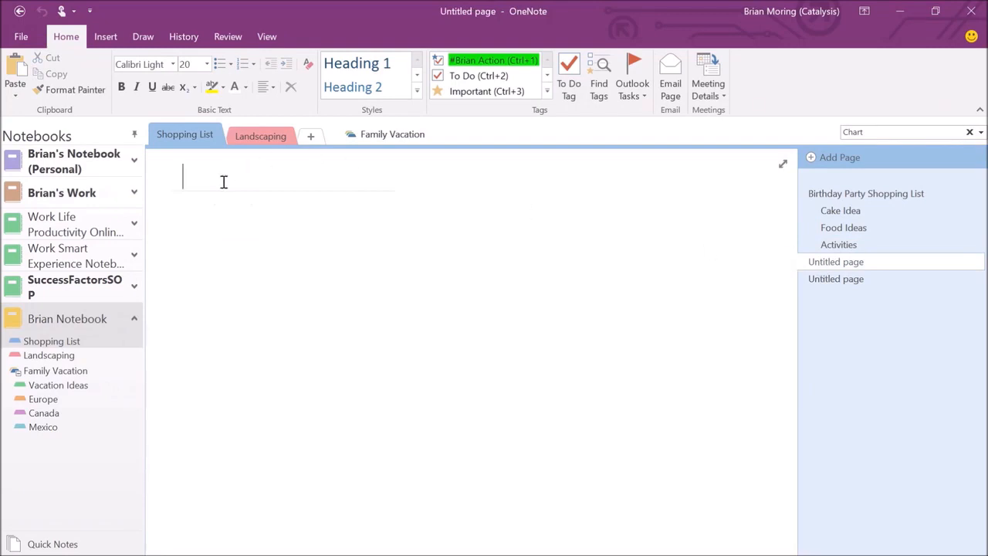
type("Budget")
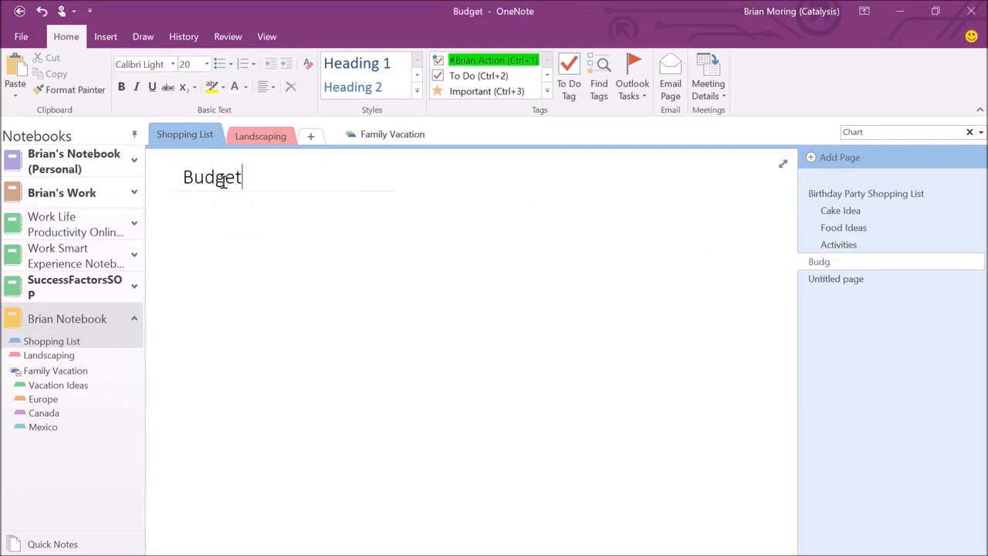
key("Return")
Insert a 5-by-3 table on the Budget page.
left_click(102, 38)
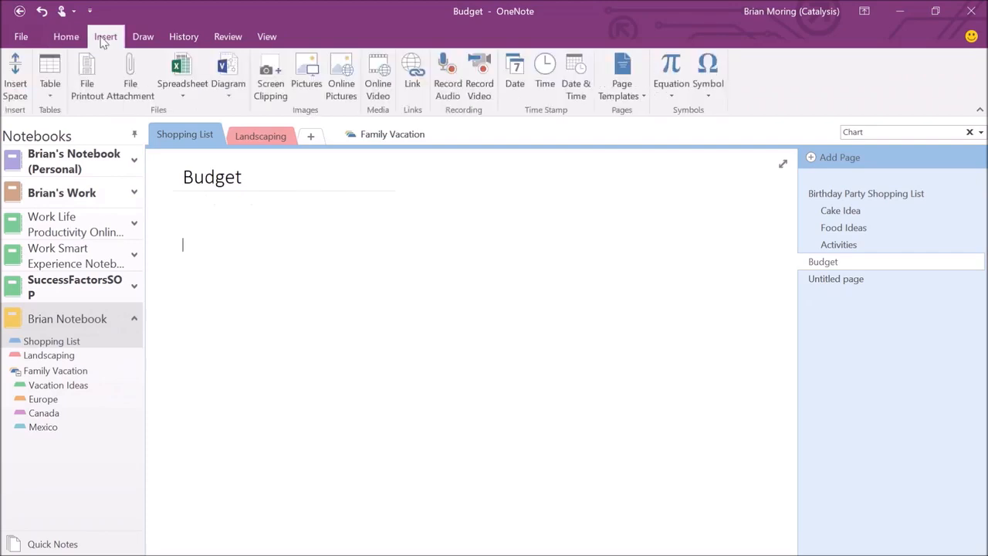
left_click(48, 92)
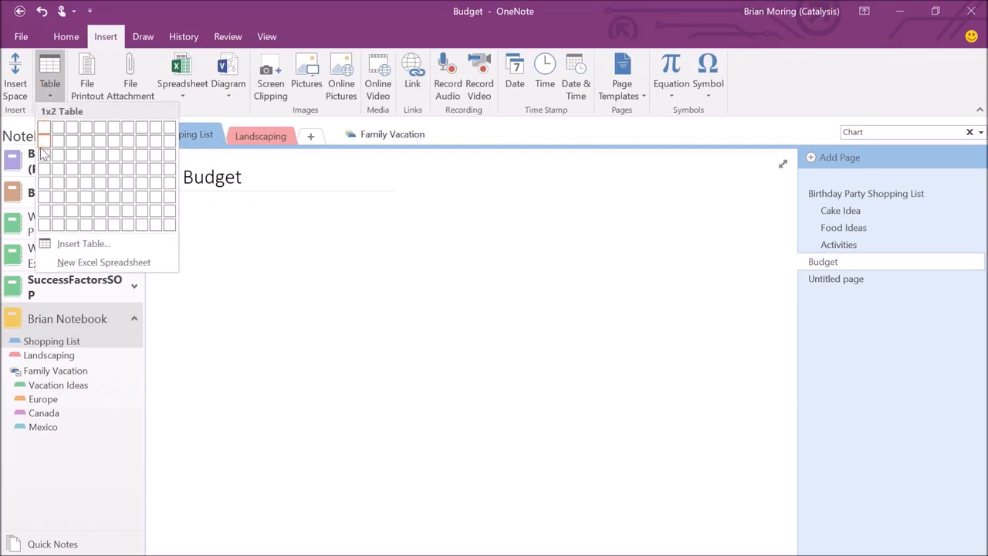
left_click(106, 159)
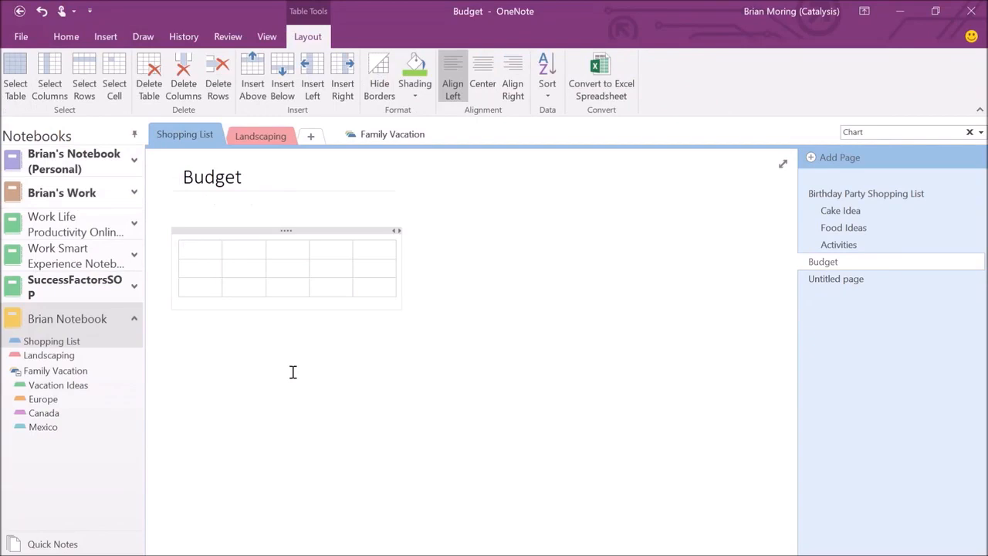
Fill the table with Cake above 50 and 35, and a Food header.
type("C")
type("ake ")
type("50")
key("Down")
type("35")
type("Food")
key("Down")
Finish entering 100, then put 125 in the Food cell beside 35.
type("100")
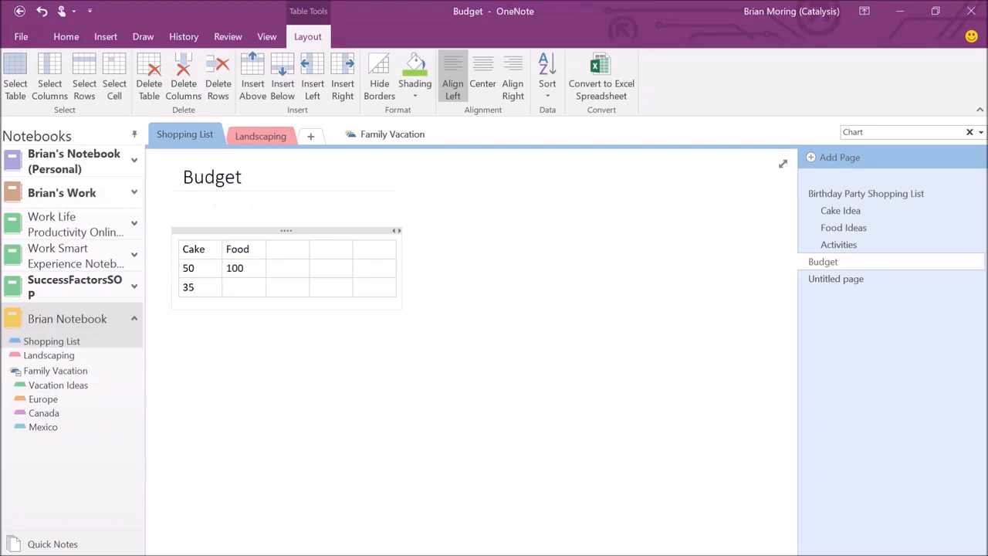
left_click(249, 250)
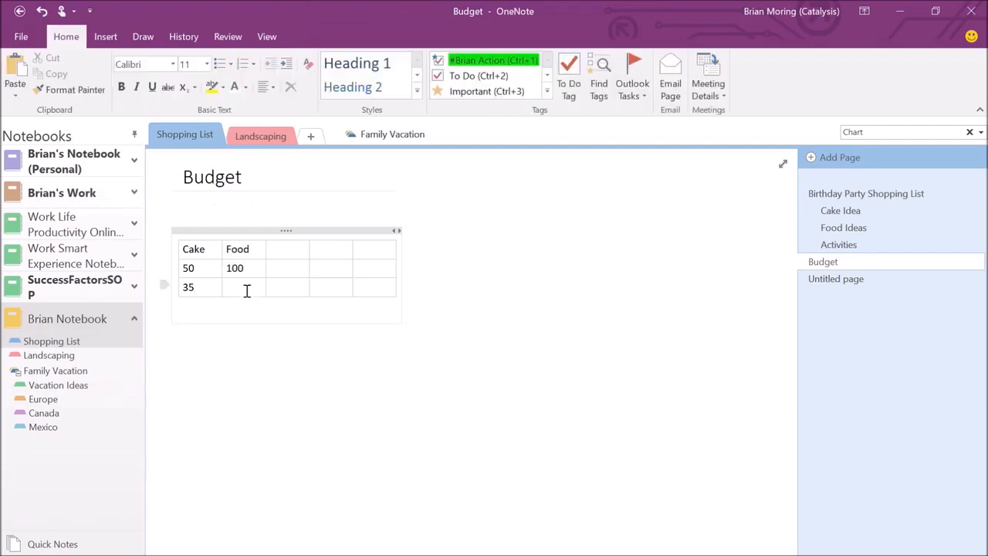
left_click(247, 289)
type("125")
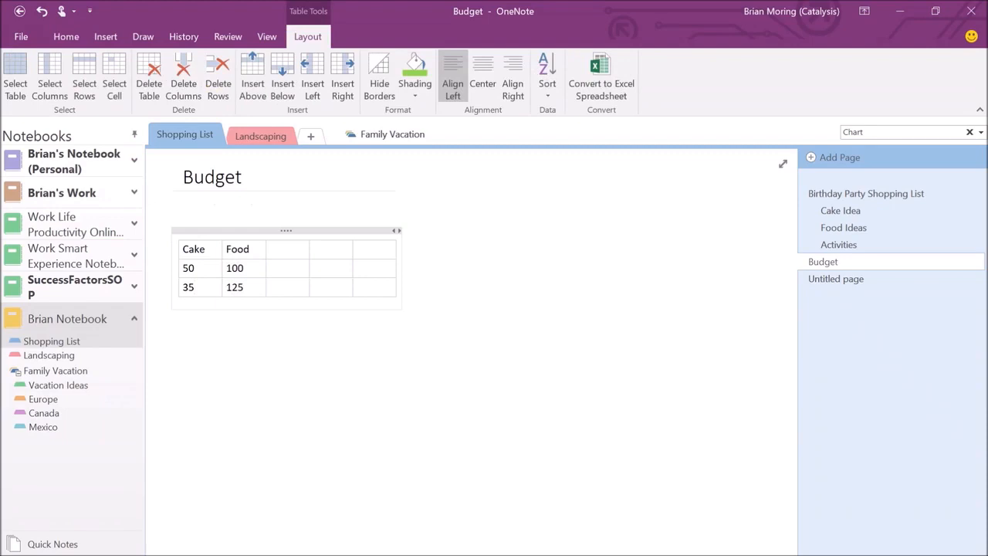
Add an Activities header in the third column with 200 and 250 below it.
left_click(294, 253)
type("Activities")
left_click(295, 271)
type("200")
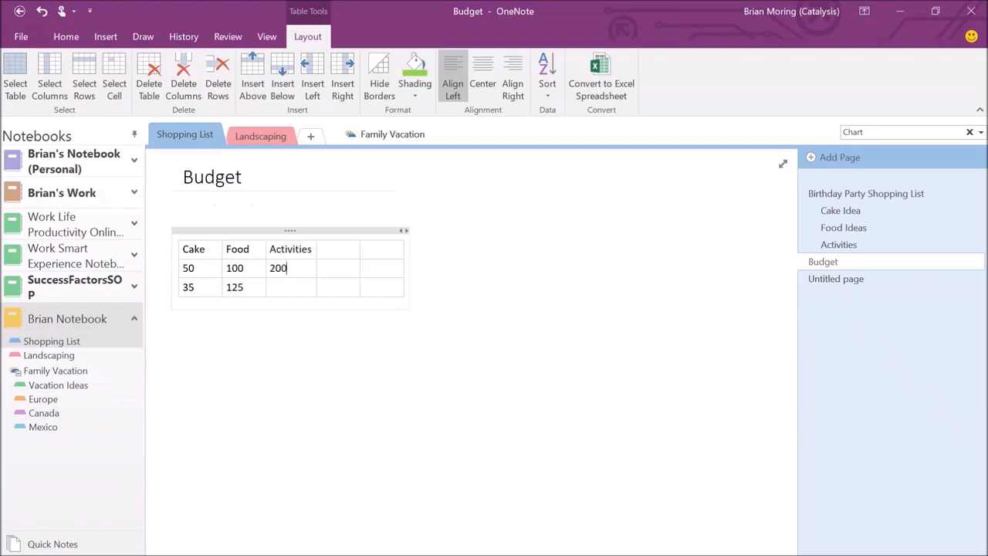
key("Down")
type("250")
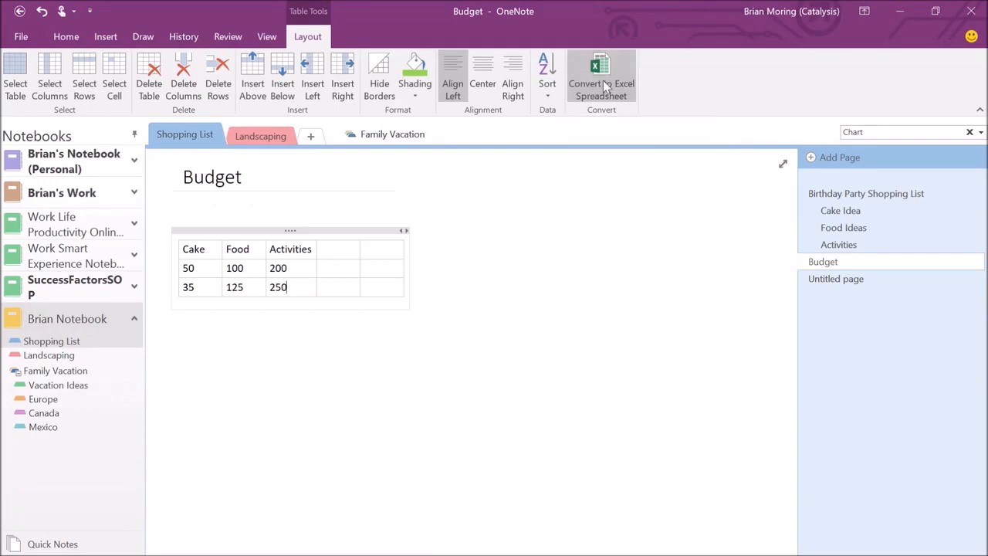
Convert the Budget table to an Excel spreadsheet and open it in Excel for editing.
left_click(602, 85)
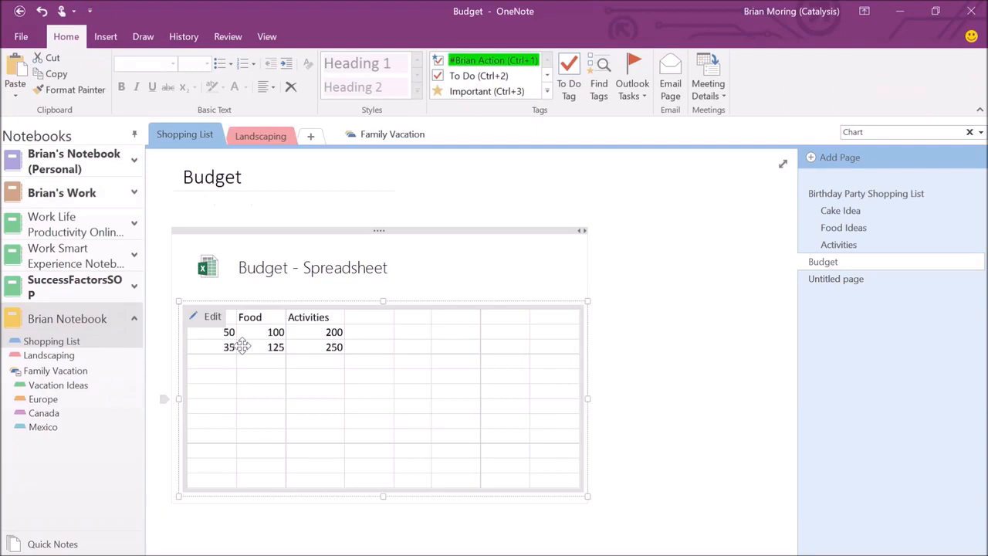
left_click(212, 316)
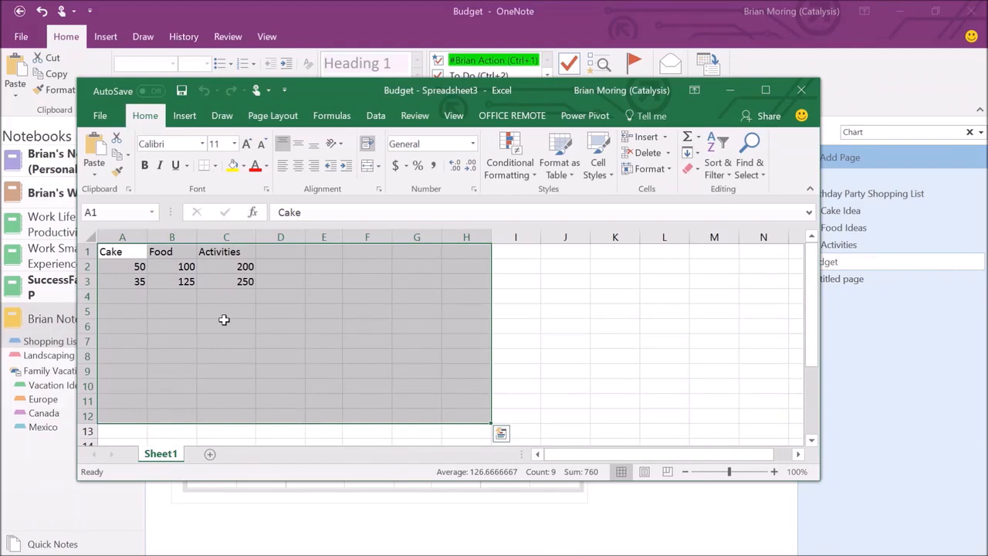
Insert a recommended Clustered Column chart from the budget data in A1:C3.
left_click(132, 251)
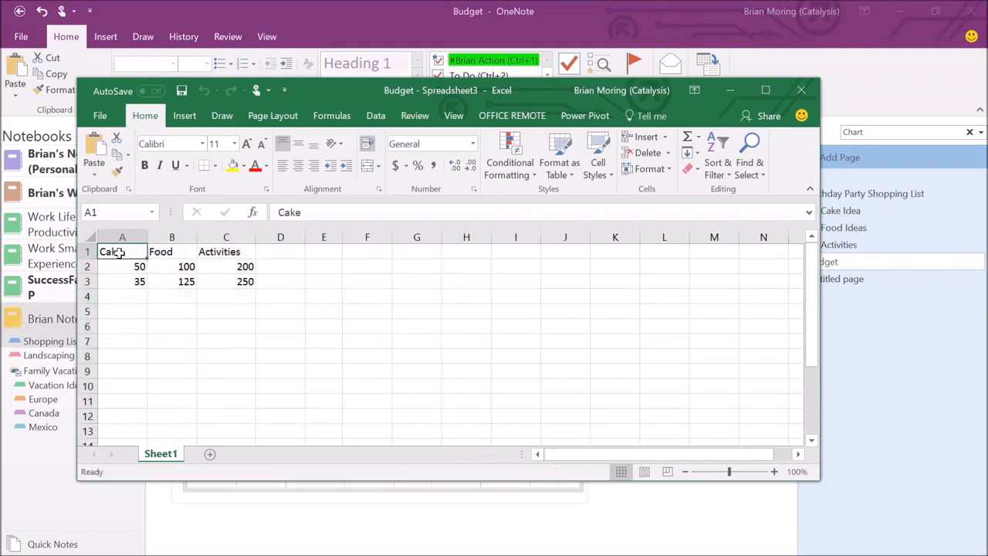
left_click_drag(123, 252, 232, 287)
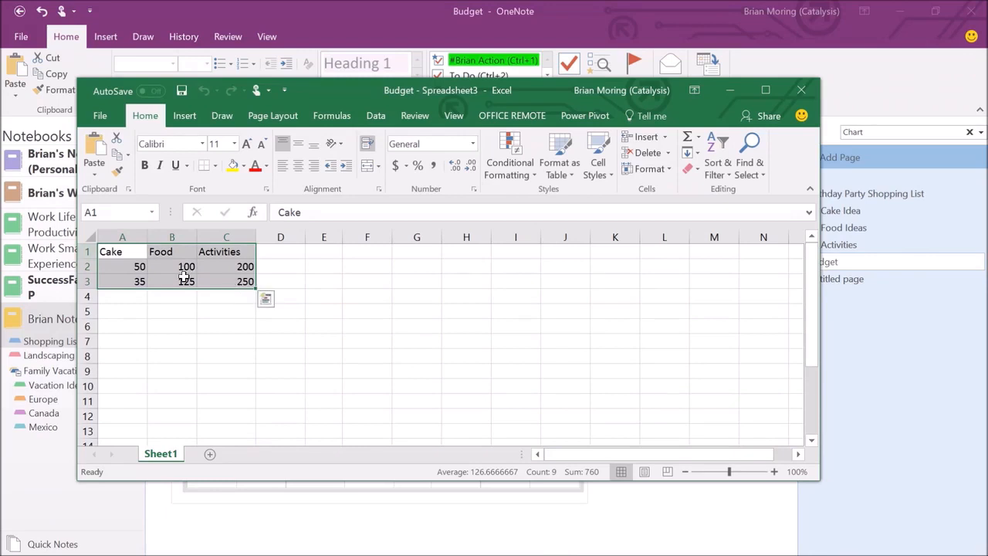
left_click(198, 116)
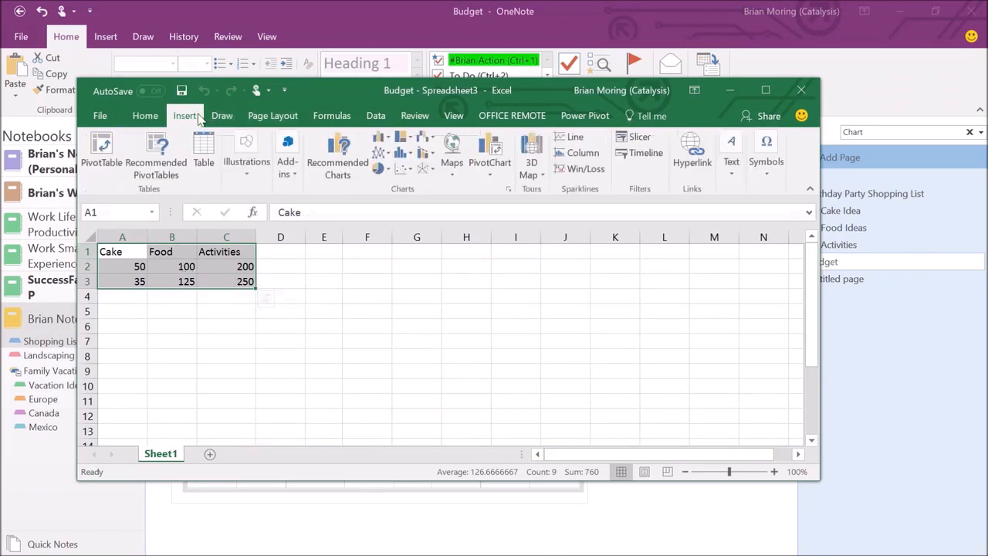
left_click(338, 150)
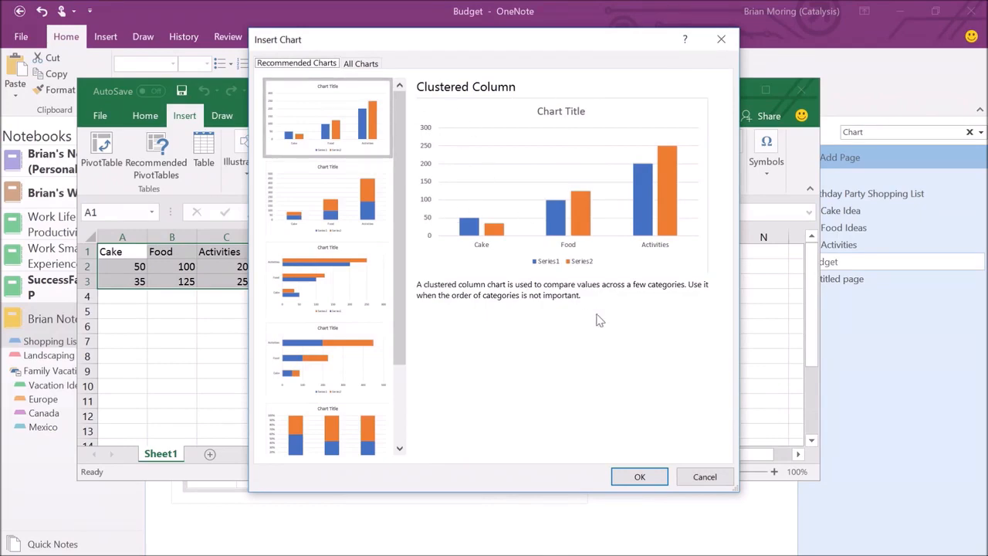
left_click(633, 477)
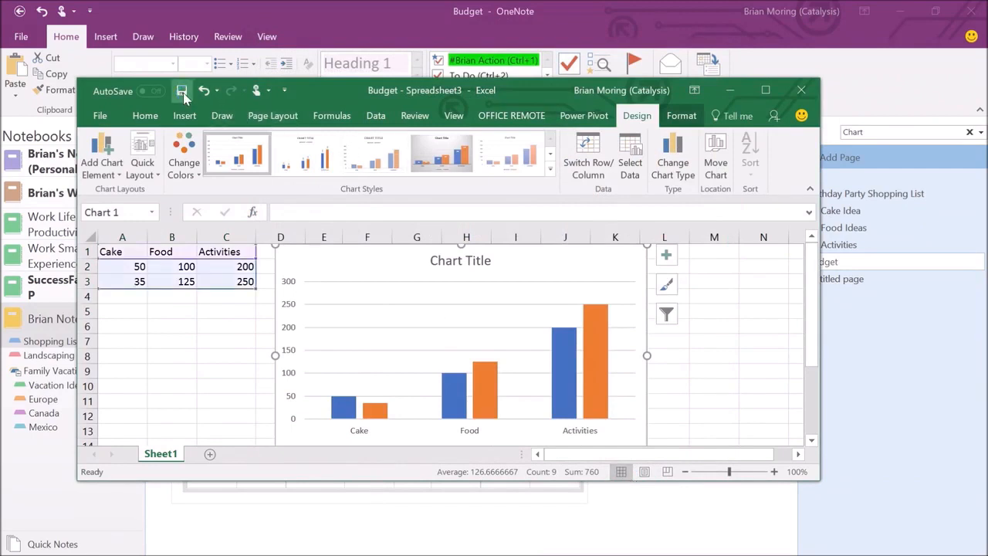
Close Excel to return to OneNote and dismiss the two file-not-found errors.
left_click(801, 92)
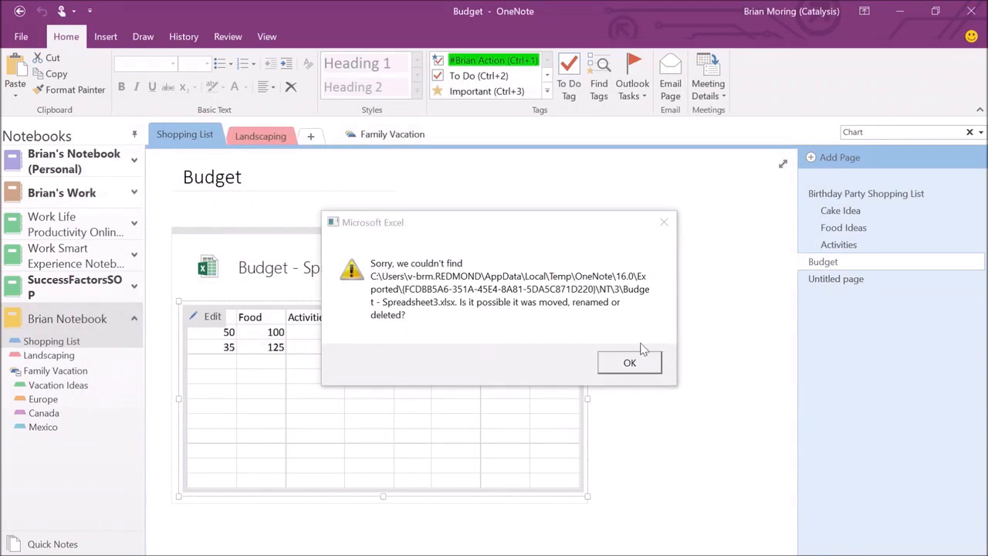
left_click(620, 367)
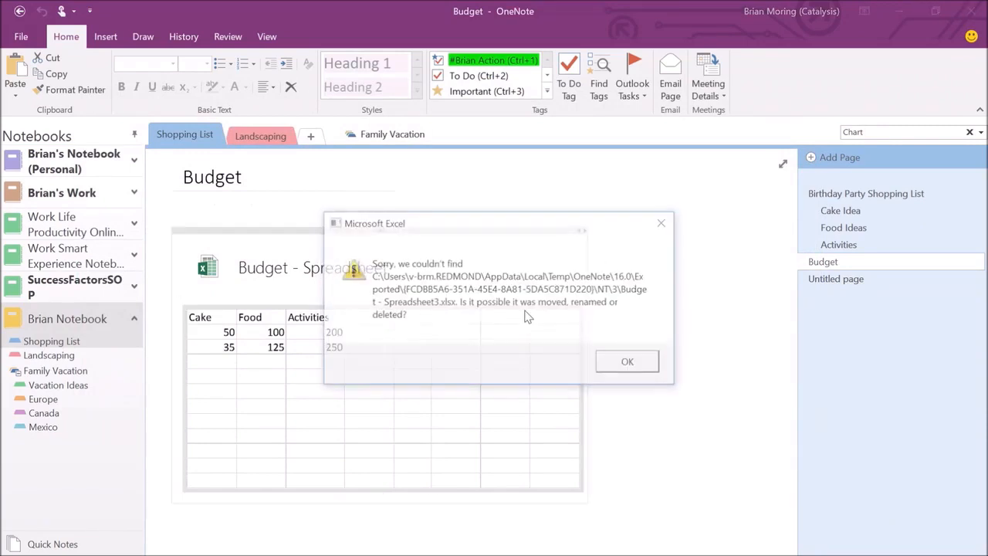
left_click(628, 362)
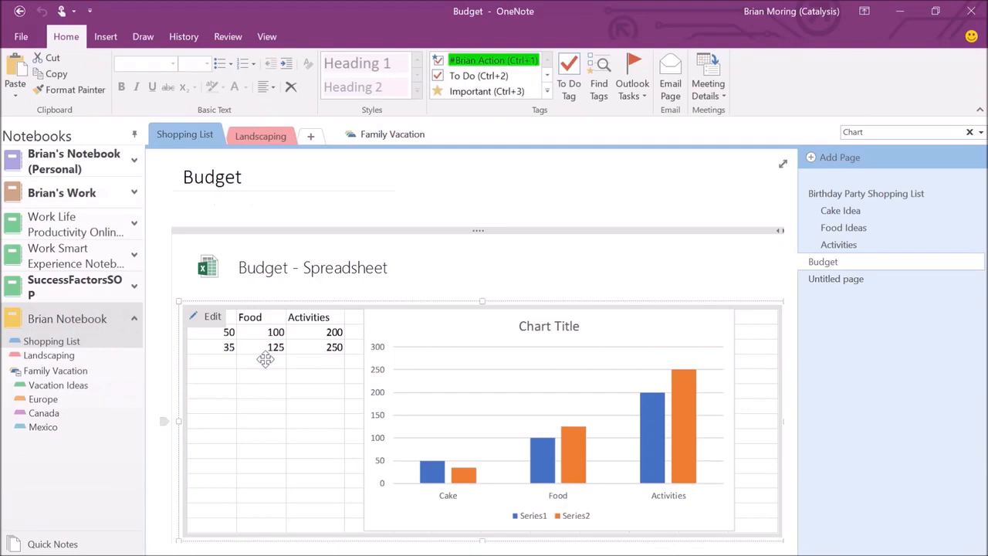
Set the embedded spreadsheet to display only Chart 1, hiding Sheet1 and everything else.
right_click(305, 270)
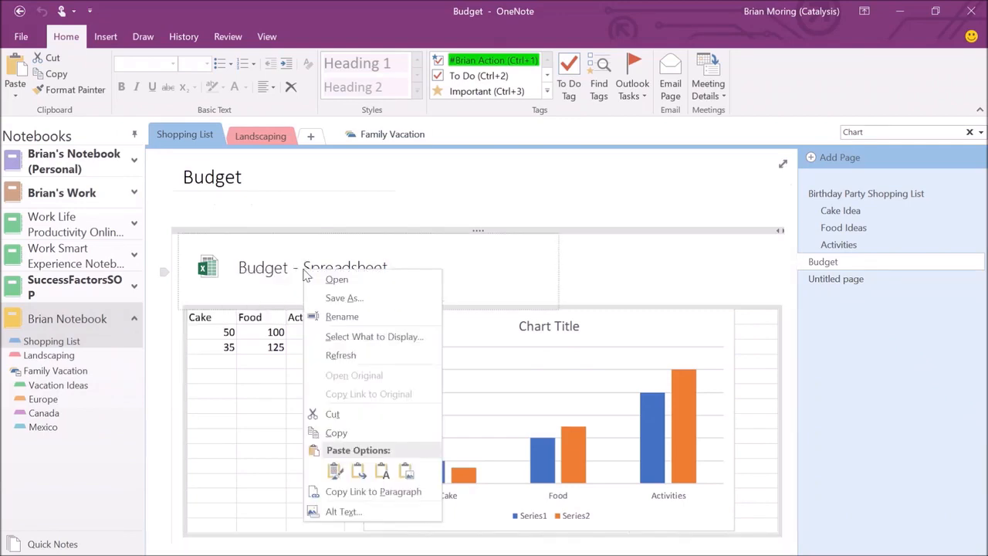
left_click(342, 340)
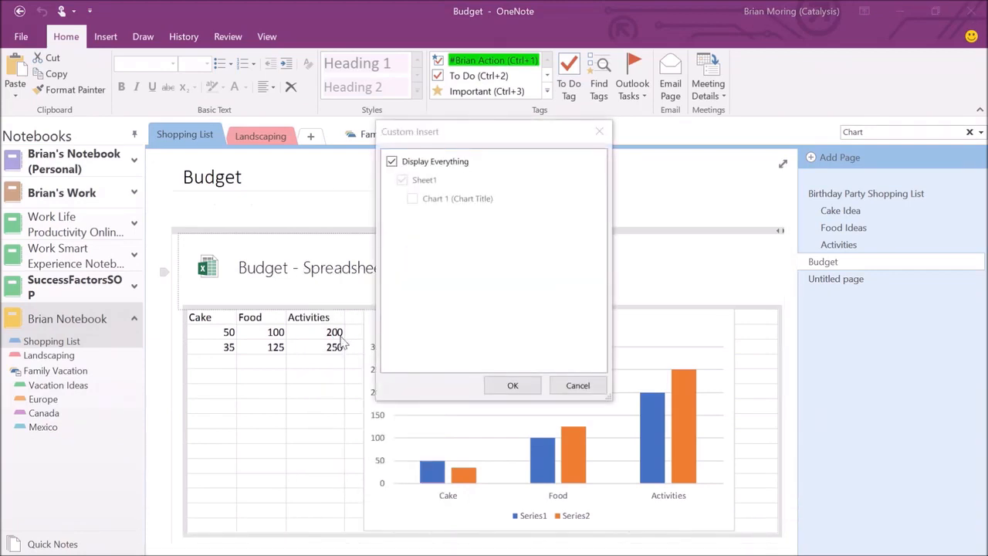
left_click(392, 162)
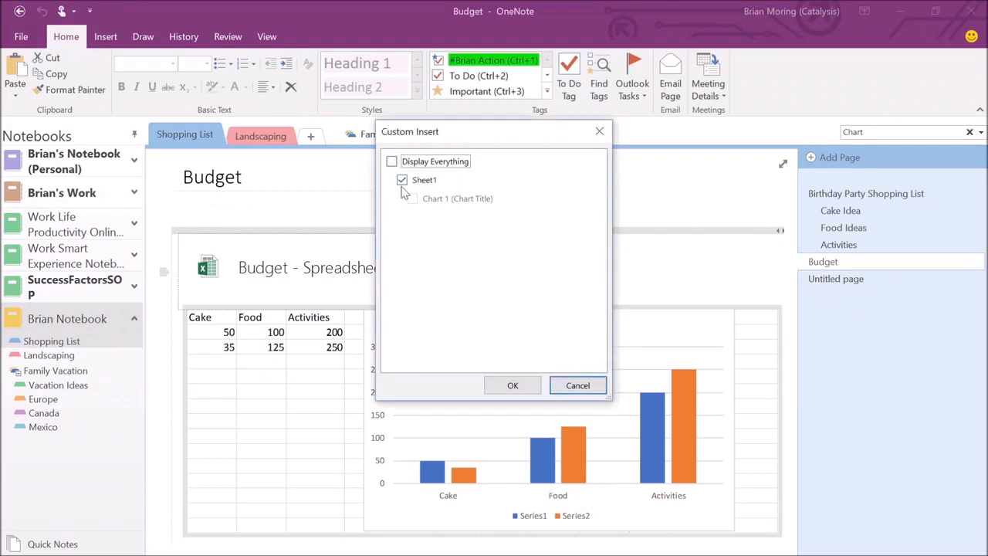
left_click(402, 180)
left_click(412, 199)
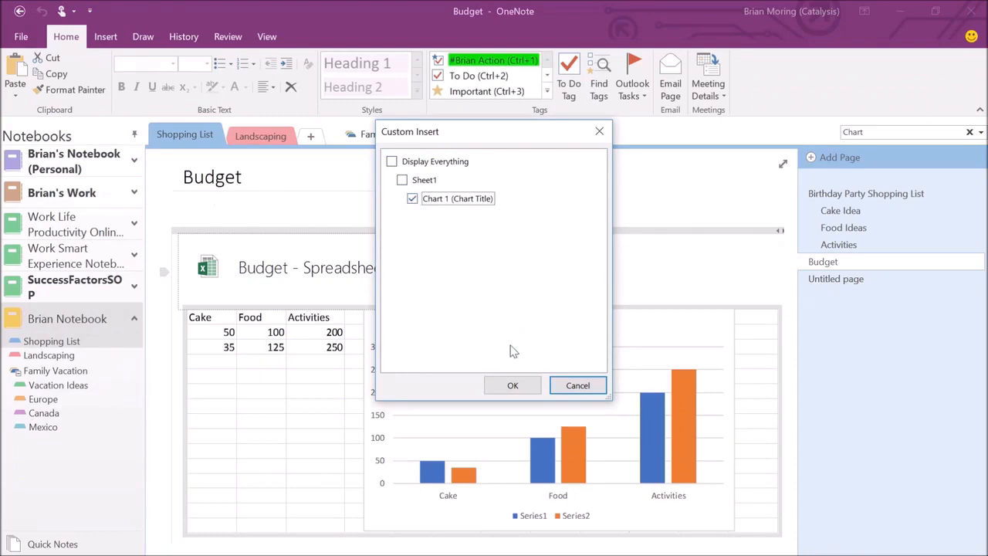
left_click(513, 386)
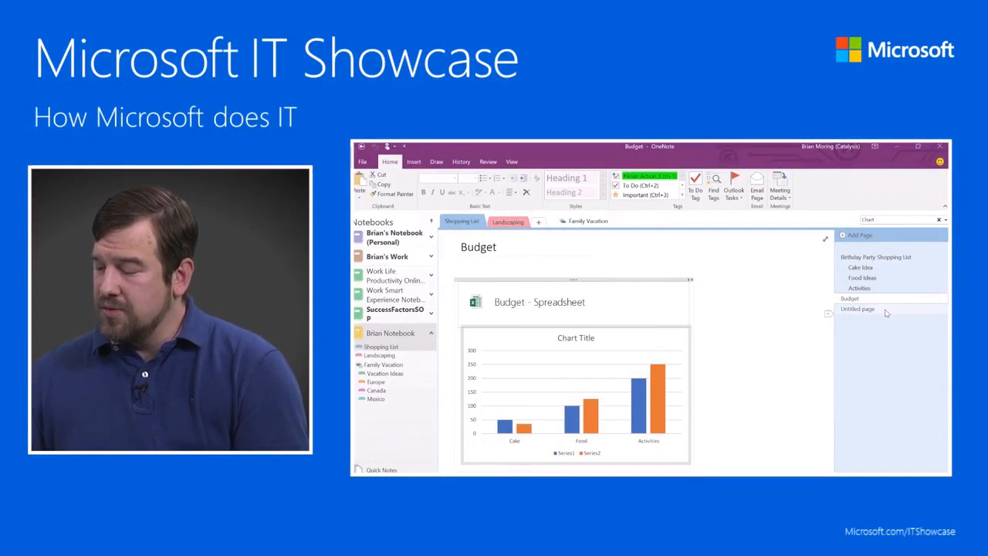
Switch from the Budget page to the blank Untitled page in the page list.
left_click(851, 309)
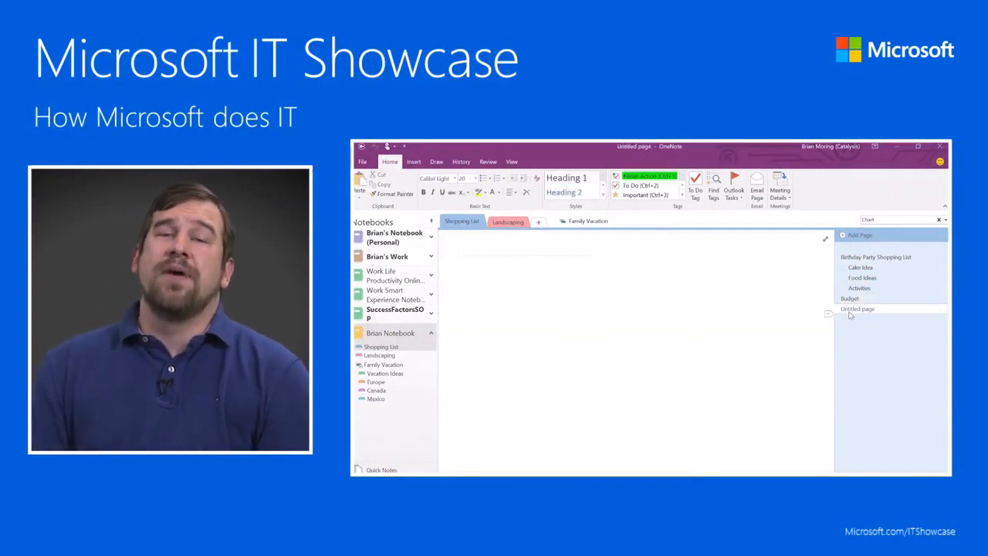
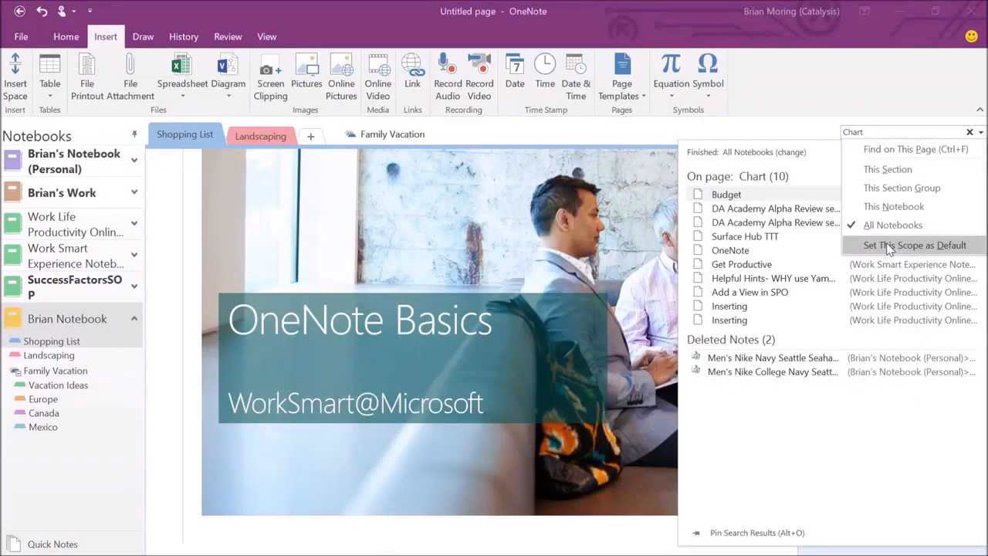
Limit the search to This Notebook, search for 'OneNot', then close the results.
left_click(892, 206)
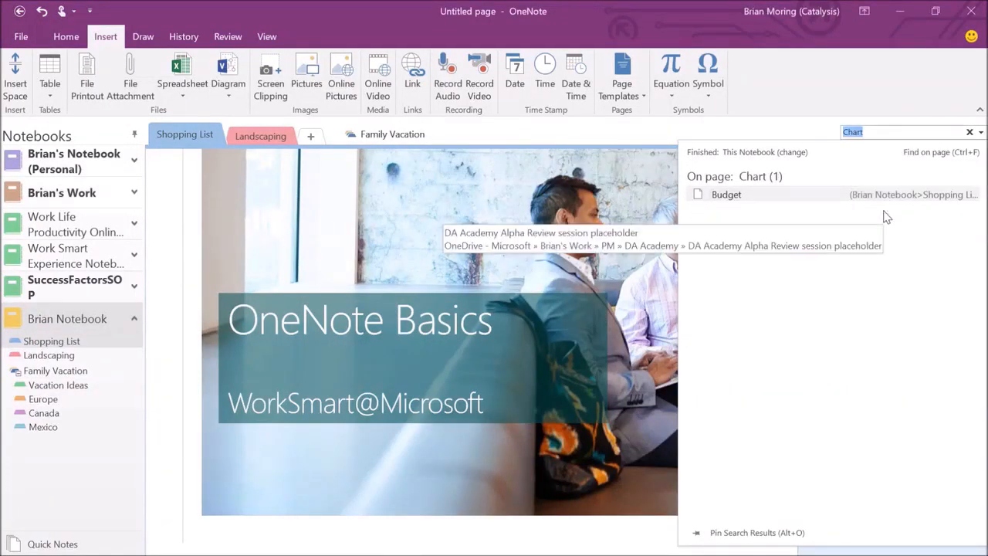
type("On")
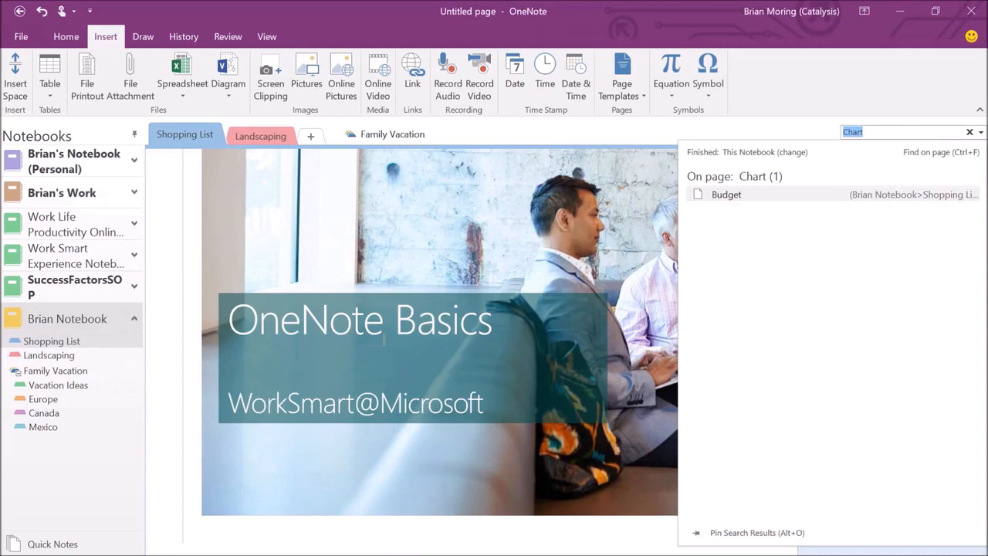
type("eNot")
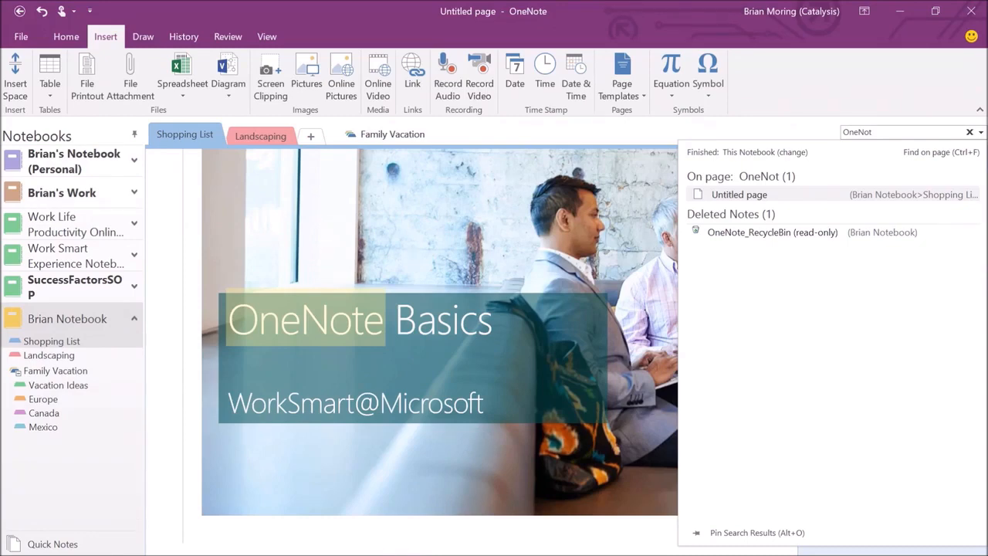
left_click(970, 132)
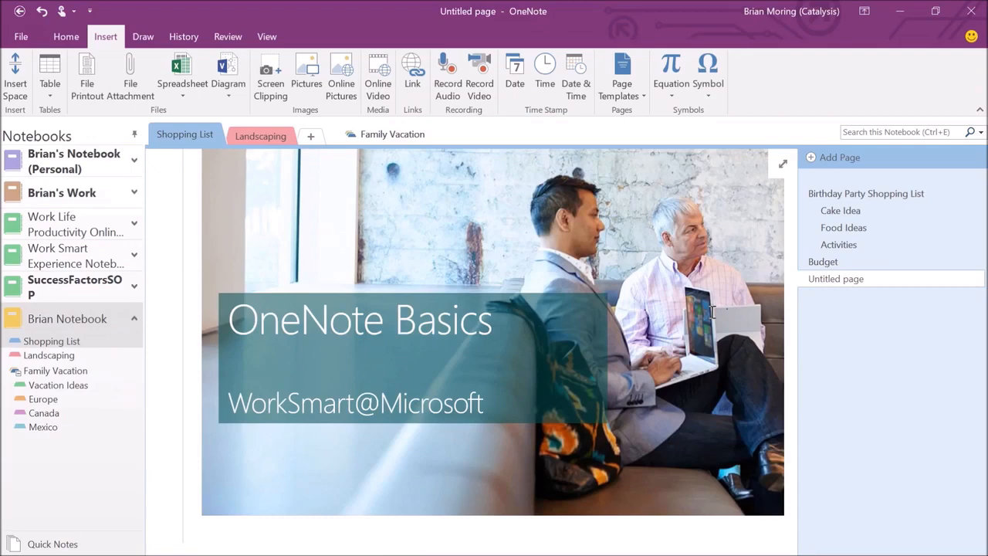
With the red pen, circle 'OneNote Basics' and 'WorkSmart@Microsoft' and add a cross and an arrow.
left_click(144, 38)
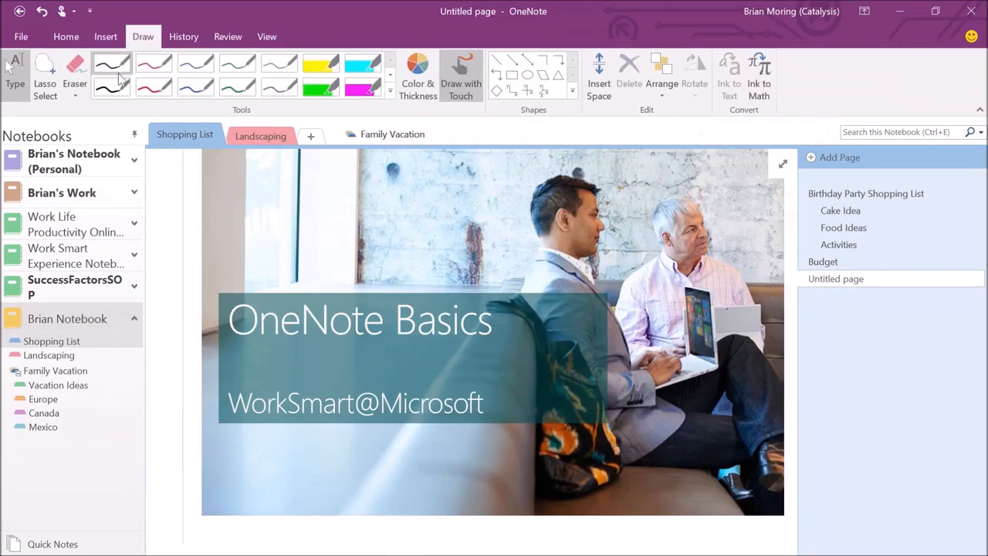
left_click(155, 89)
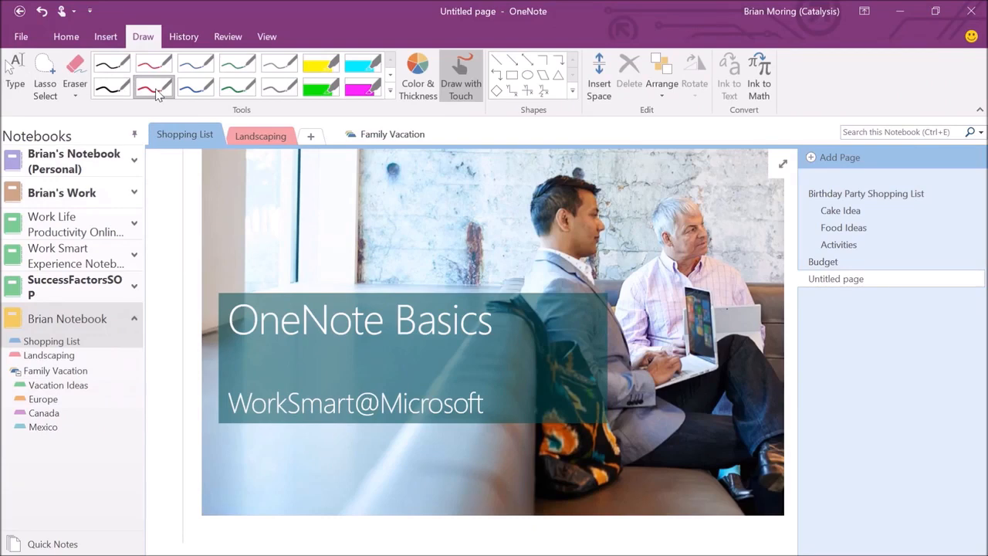
mouse_move(398, 258)
left_mouse_down()
mouse_move(255, 264)
mouse_move(407, 409)
mouse_move(466, 251)
mouse_move(321, 255)
left_mouse_up()
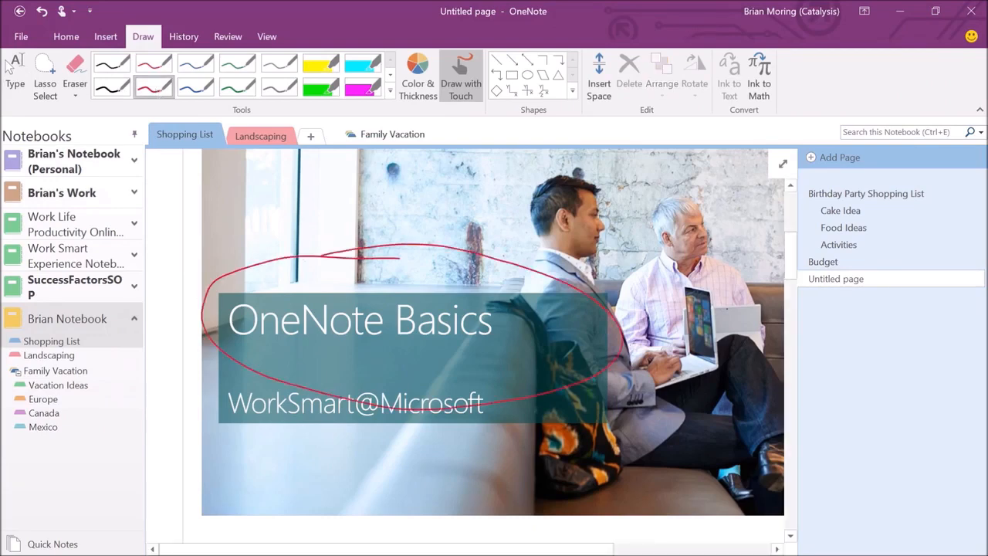
left_click_drag(544, 293, 544, 342)
left_click_drag(509, 314, 567, 312)
mouse_move(407, 356)
left_mouse_down()
mouse_move(202, 388)
mouse_move(555, 395)
mouse_move(330, 346)
left_mouse_up()
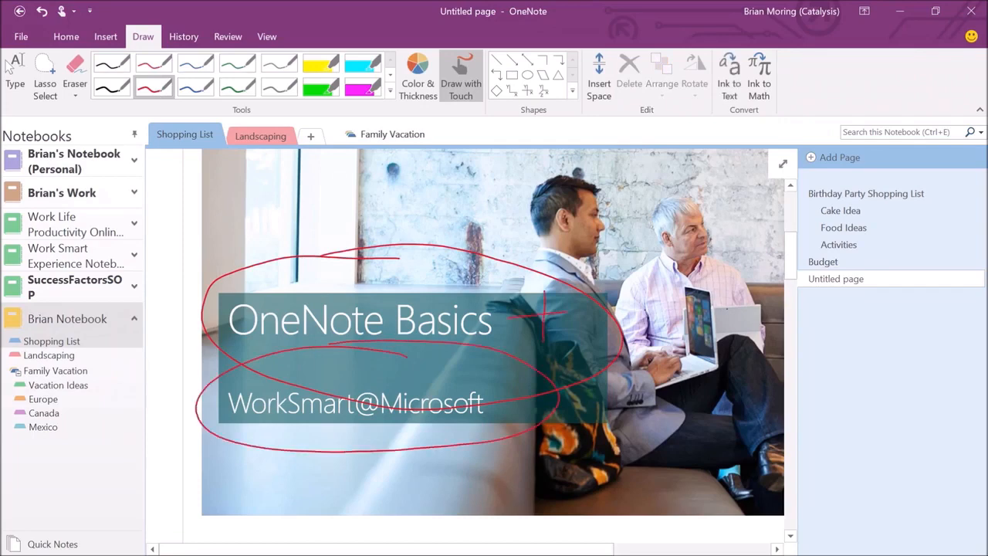
mouse_move(558, 398)
left_mouse_down()
mouse_move(659, 454)
mouse_move(692, 445)
mouse_move(666, 474)
left_mouse_up()
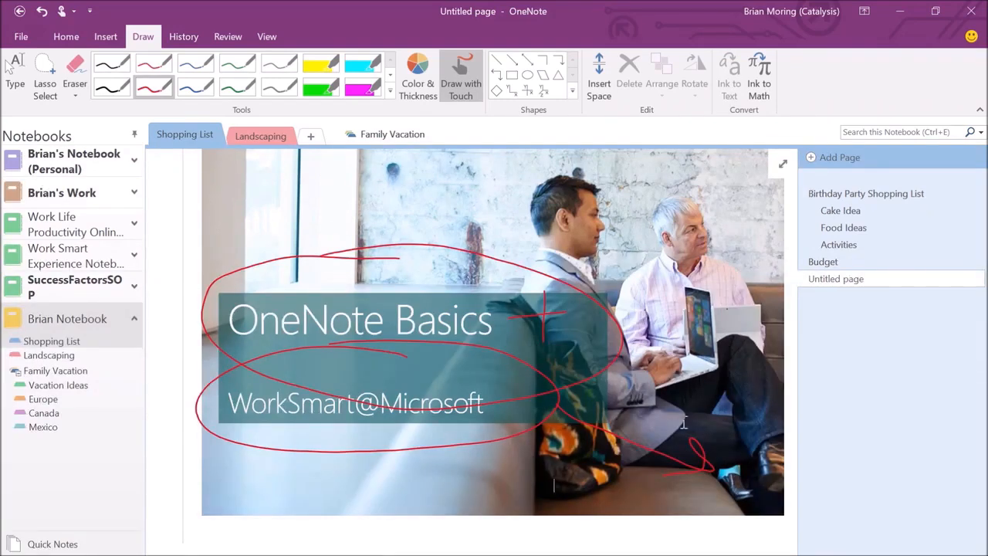
key("Escape")
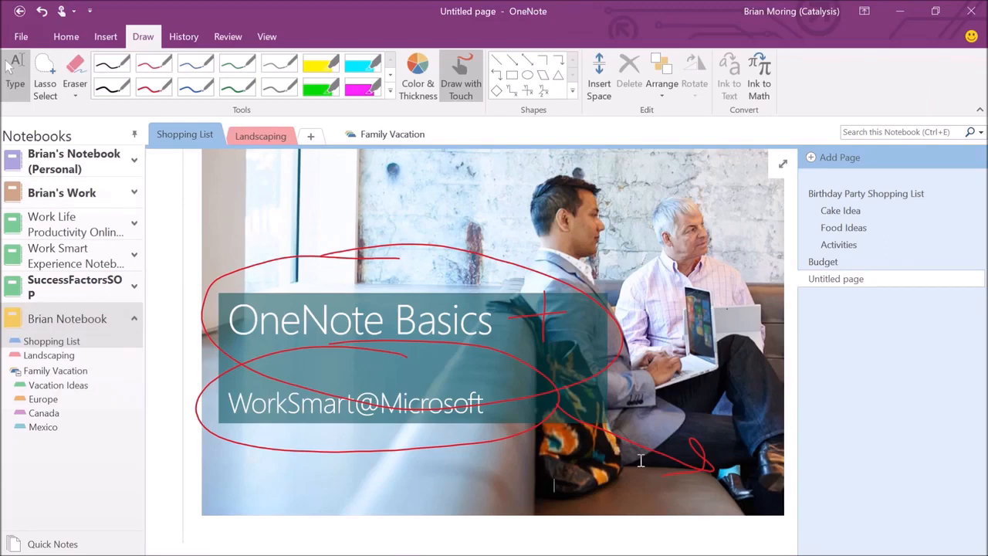
scroll(641, 460, "down", 3)
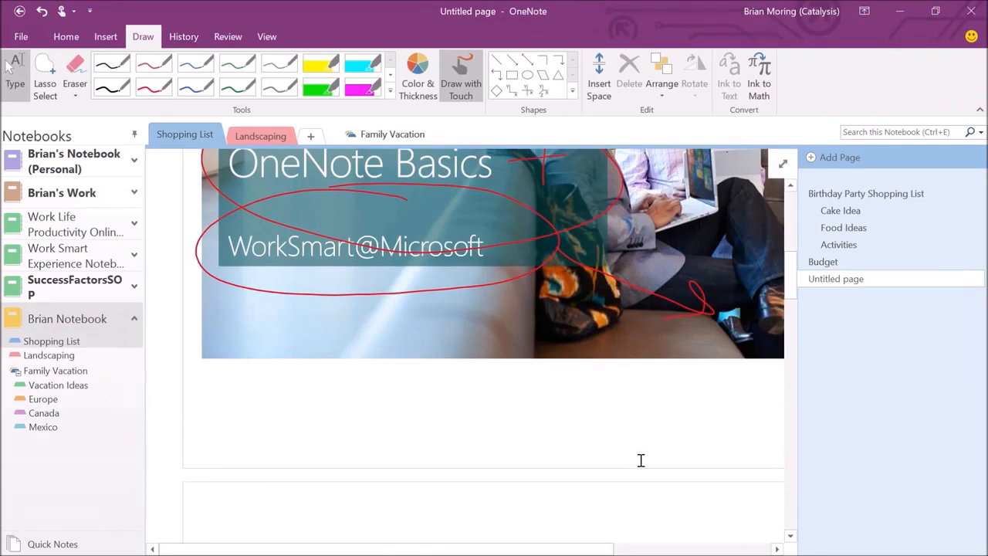
Add a second blank Untitled page to the Shopping List section and open it.
left_click(839, 159)
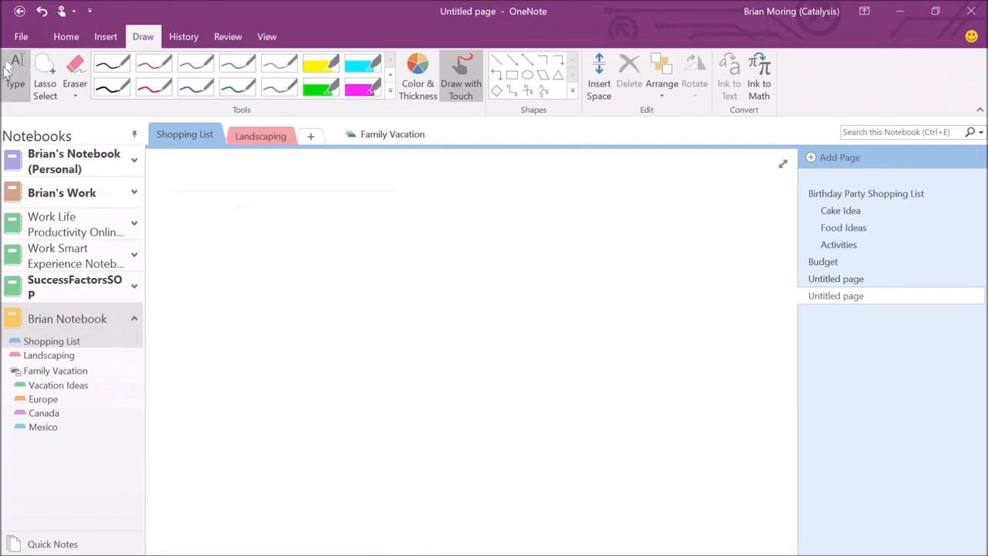
Type three separate notes: 'I can type here', 'Over here' and 'Down here'.
left_click(5, 66)
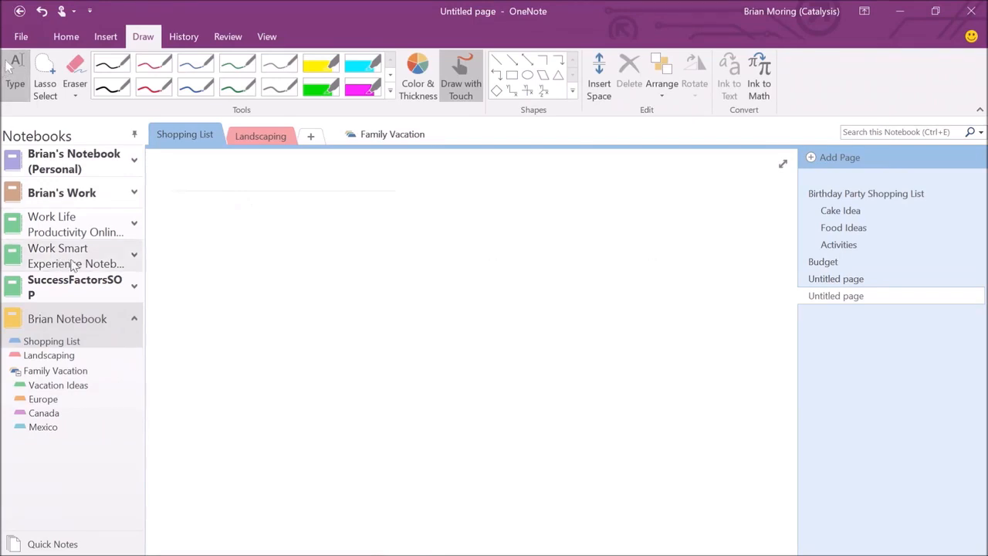
type("I")
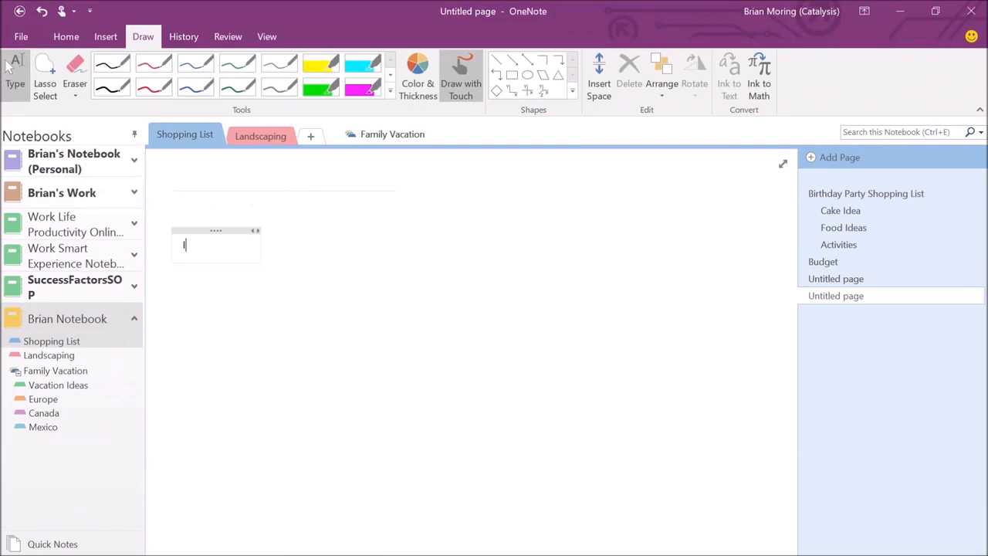
type(" can type here")
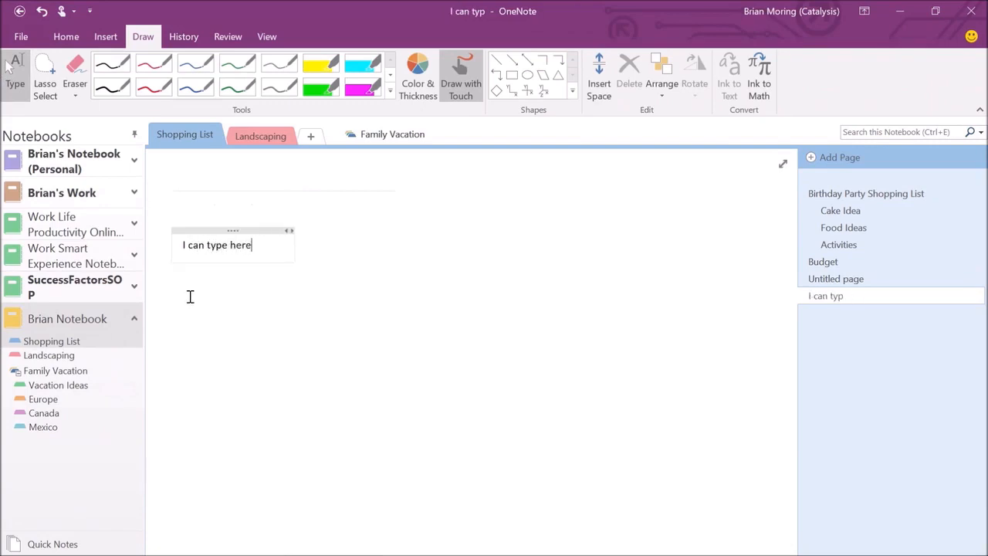
left_click(735, 266)
left_click(703, 263)
type("Over here")
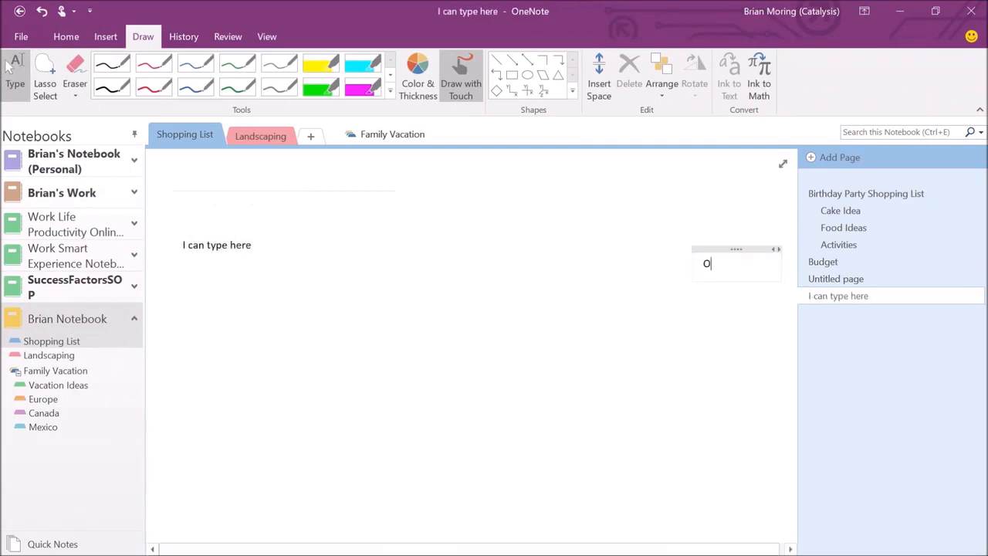
left_click(480, 467)
type("Down here")
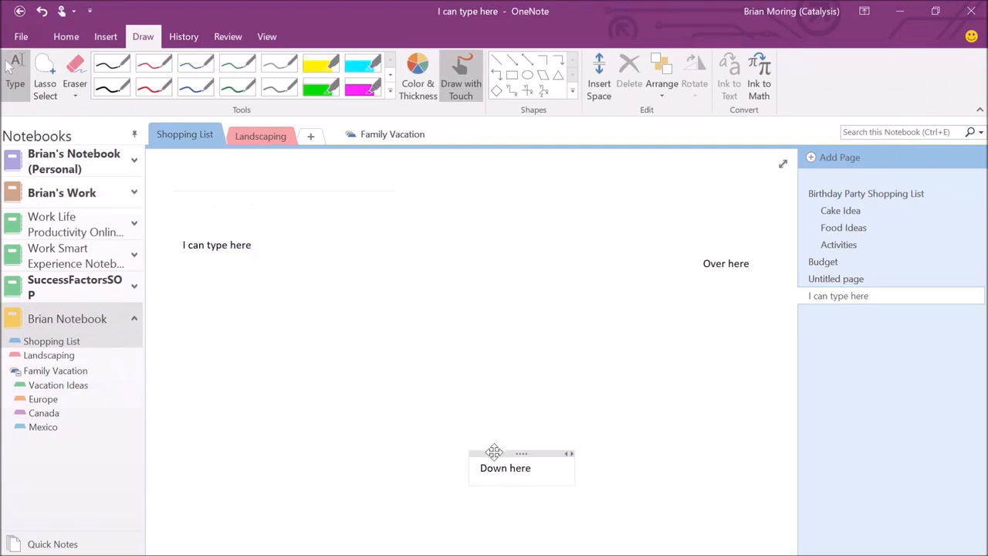
Move 'Over here' left of centre, mid-page, between the other notes, then pick the red pen.
left_click_drag(491, 452, 286, 322)
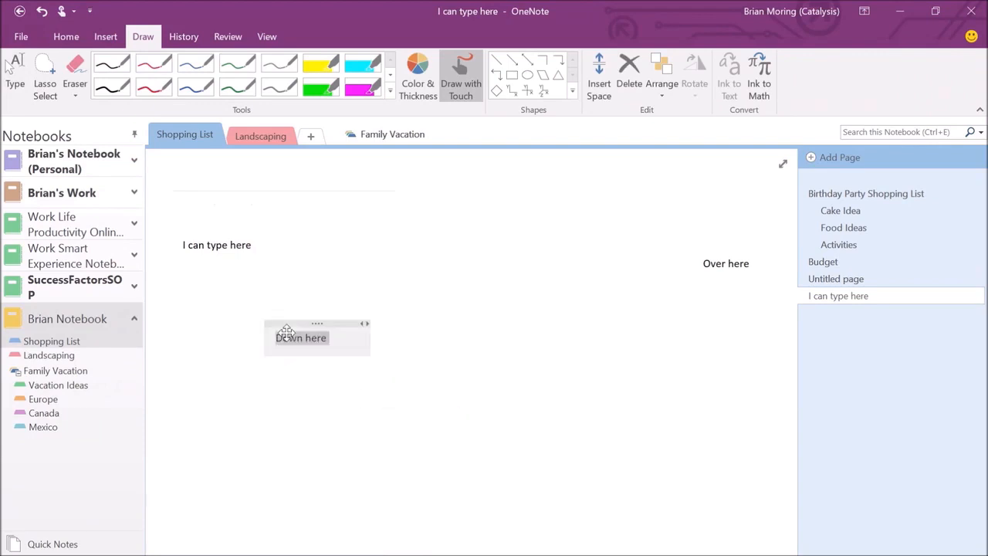
left_click_drag(724, 249, 325, 268)
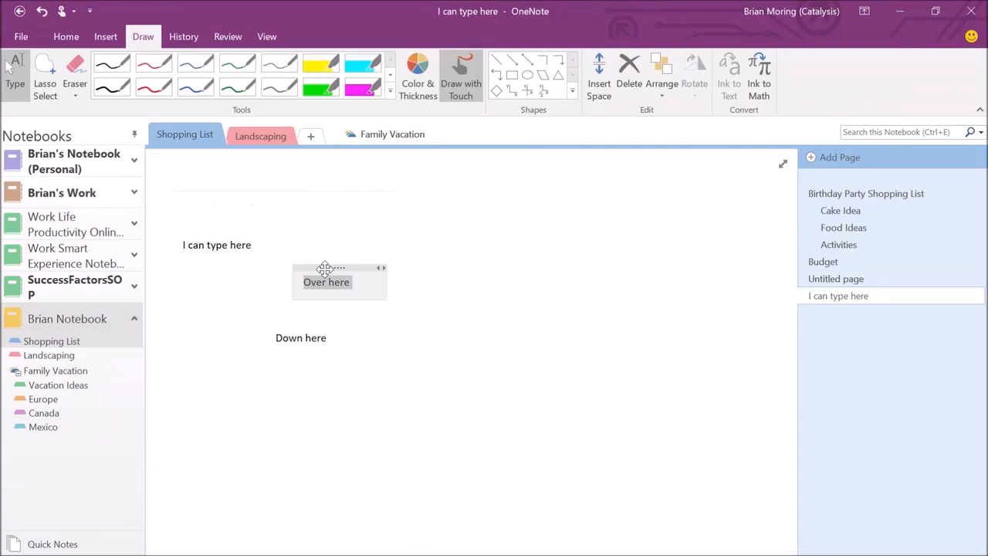
left_click(160, 347)
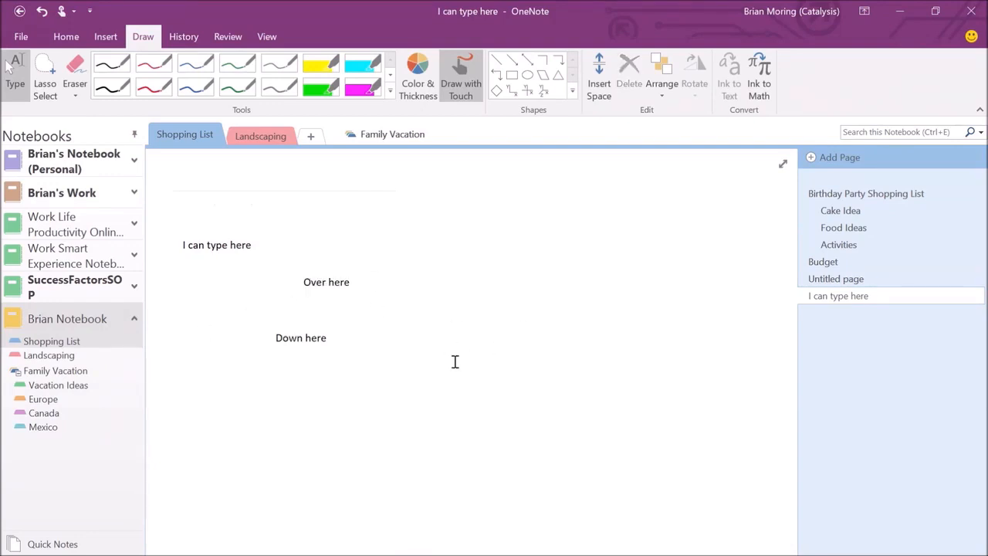
left_click(153, 87)
Handwrite 'Hello' in red ink below the 'Down here' note, then return to typing mode.
left_click_drag(406, 376, 403, 441)
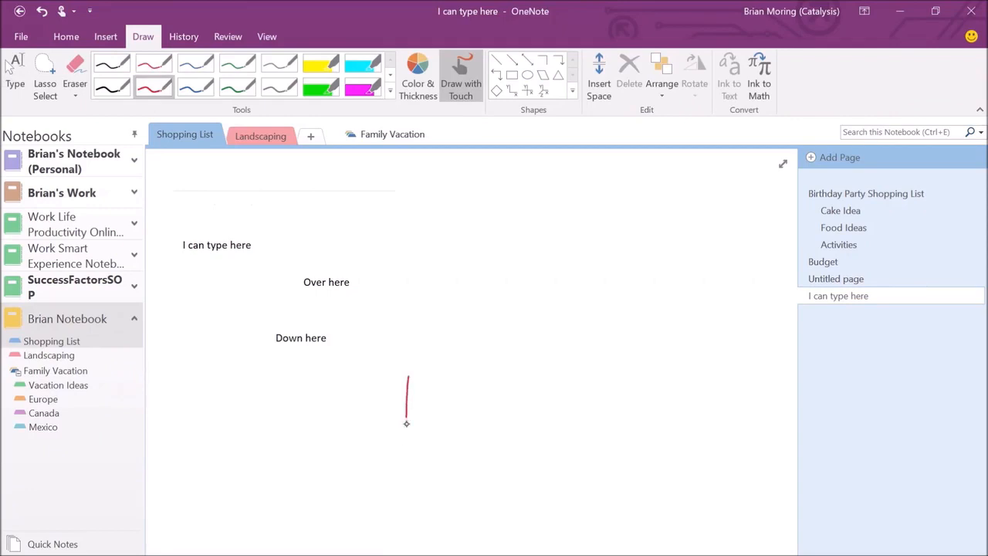
left_click_drag(444, 368, 432, 445)
mouse_move(407, 413)
left_mouse_down()
mouse_move(461, 401)
mouse_move(504, 415)
left_mouse_up()
left_click_drag(527, 348, 526, 408)
left_click_drag(554, 344, 555, 409)
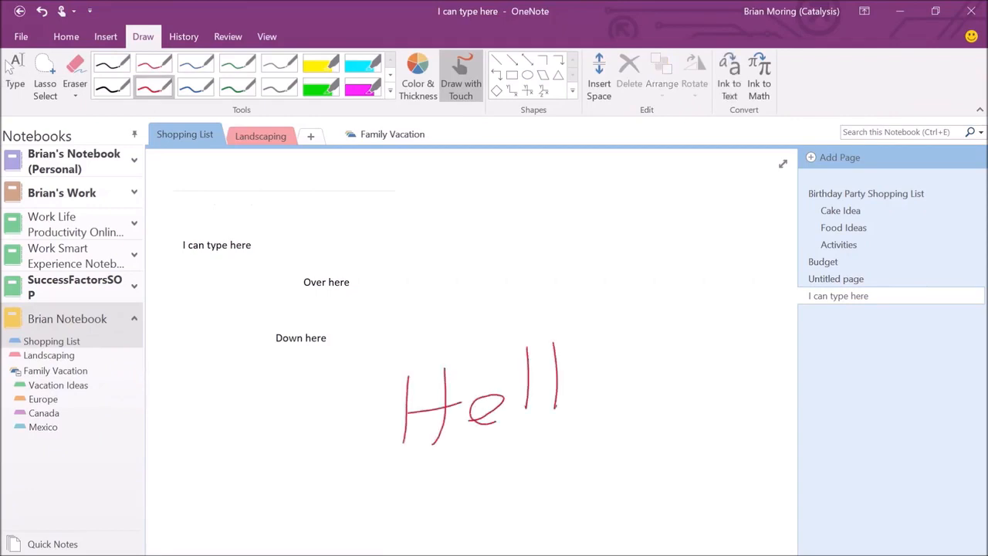
left_click_drag(595, 359, 596, 362)
left_click(15, 73)
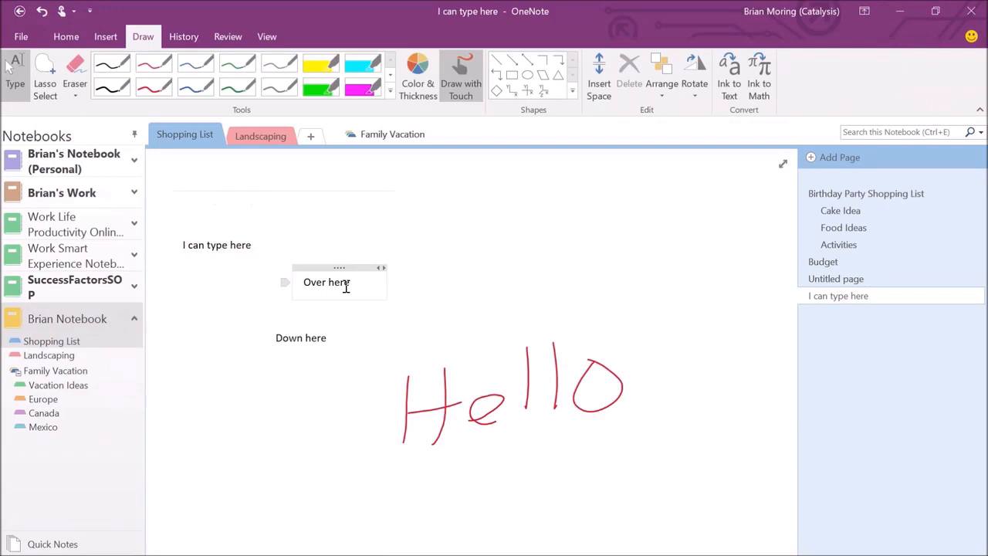
Insert space below 'I can type here', pushing 'Over here', 'Down here' and 'Hello' lower.
left_click(106, 37)
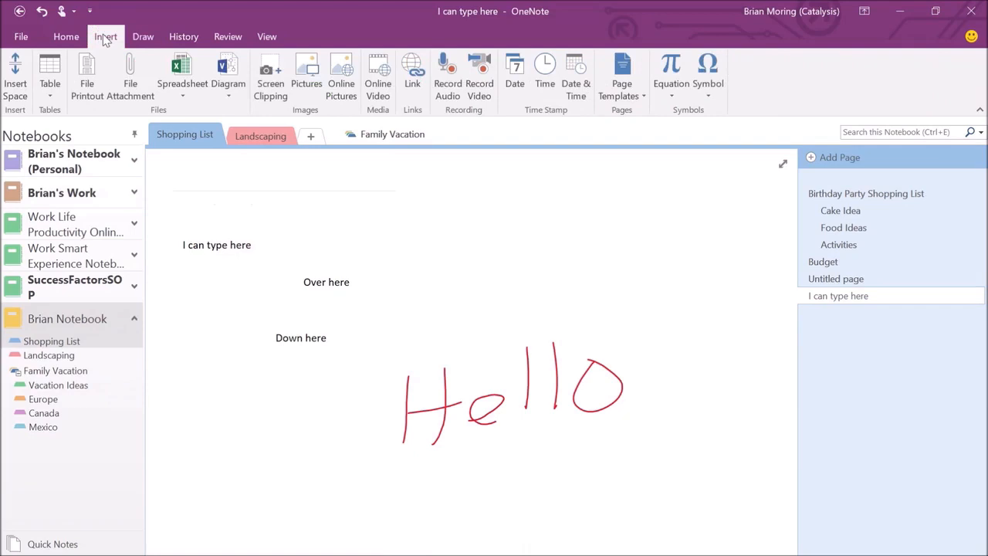
left_click(10, 87)
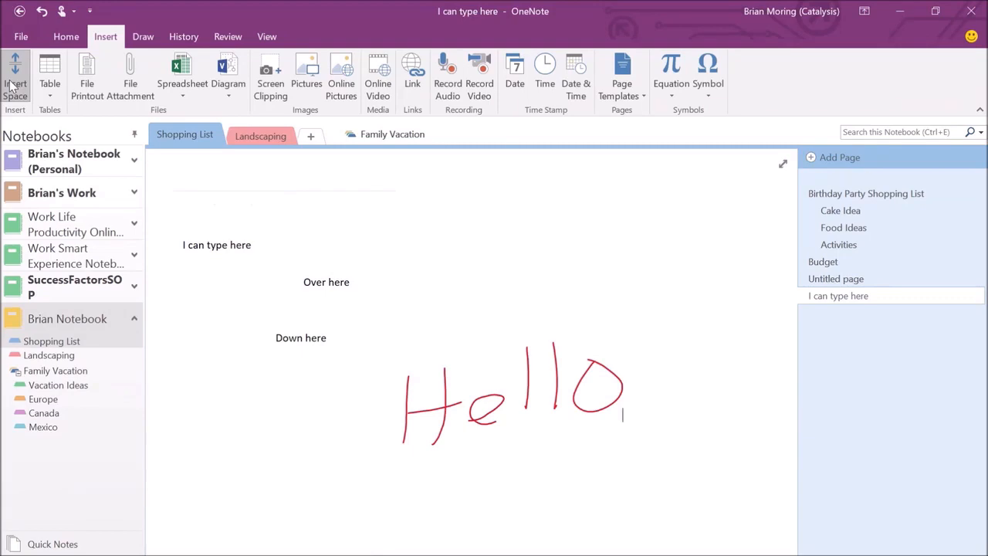
left_click(10, 87)
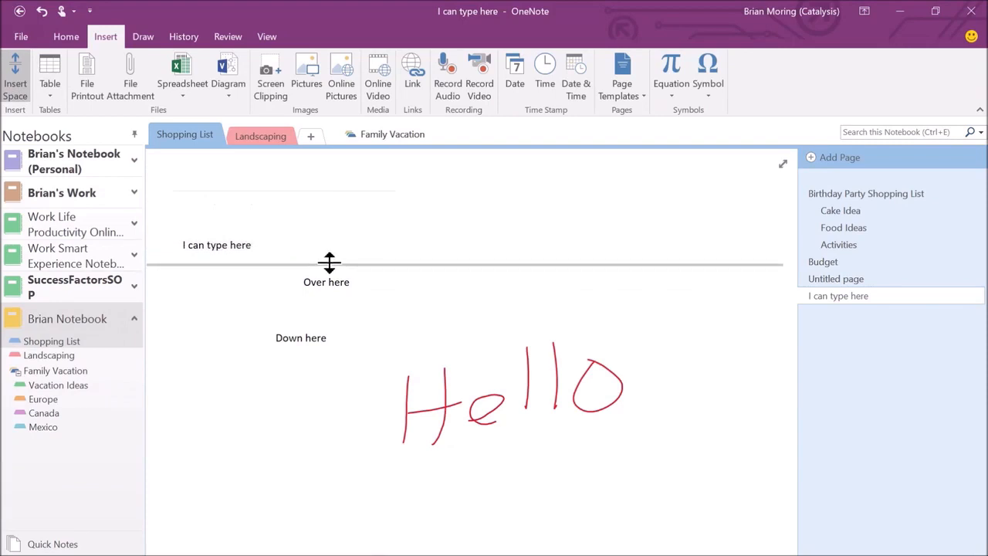
left_click_drag(329, 263, 327, 409)
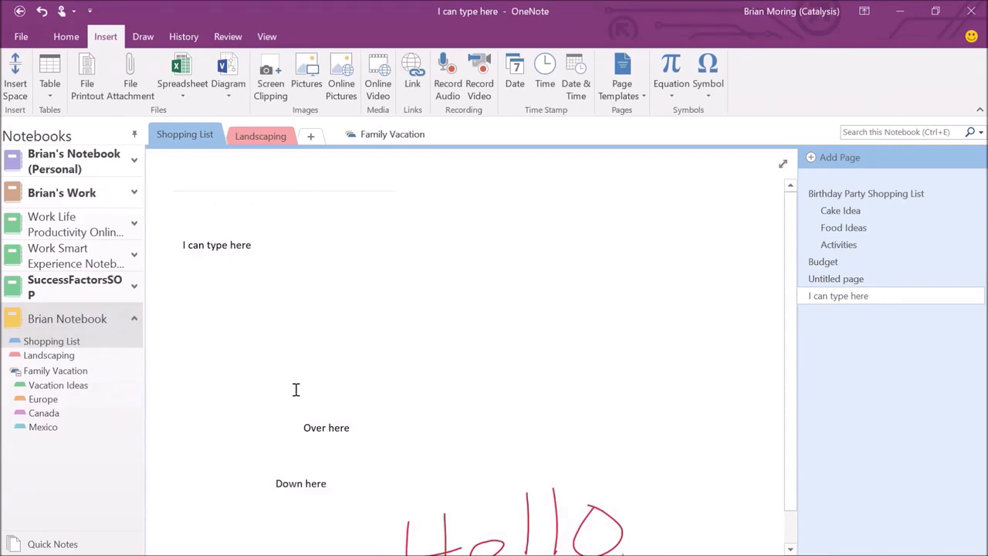
scroll(296, 390, "down", 1)
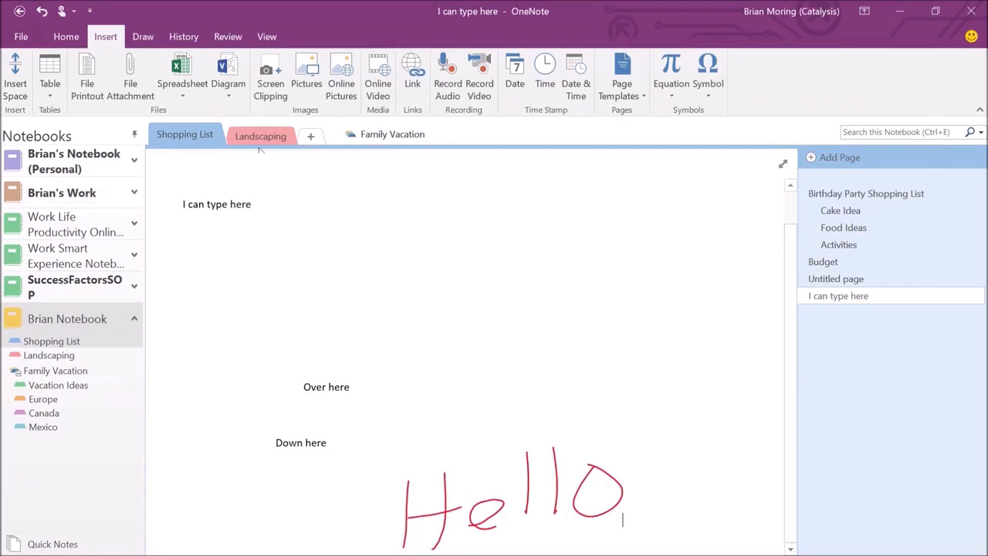
left_click(158, 43)
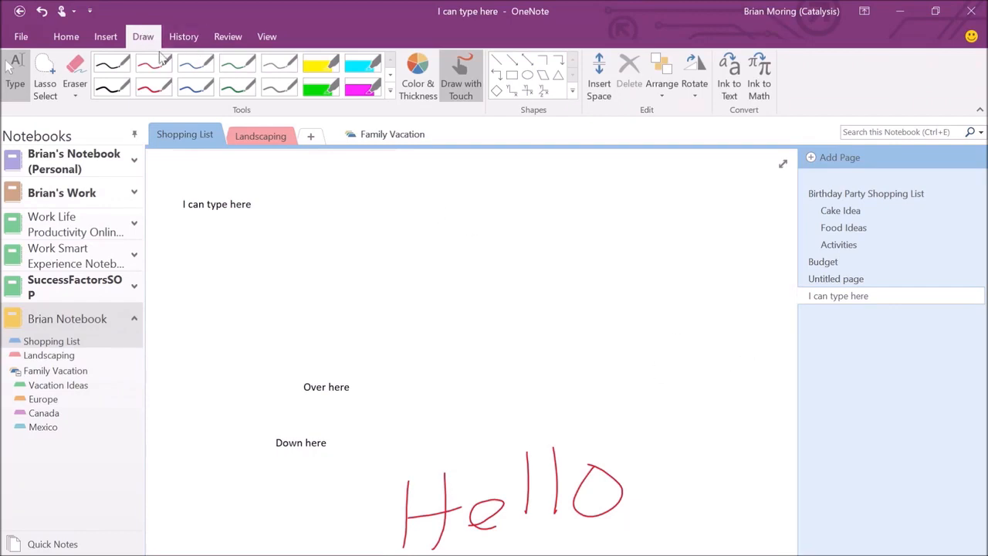
left_click(729, 74)
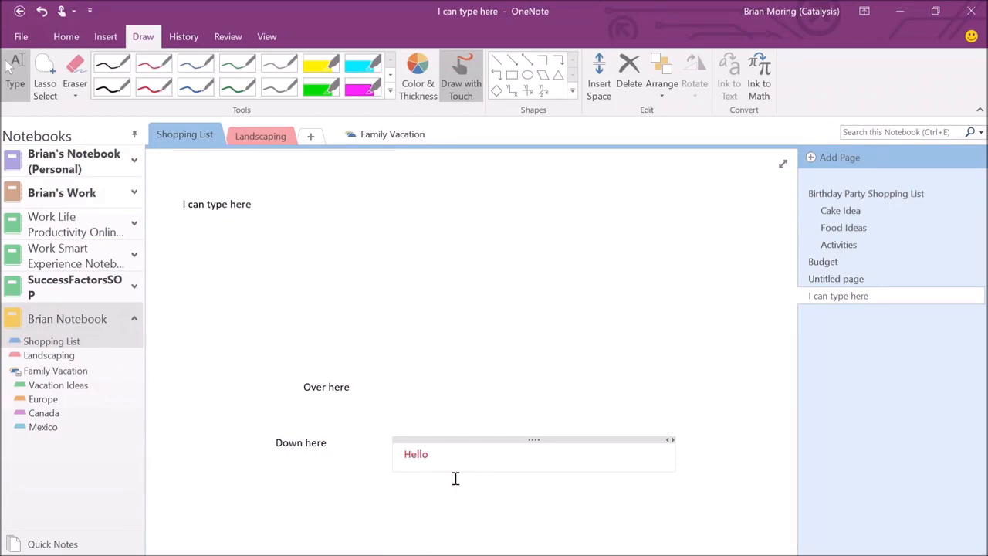
left_click(42, 11)
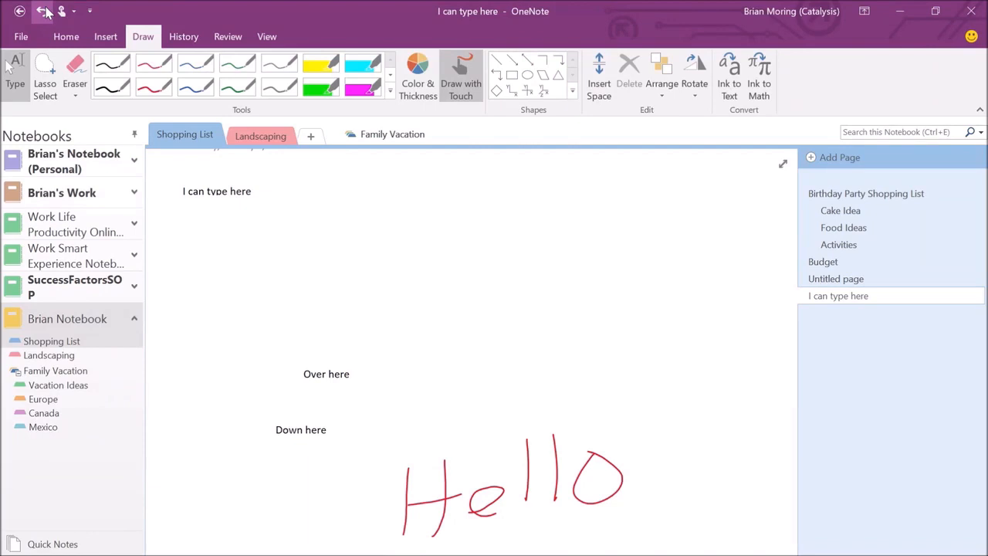
Search this notebook for 'Hello' to show the handwriting is found, then close the search.
left_click(854, 132)
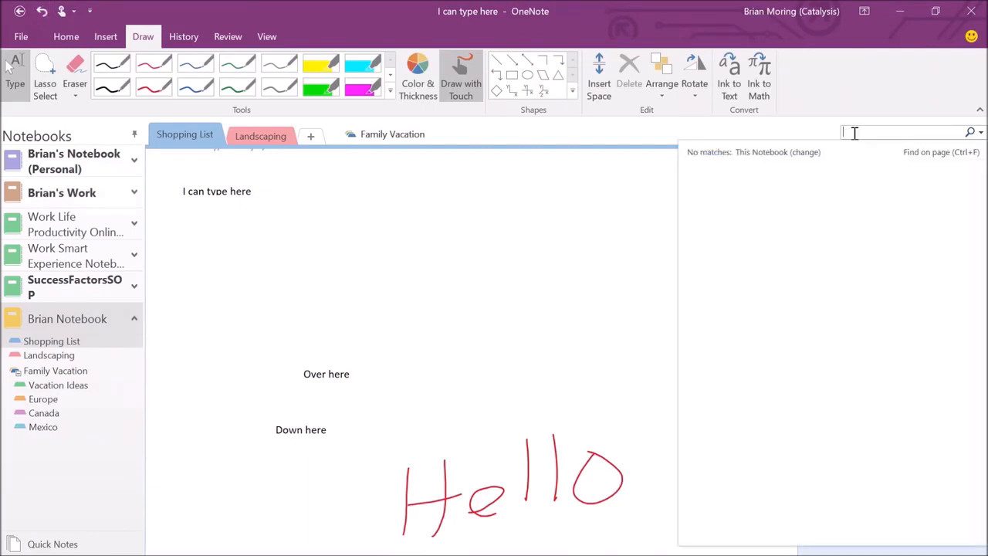
type("Hello")
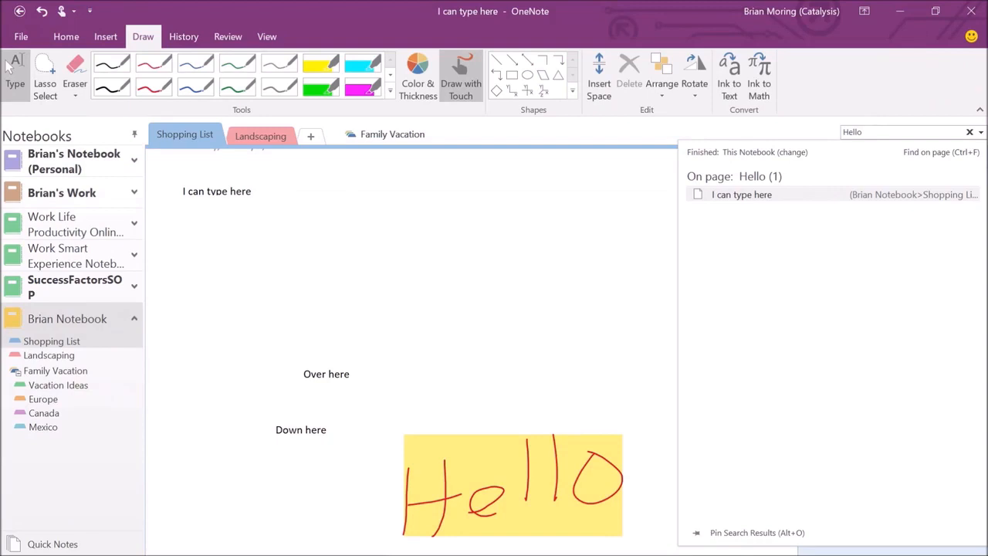
left_click(971, 133)
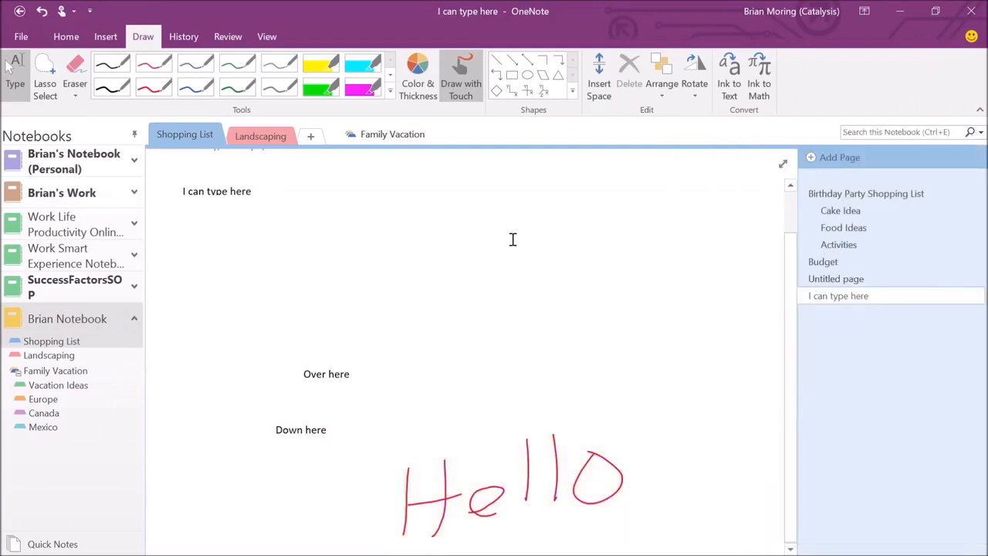
Switch to PowerPoint, advance one slide, and bring up the full-screen slide show.
key("alt+Tab")
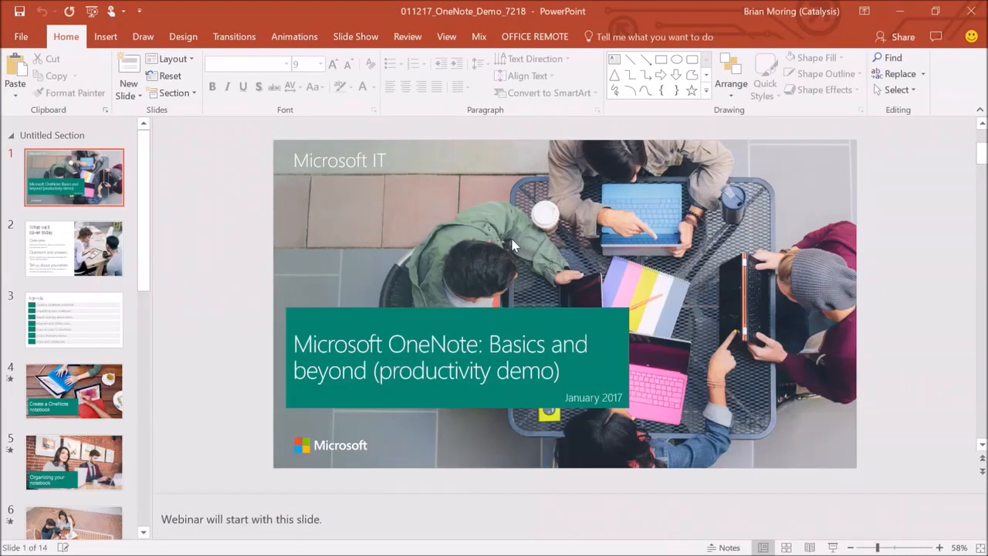
key("Page_Down")
key("alt+Tab")
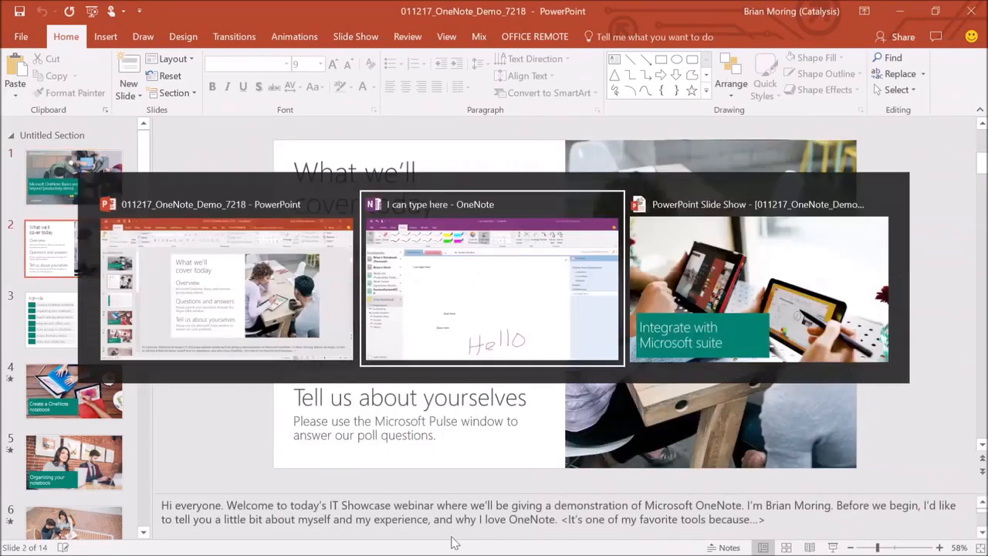
key("alt+Tab")
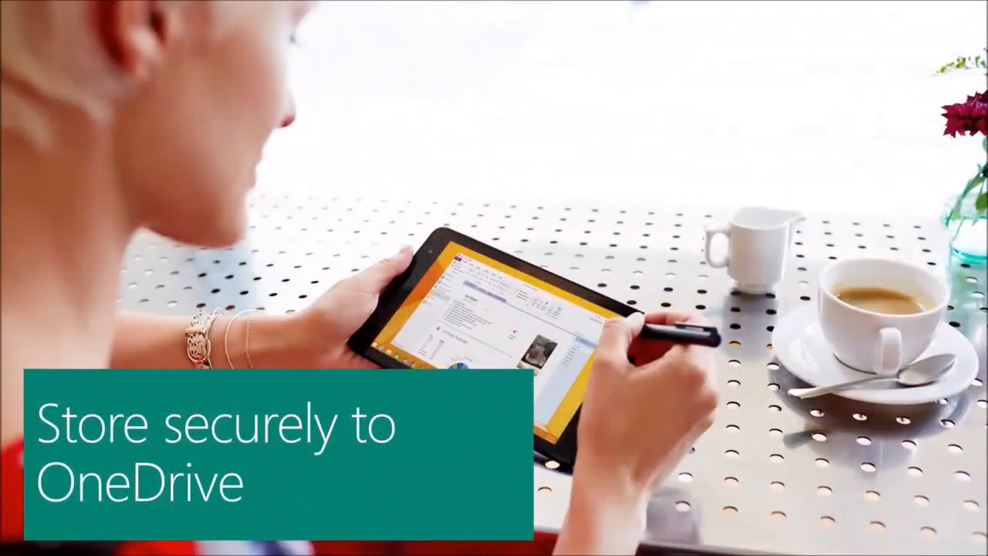
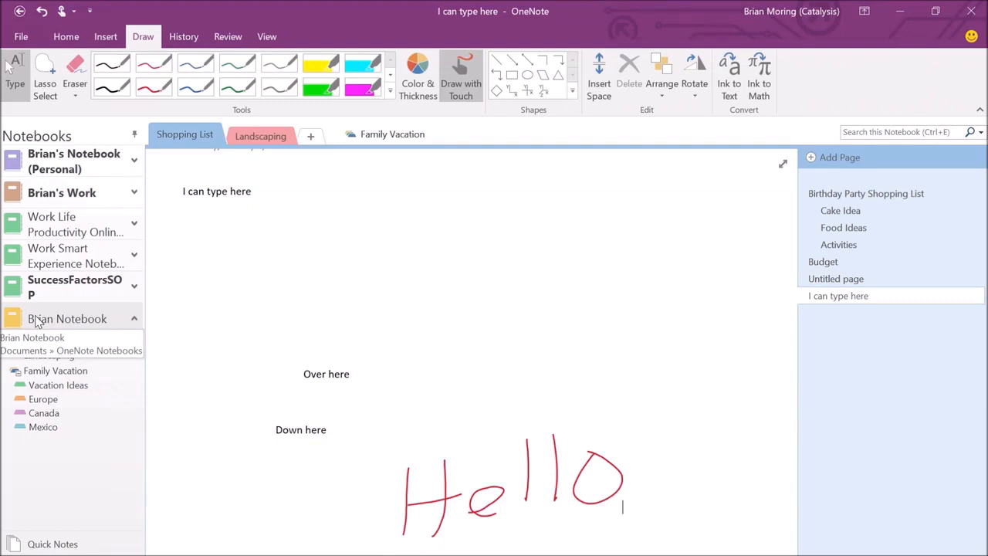
From Brian Notebook's Properties, choose Change Location to pick a new sync folder.
right_click(36, 322)
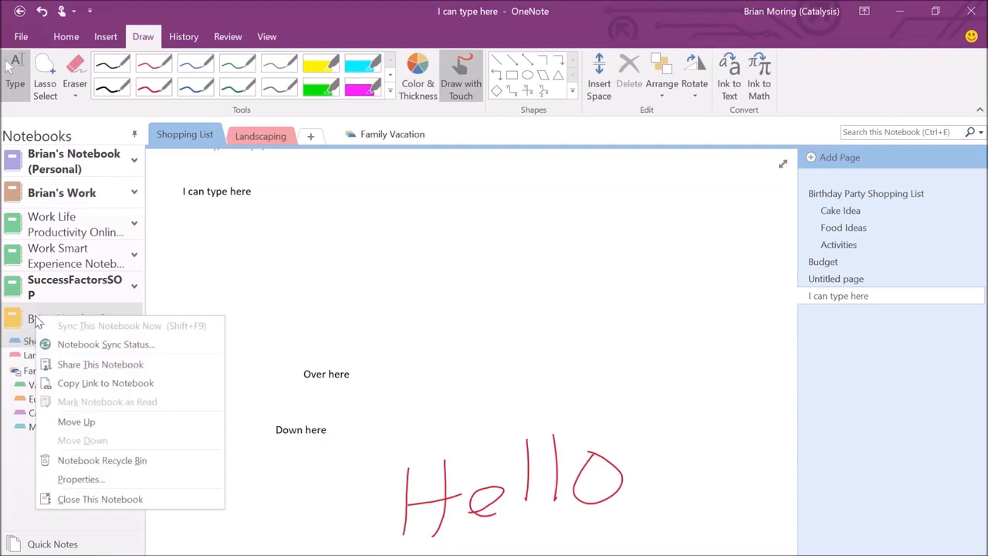
left_click(91, 479)
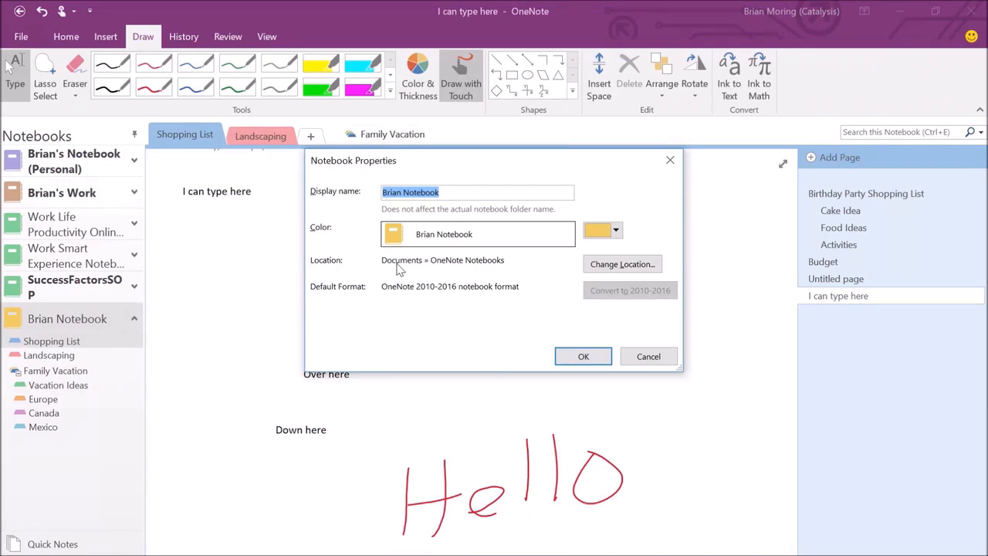
left_click(620, 265)
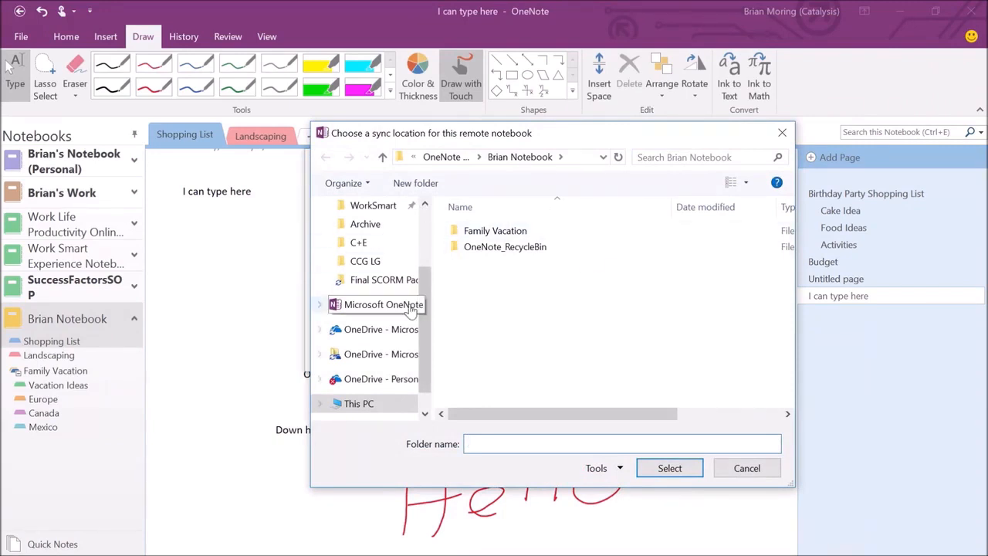
Select OneDrive - Personal as Brian Notebook's new sync location and confirm it.
scroll(429, 257, "up", 3)
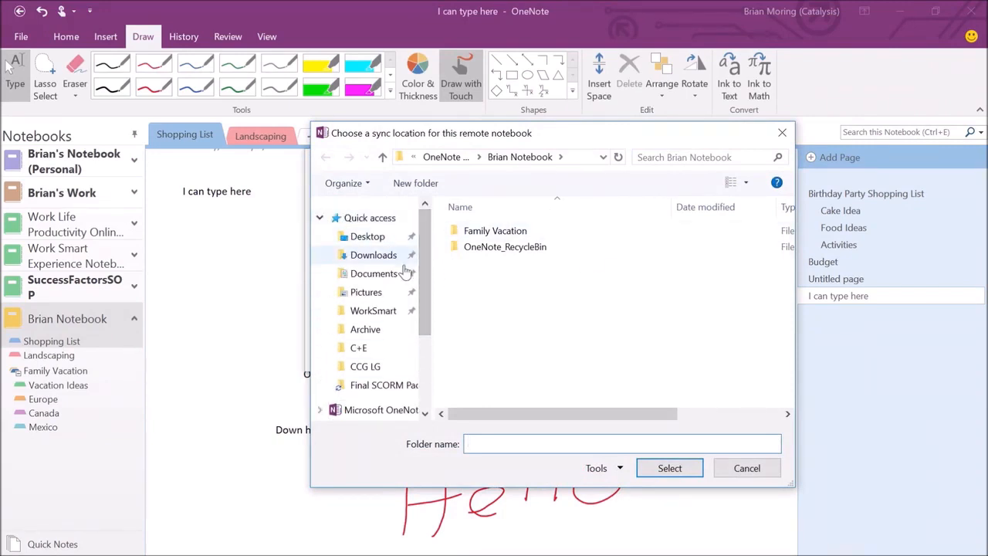
left_click_drag(423, 265, 421, 358)
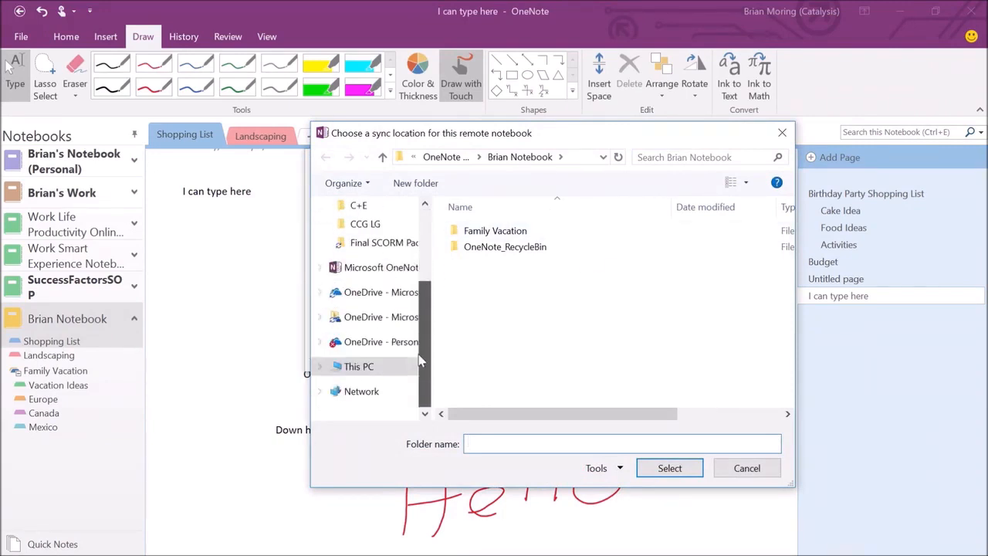
left_click(351, 345)
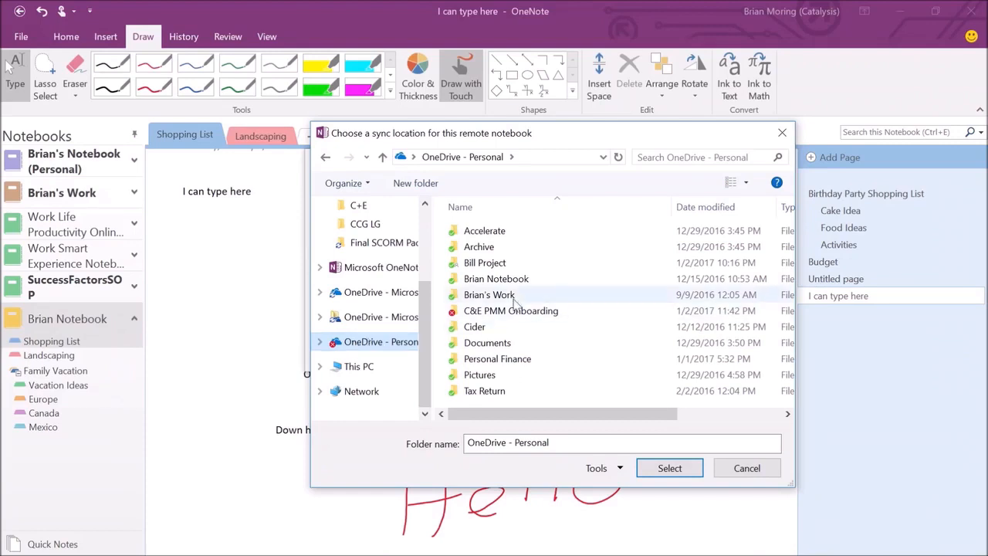
left_click(669, 469)
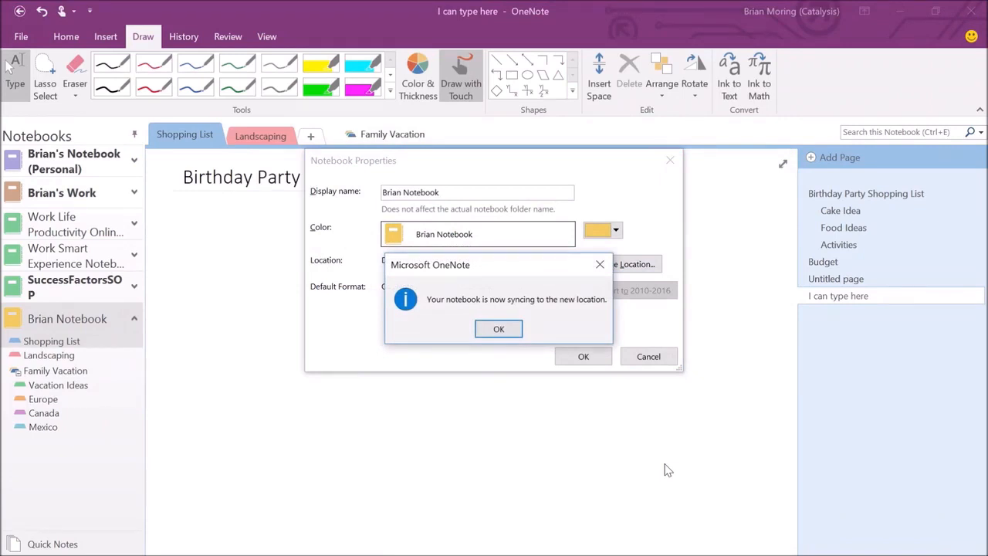
Dismiss the syncing notice and confirm Brian Notebook's Properties show OneDrive - Personal.
left_click(501, 331)
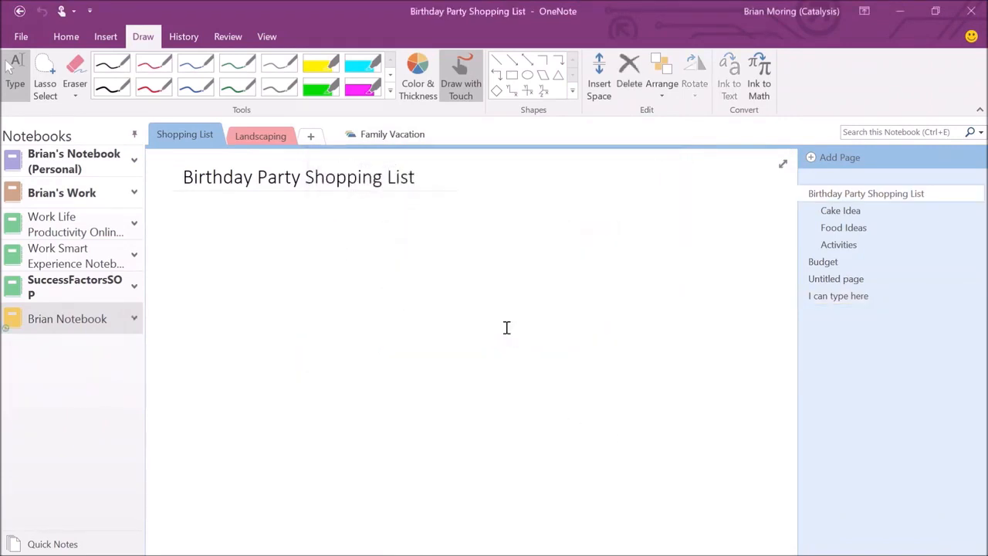
right_click(52, 323)
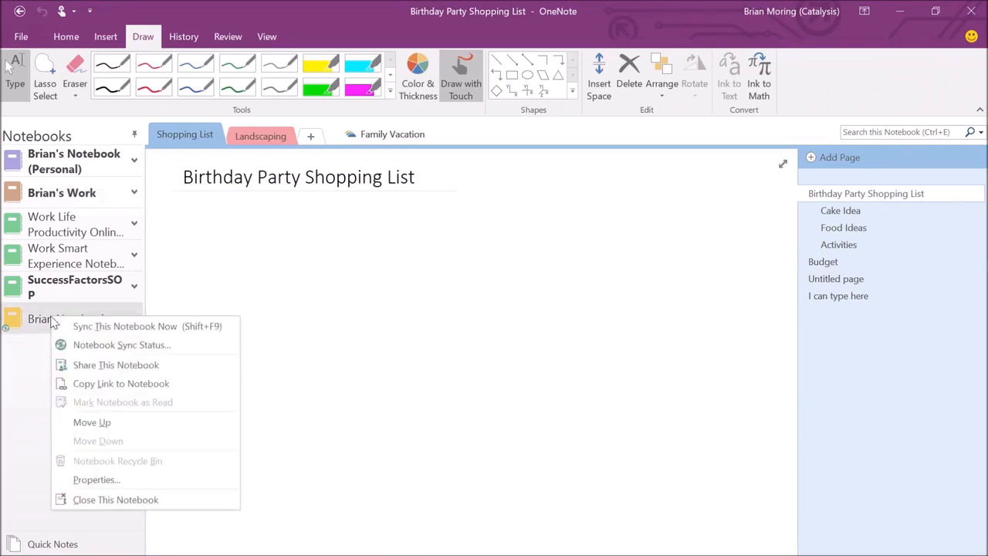
left_click(122, 479)
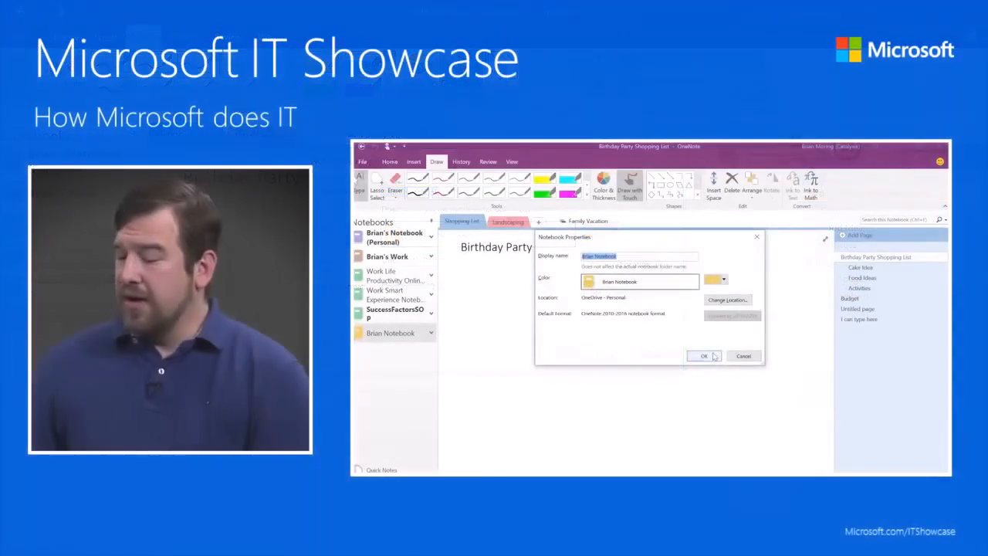
left_click(594, 355)
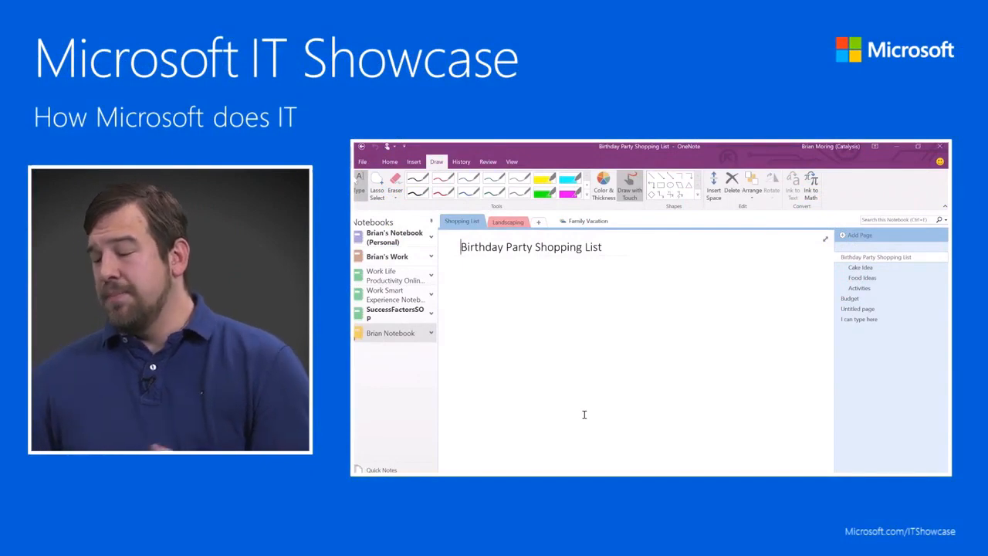
key("alt+Tab")
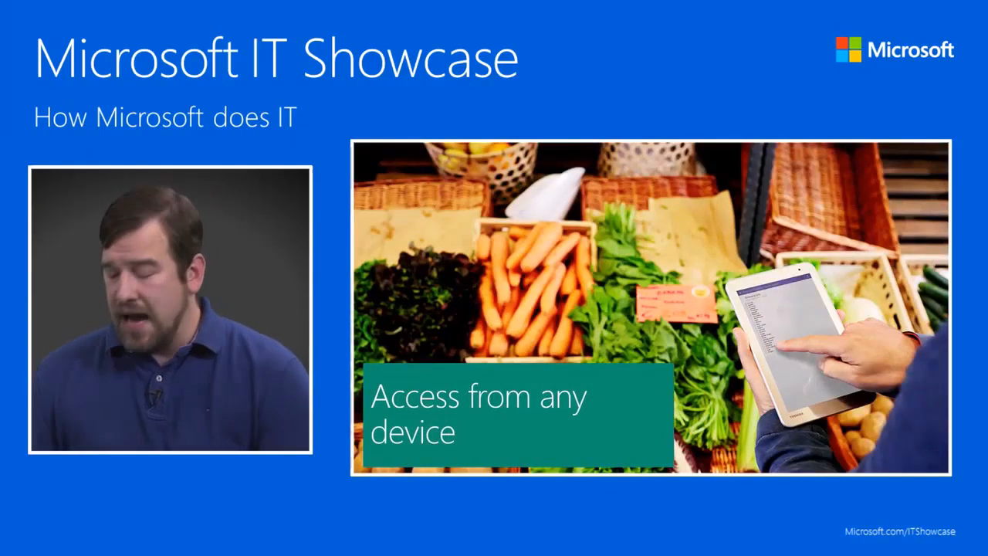
key("alt+Tab")
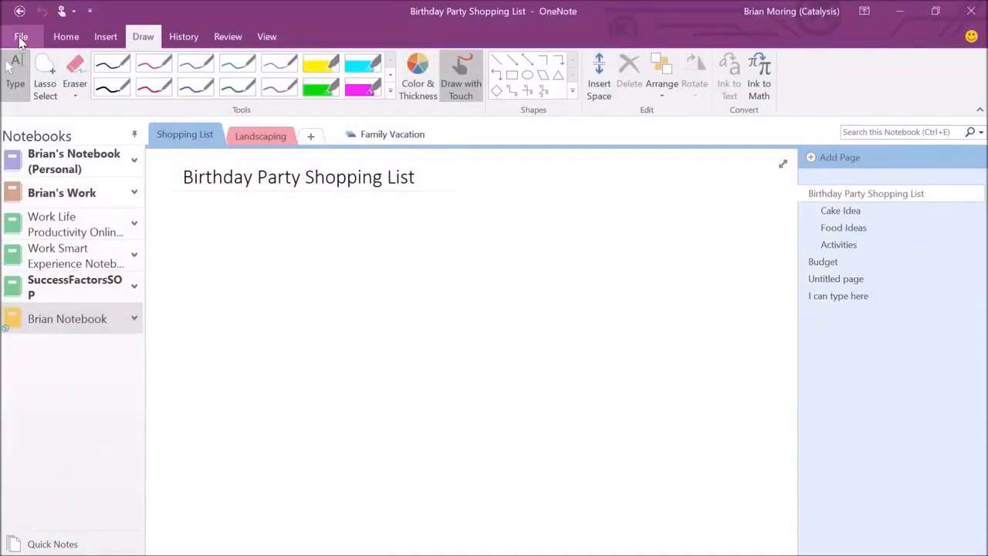
Go to the File view and bring up the Share page for Brian Notebook.
left_click(362, 161)
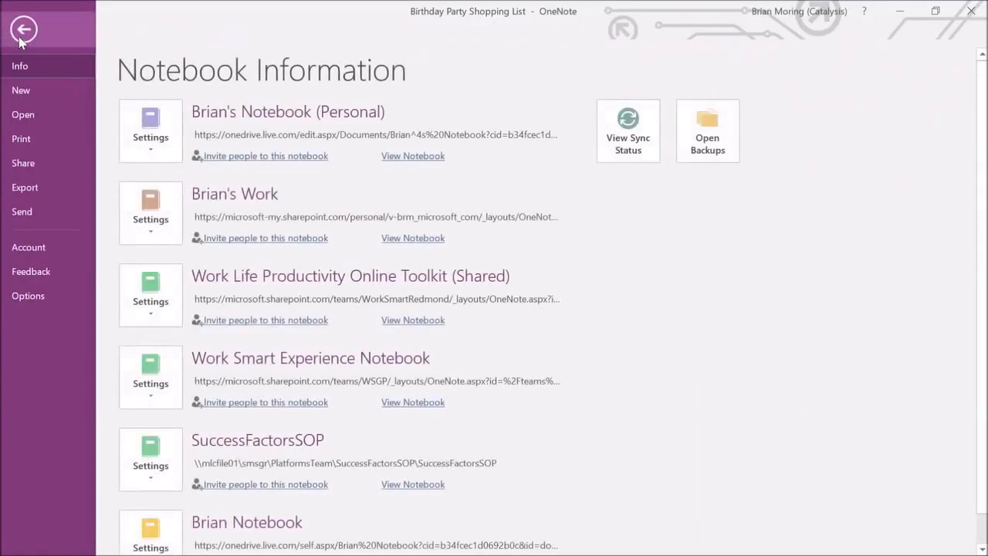
left_click(27, 164)
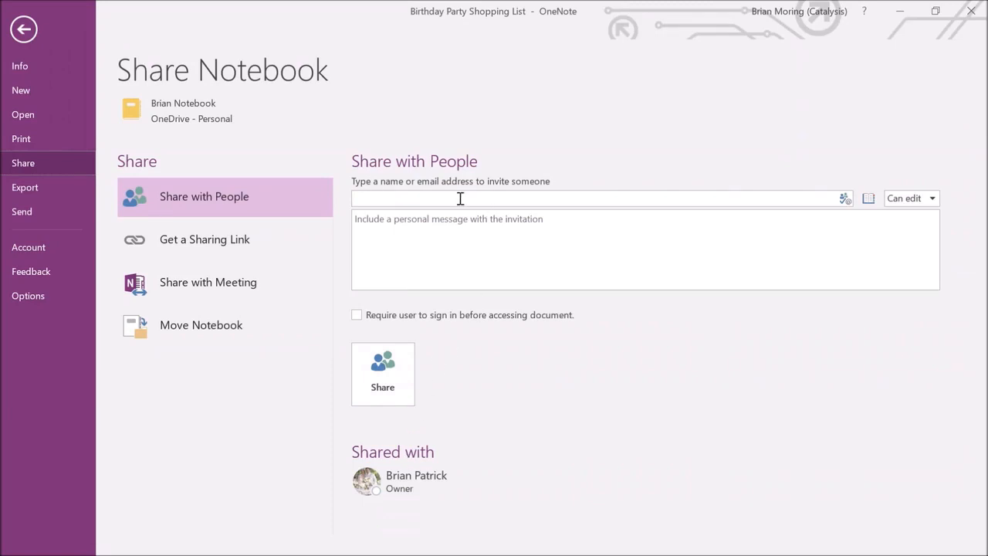
Invite the contact's e-mail address with Can edit permission, share, and return to the notes.
left_click(421, 200)
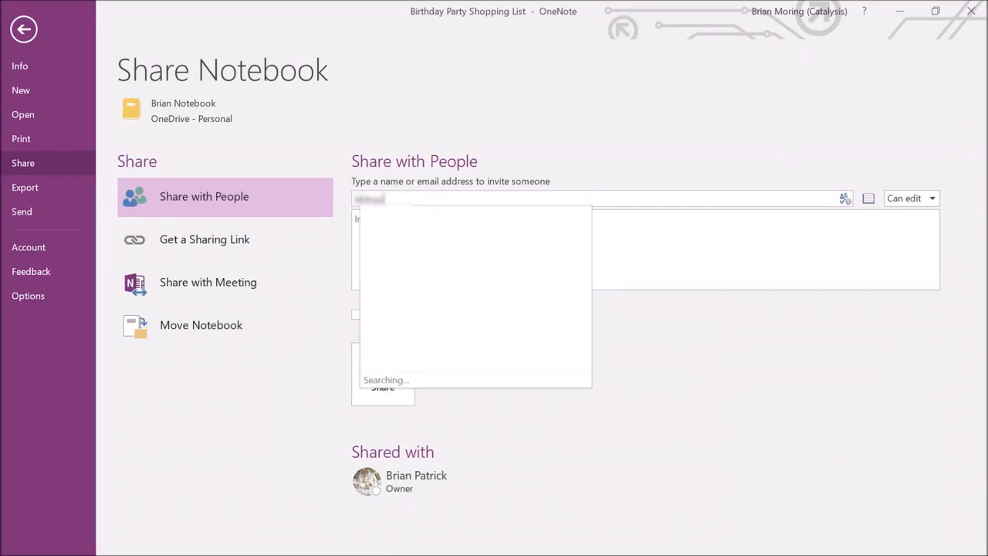
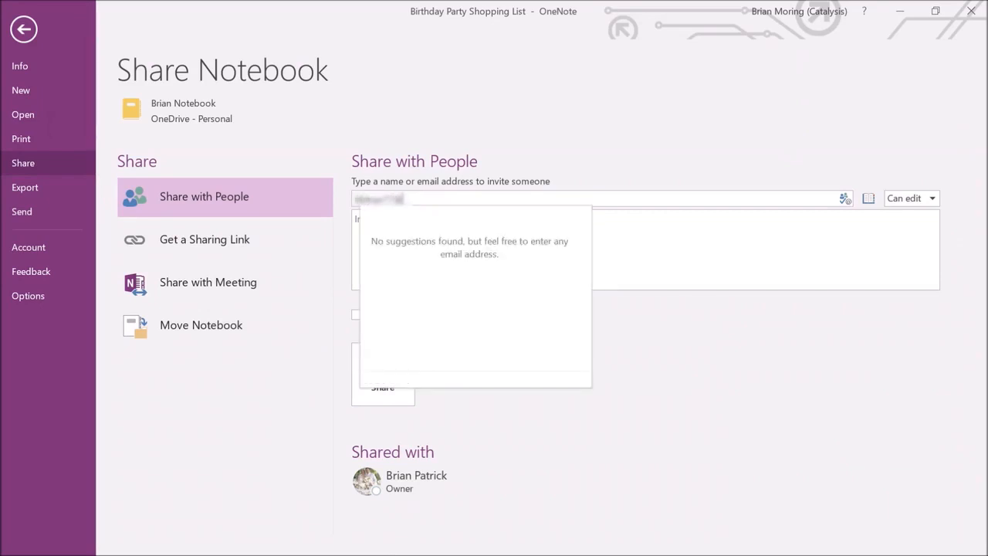
left_click(839, 141)
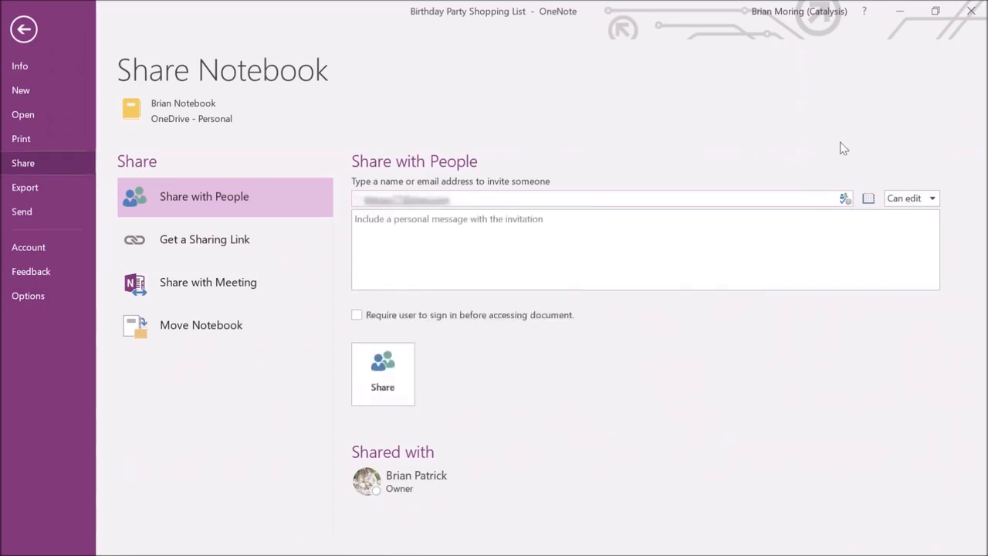
left_click(907, 204)
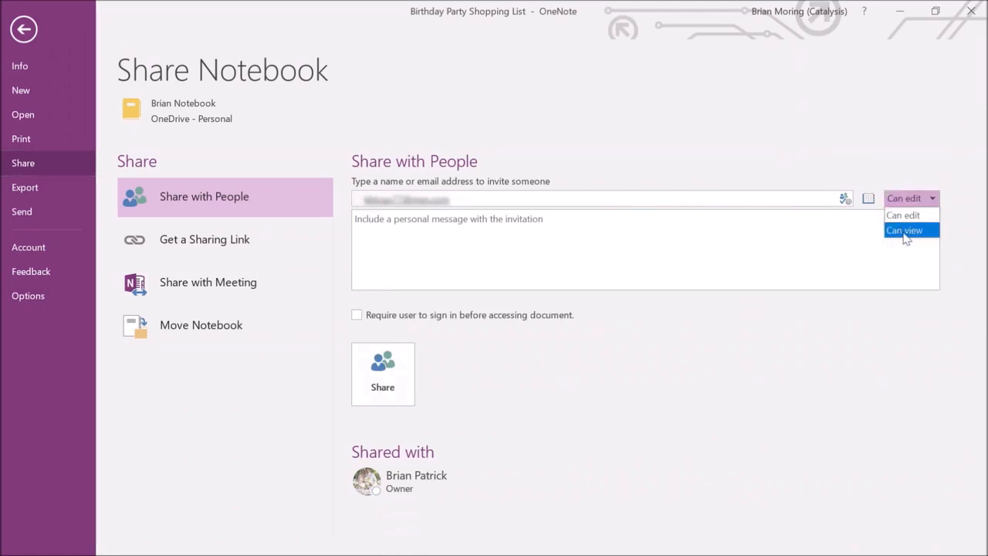
left_click(803, 230)
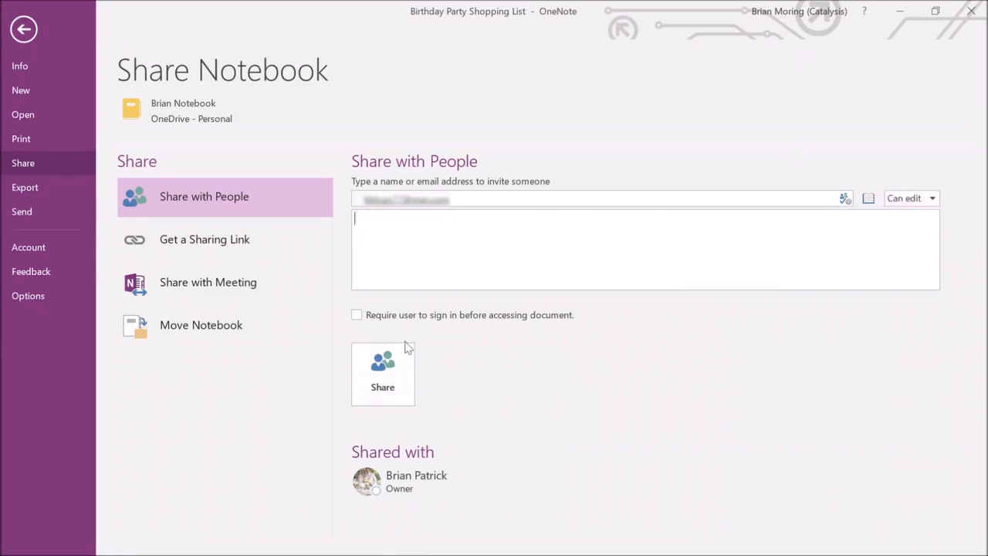
left_click(389, 371)
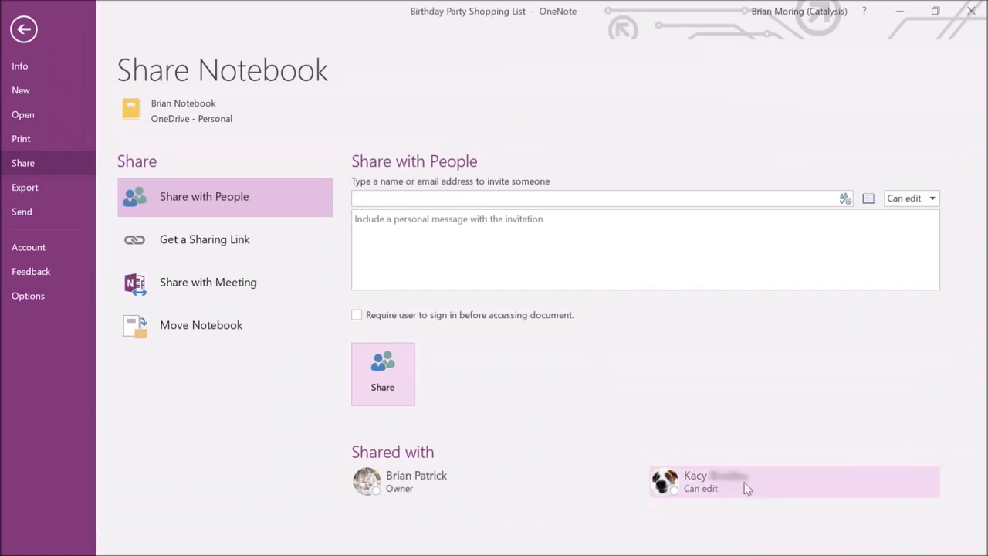
mouse_move(745, 489)
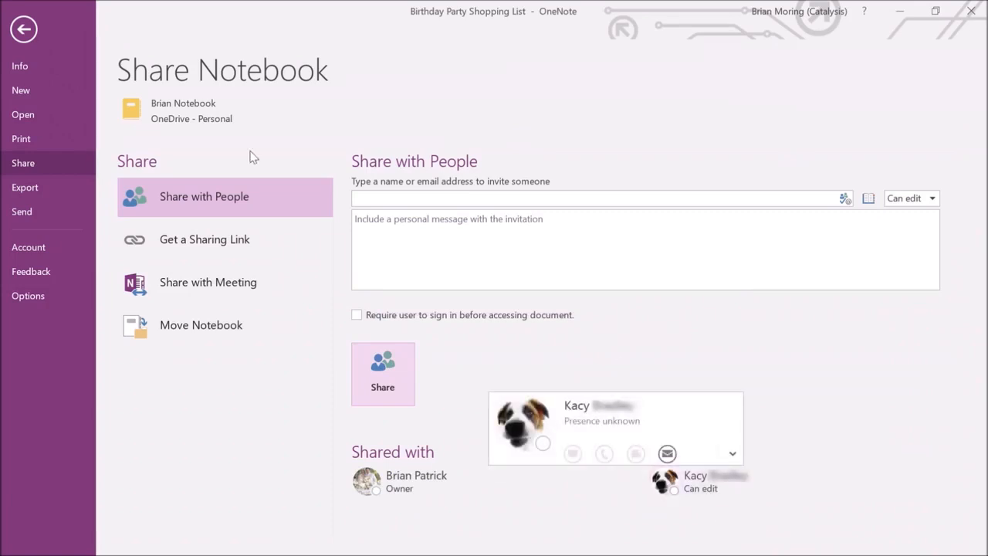
left_click(33, 34)
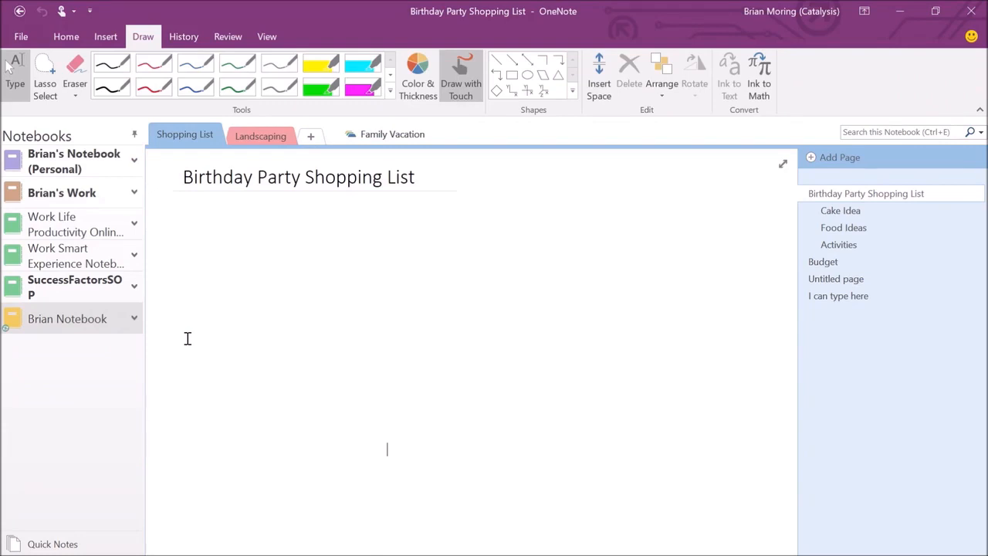
Open Work Life Productivity and browse its Welcome, How to Use This Kit, Session Preparations and Spread the Word pages.
left_click(74, 41)
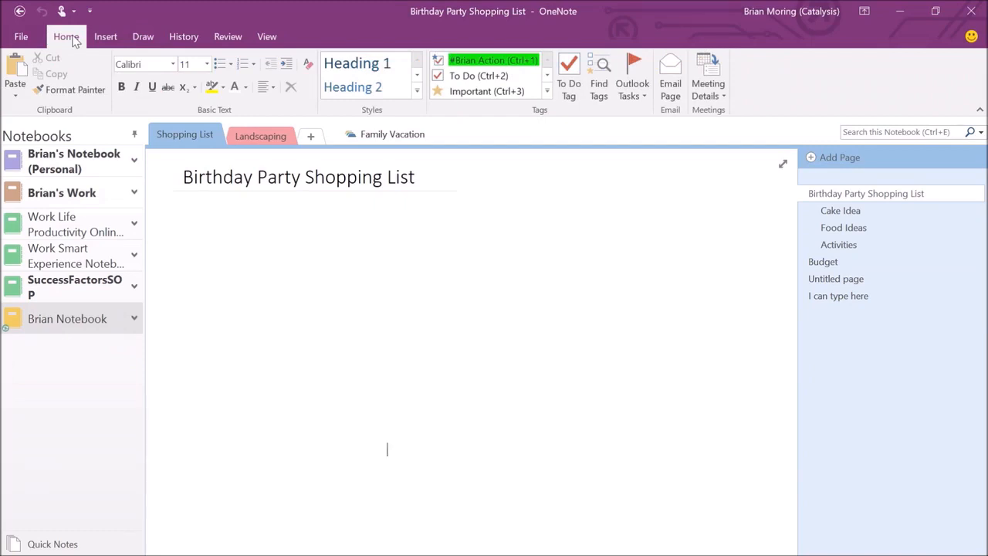
left_click(183, 38)
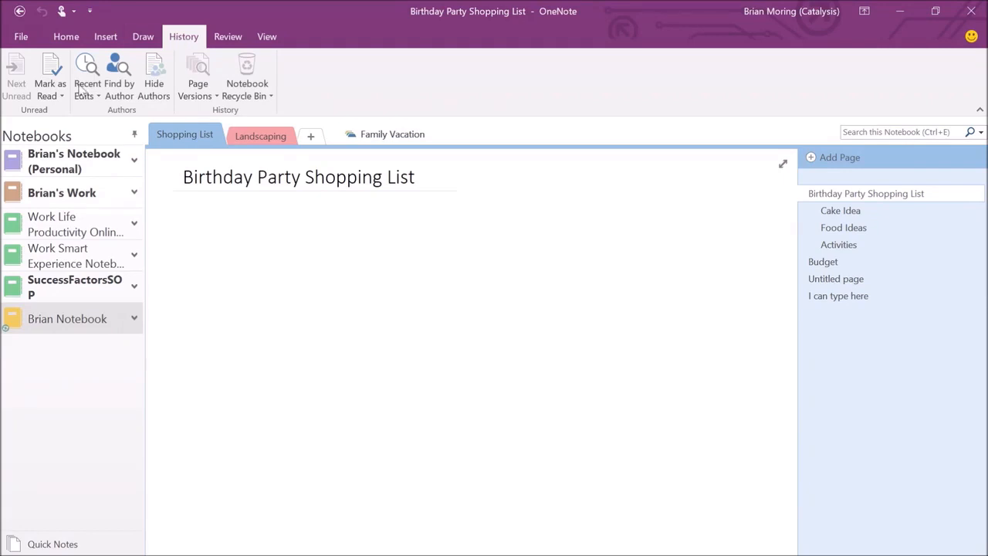
left_click(89, 226)
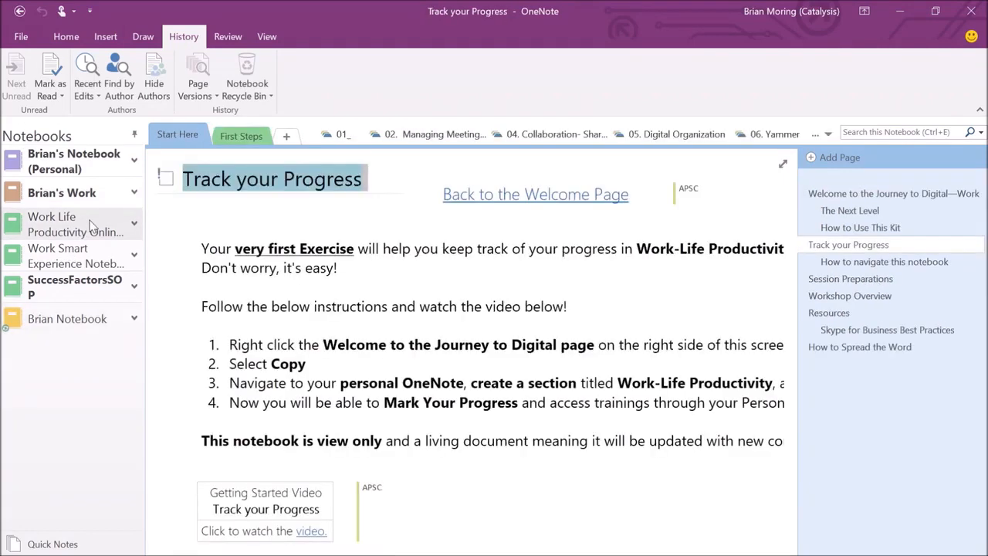
left_click(855, 194)
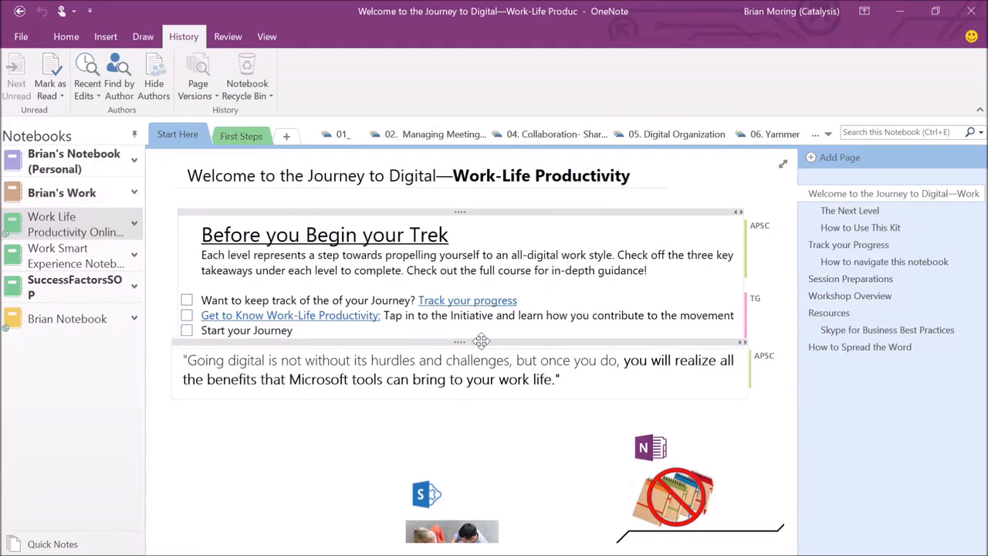
left_click(859, 225)
left_click(843, 197)
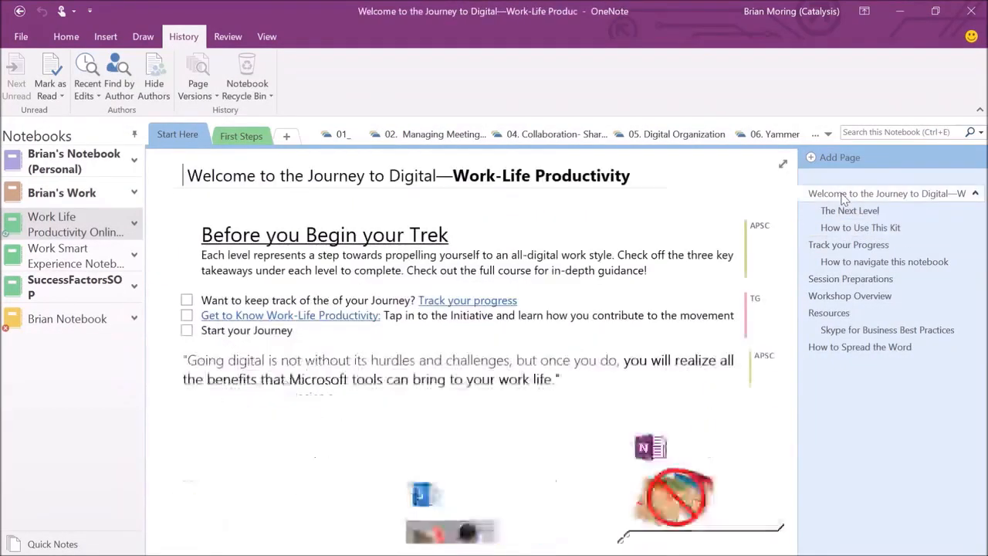
left_click(854, 279)
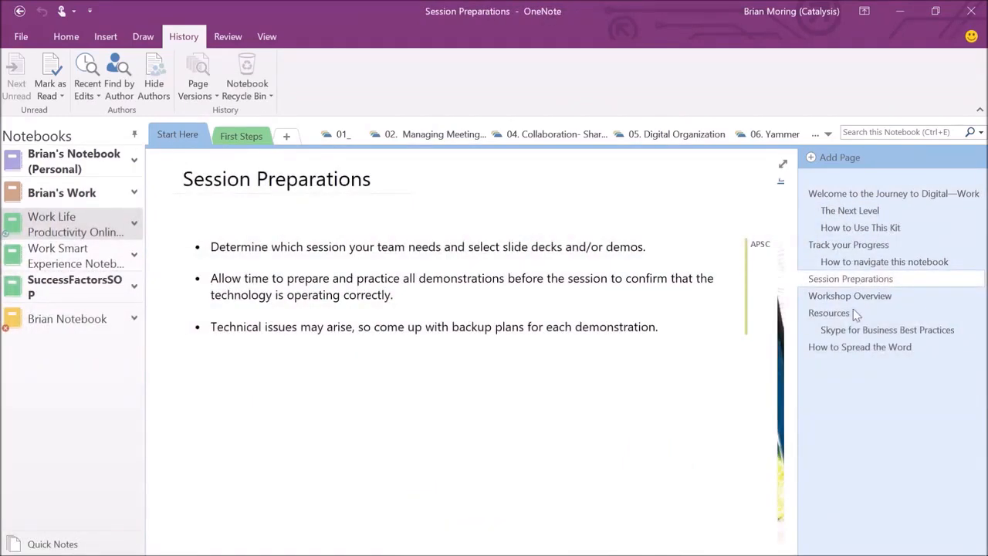
left_click(841, 349)
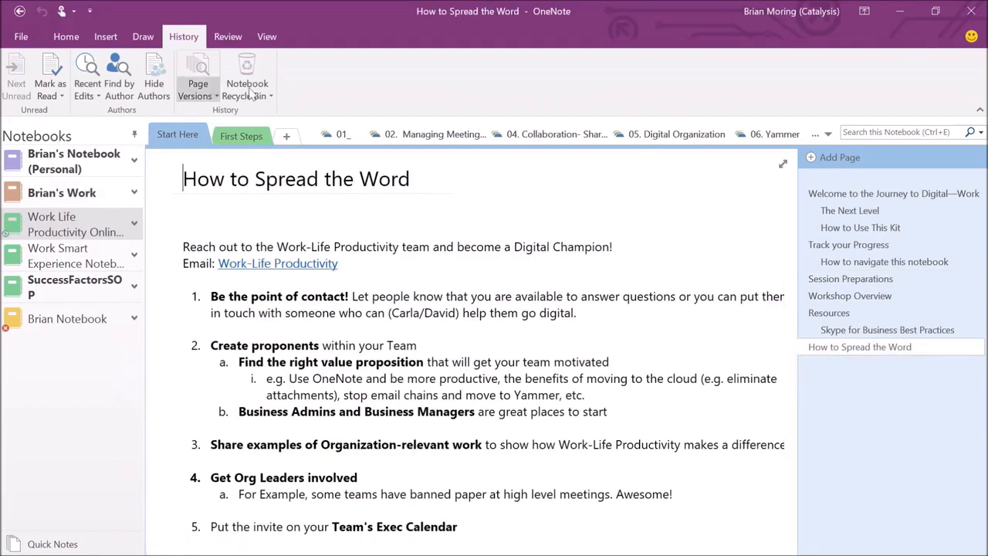
Browse the First Steps section and meetings group to the Scheduling a Meeting page.
left_click(242, 135)
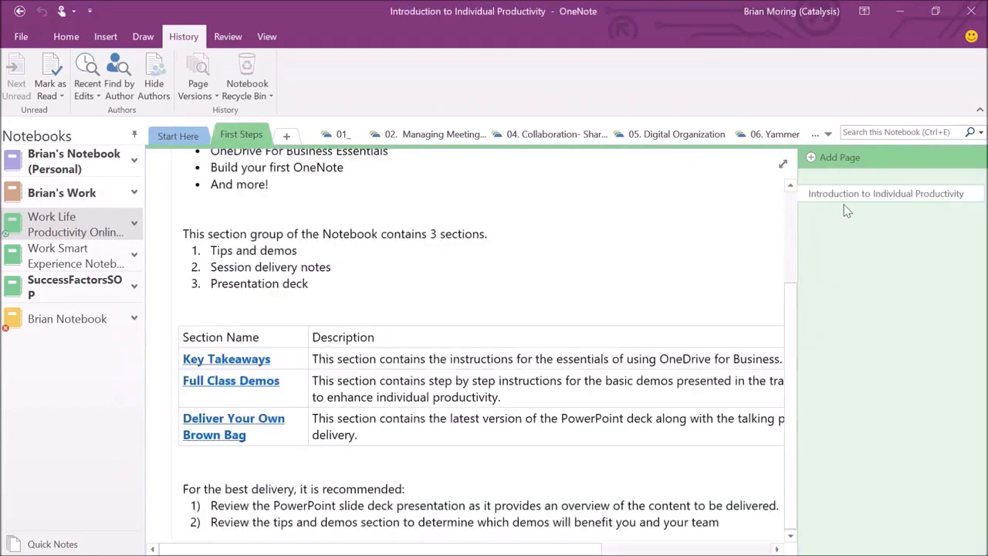
left_click(342, 135)
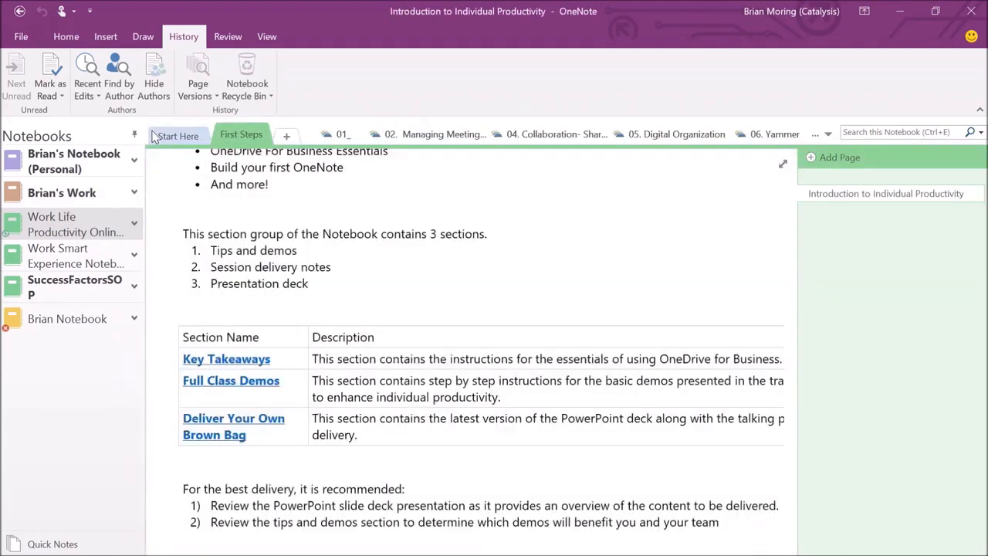
left_click(151, 133)
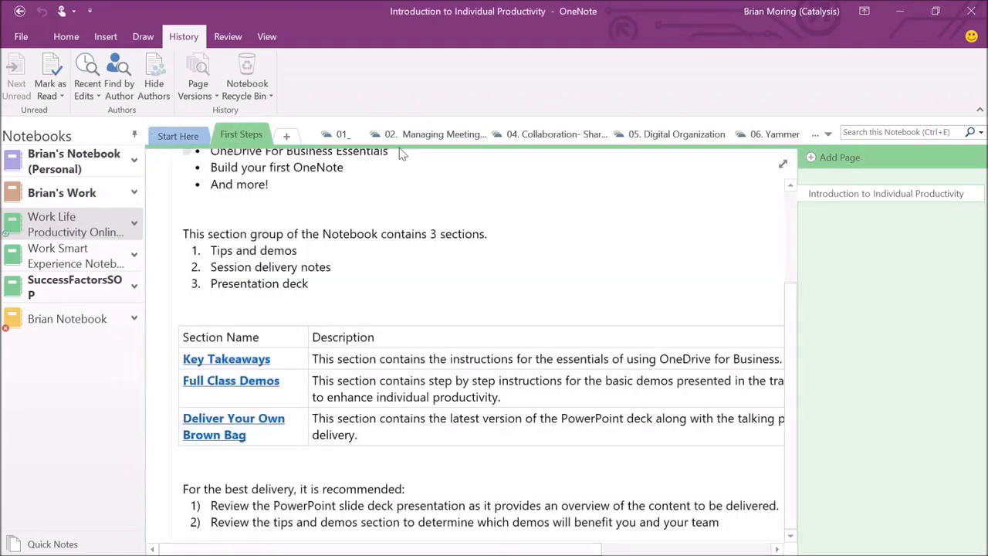
left_click(449, 137)
left_click(821, 230)
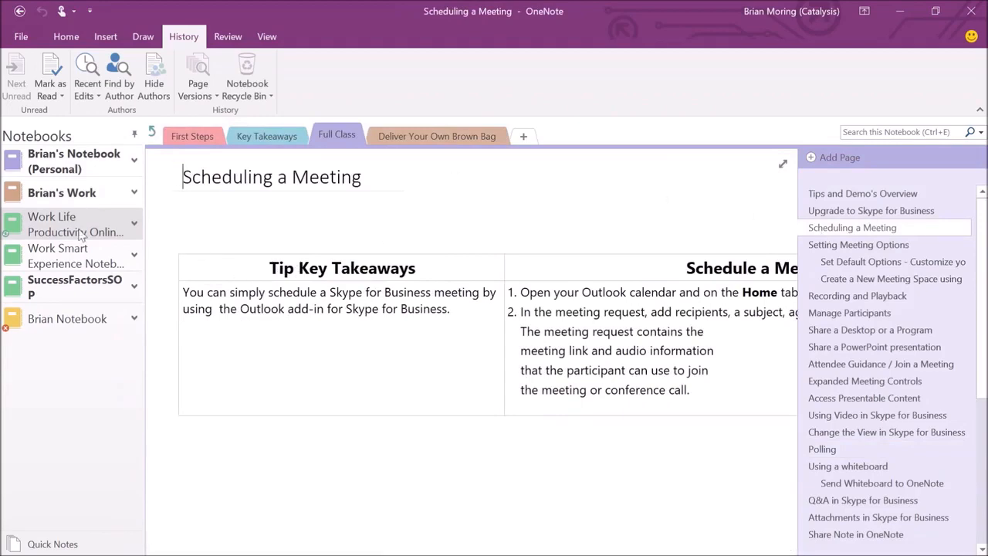
Look through Work Smart Experience's Working remotely page, Brian Notebook's page versions, and Brian's Work.
left_click(71, 253)
left_click(855, 266)
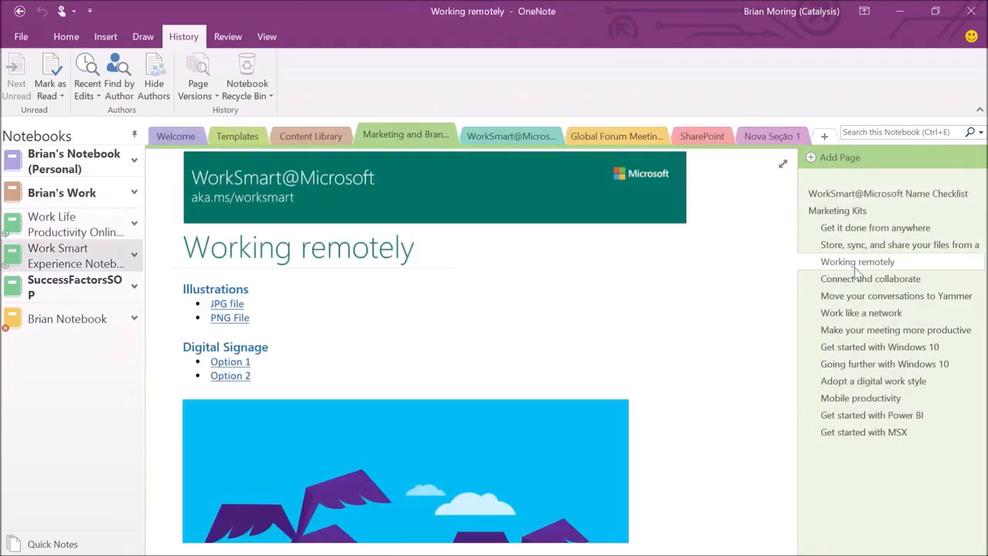
left_click(77, 37)
left_click(177, 40)
left_click(67, 317)
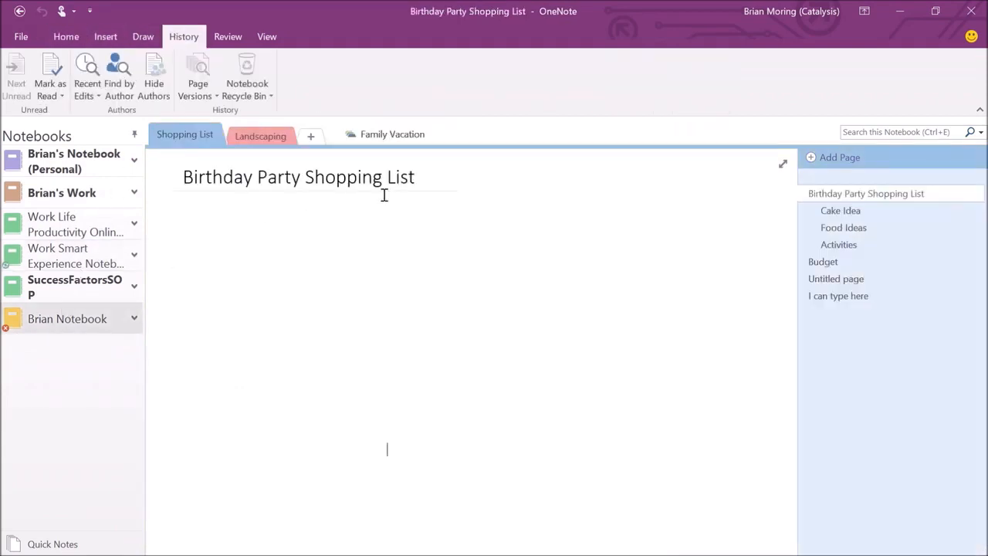
left_click(204, 96)
left_click(204, 95)
left_click(63, 198)
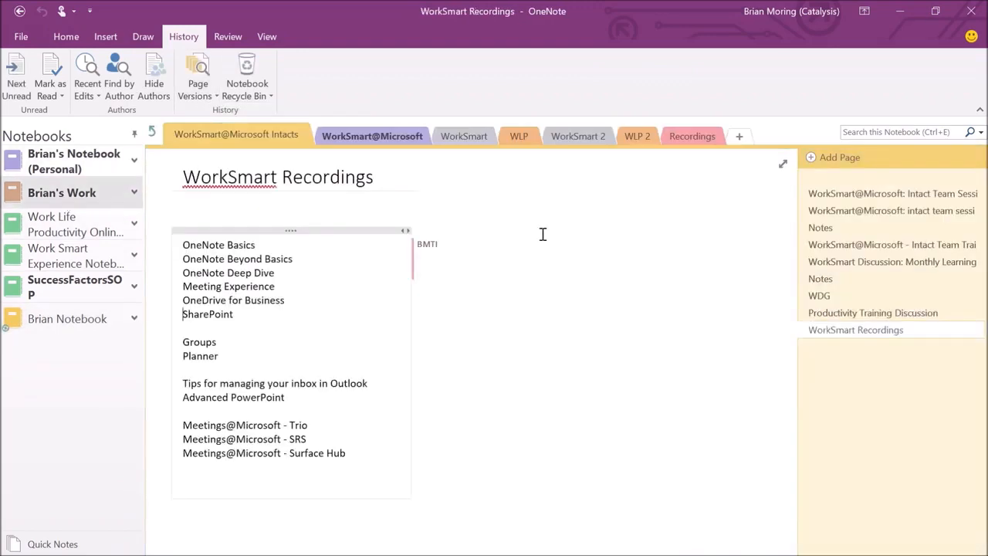
left_click(71, 249)
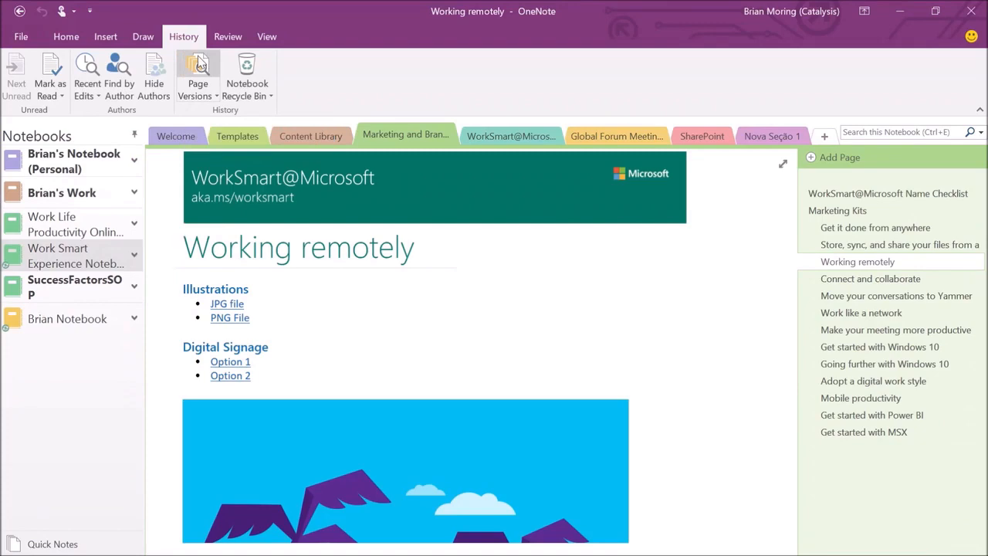
Return to Work Life Productivity and open the Welcome to the Journey to Digital page.
left_click(48, 220)
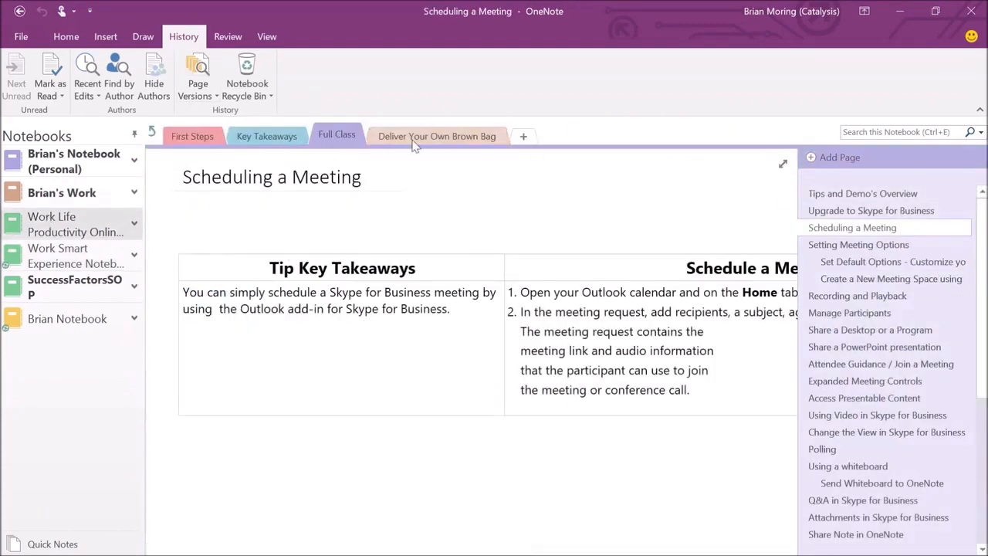
left_click(153, 133)
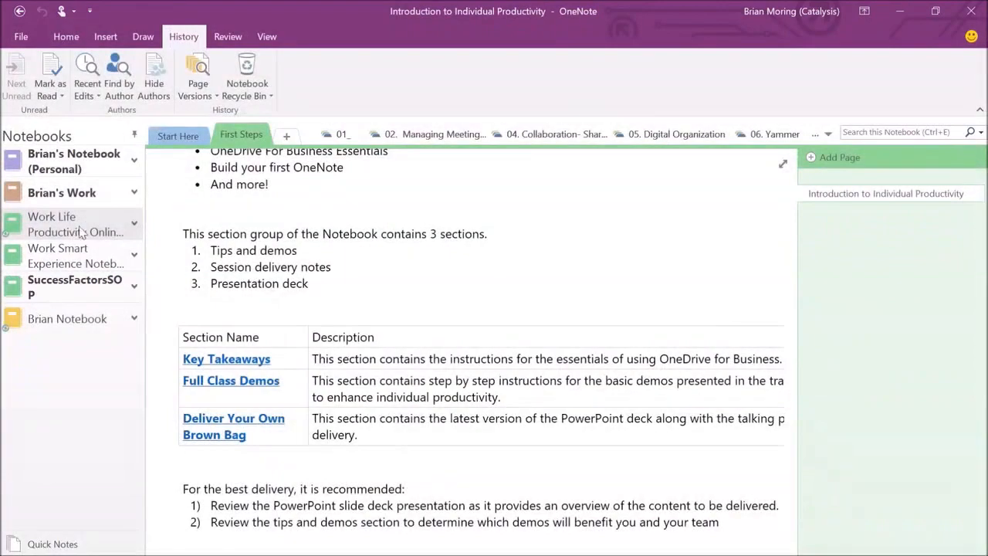
left_click(173, 142)
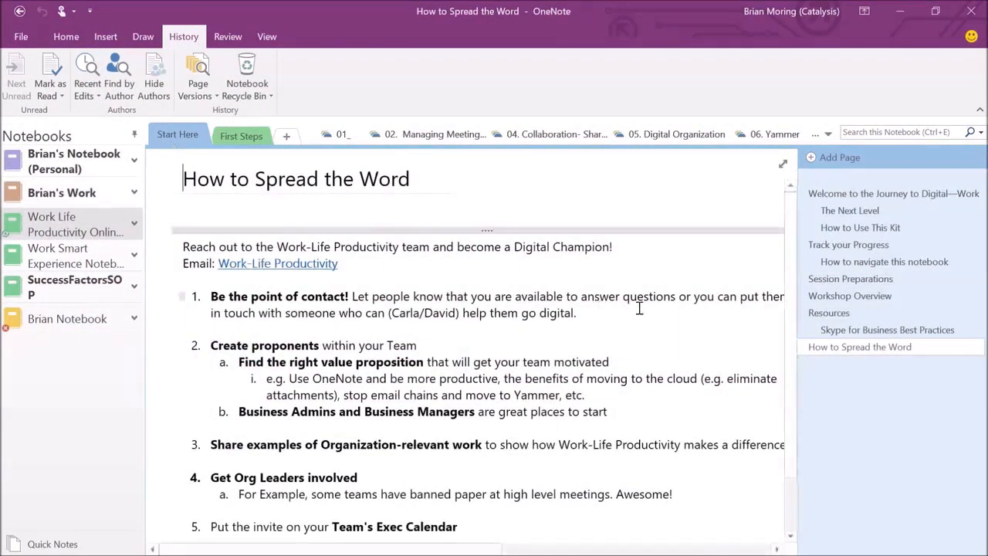
left_click(853, 194)
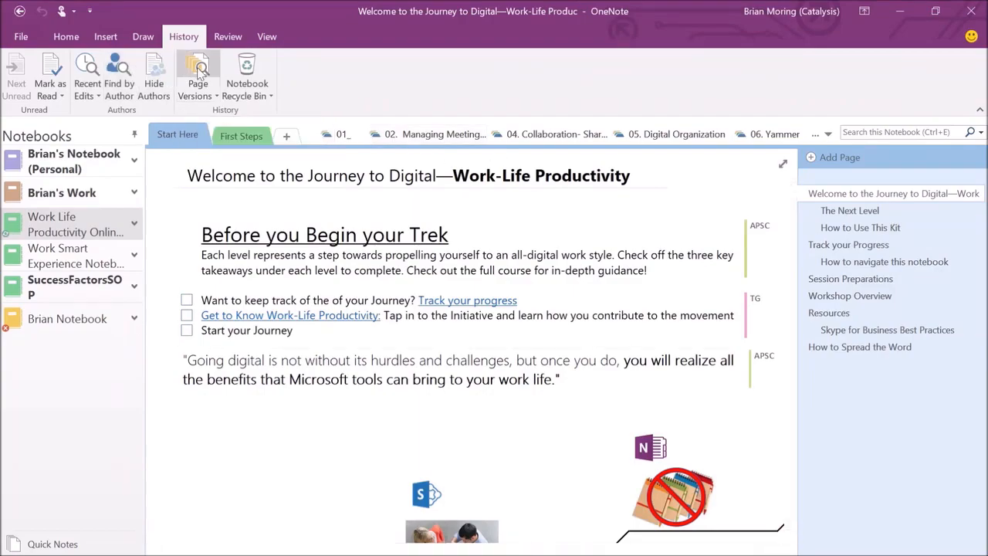
left_click(199, 71)
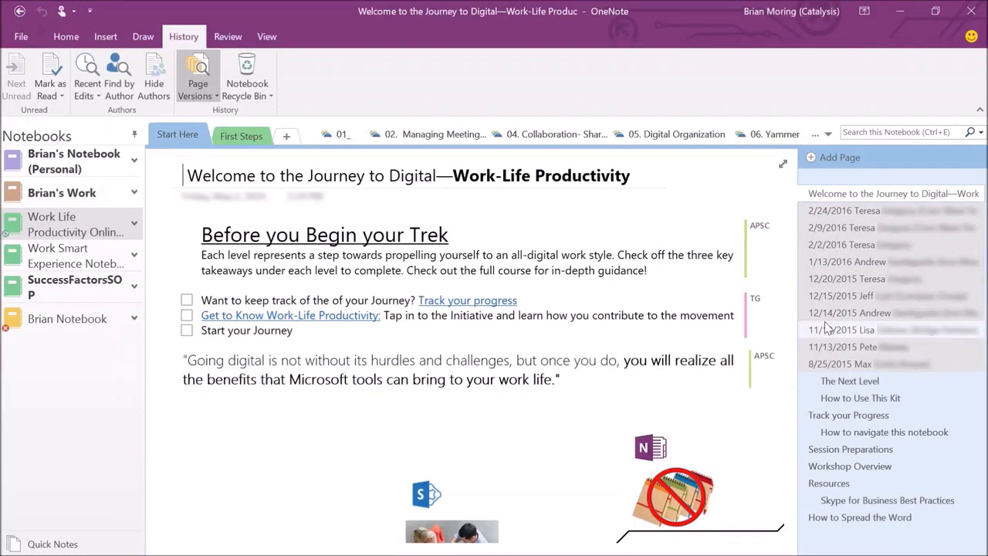
left_click(841, 364)
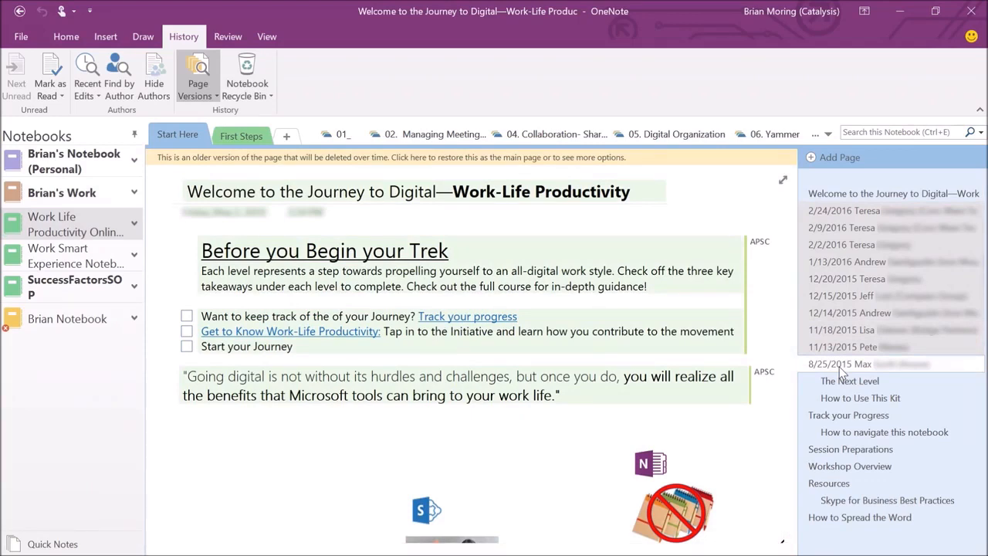
left_click(849, 280)
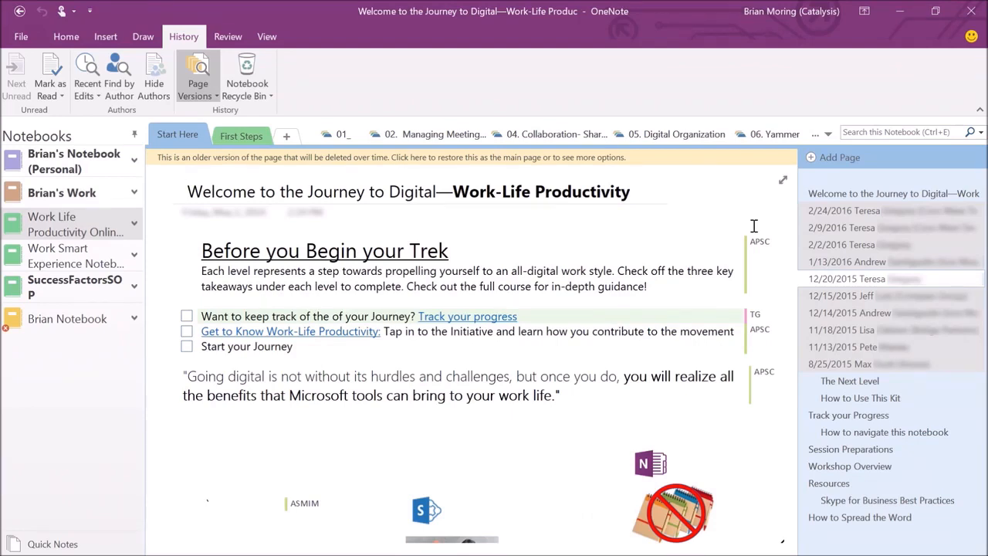
left_click(837, 229)
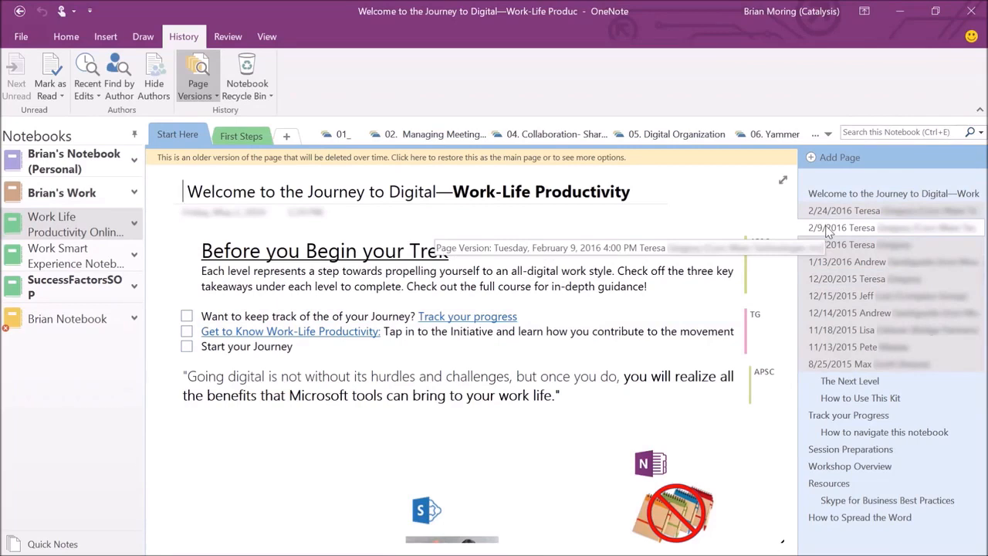
right_click(827, 230)
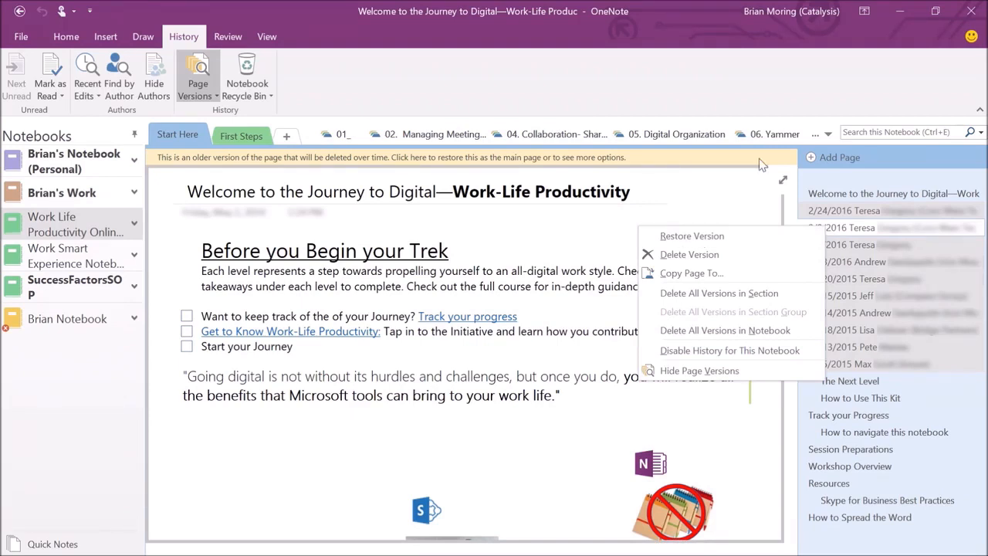
left_click(196, 68)
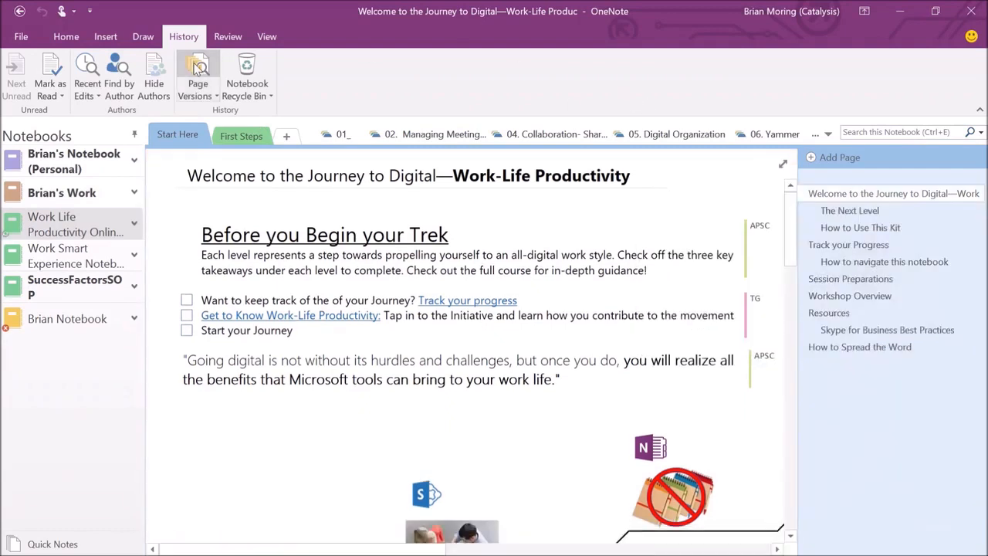
Move from Brian Notebook through SuccessFactorsSOP to the Work Smart Experience notebook.
left_click(39, 310)
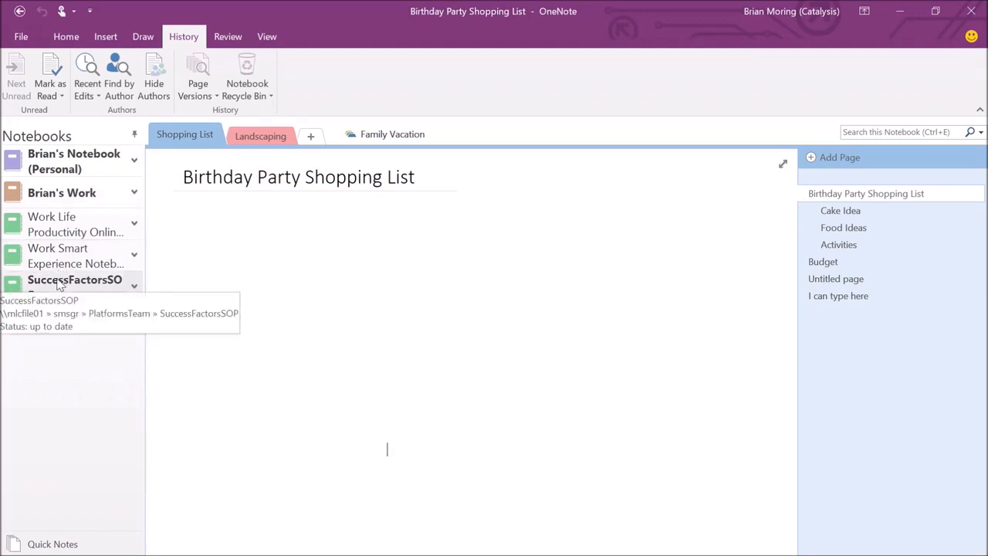
left_click(60, 284)
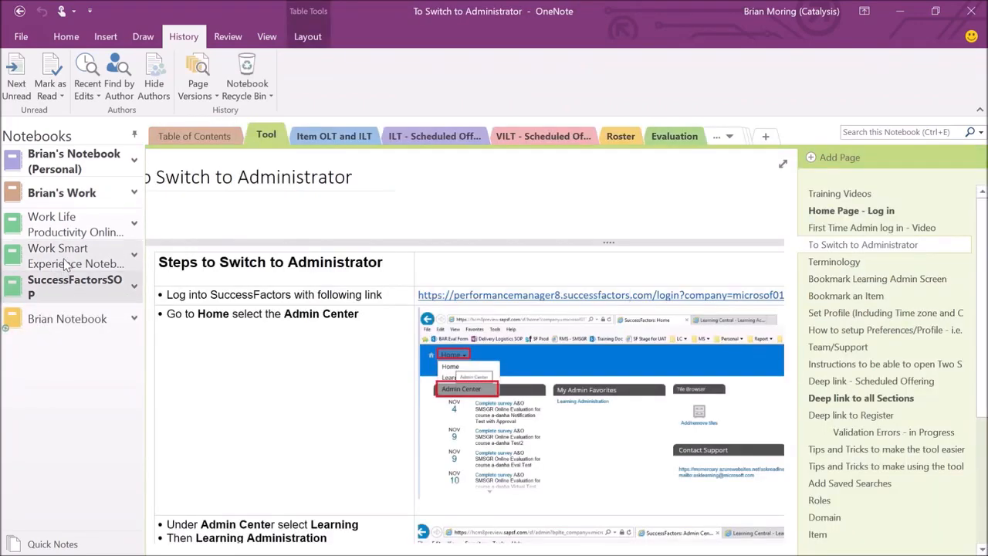
left_click(66, 258)
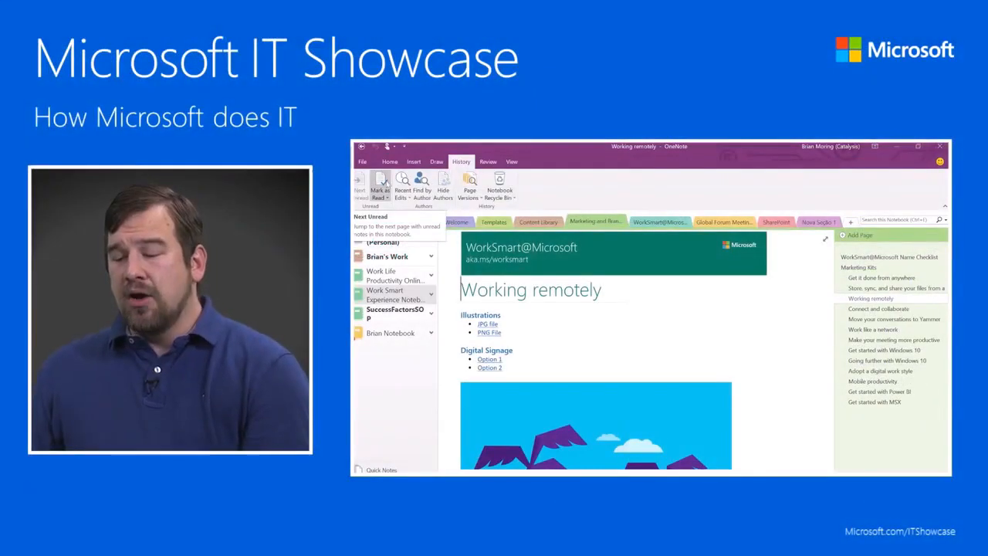
Glance at the Mark as Read options, then go back to Brian Notebook.
left_click(383, 199)
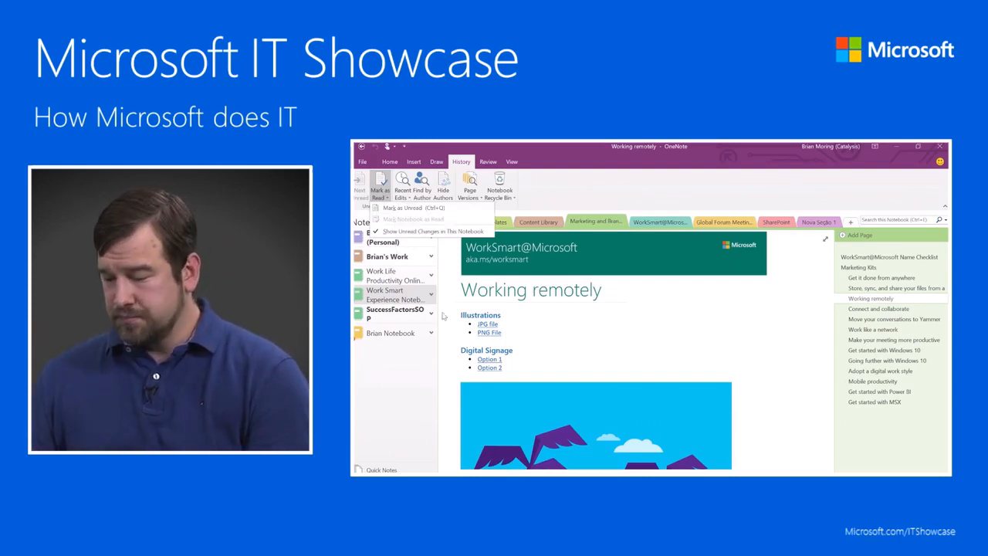
left_click(517, 327)
left_click(376, 337)
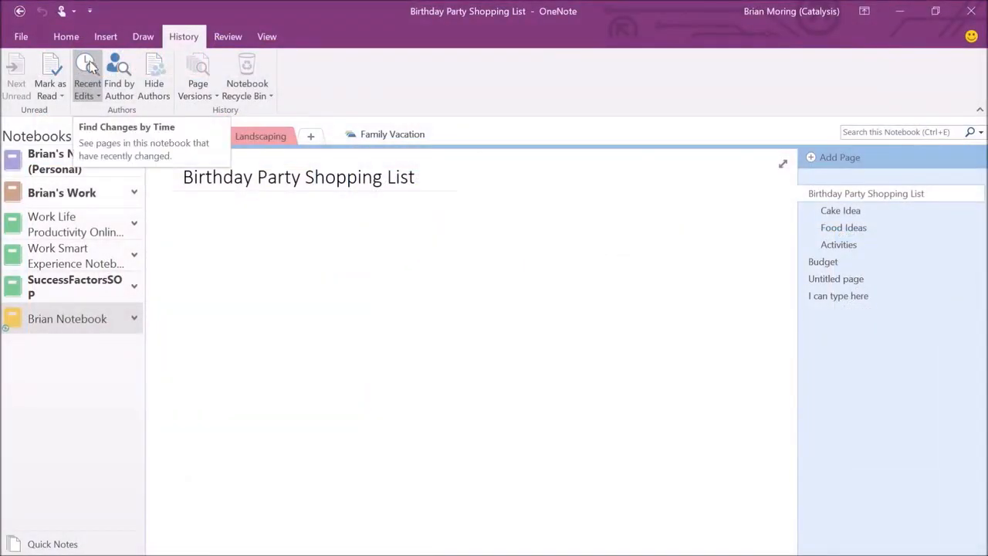
List pages edited in the last 7 days, browse results to Food Ideas, then close the pane.
left_click(85, 91)
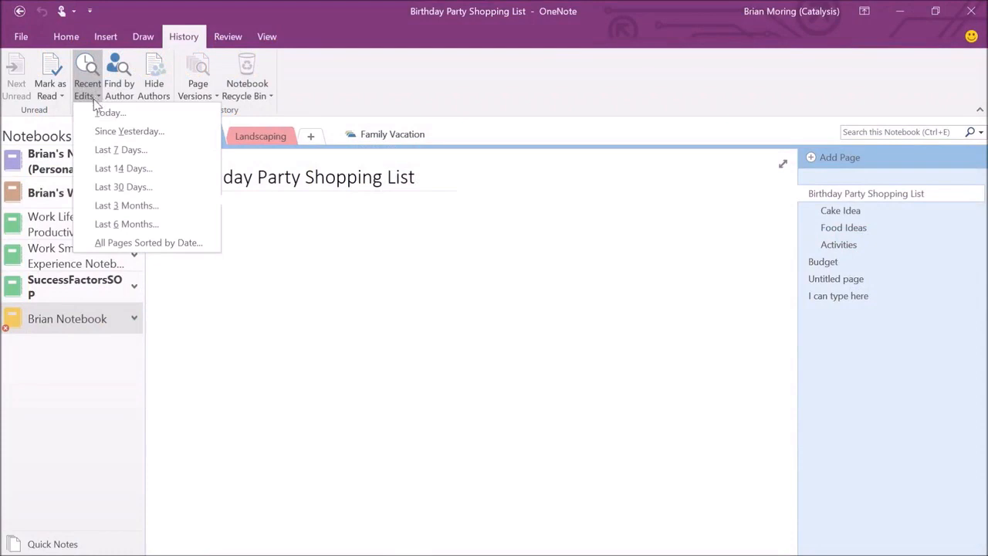
left_click(110, 149)
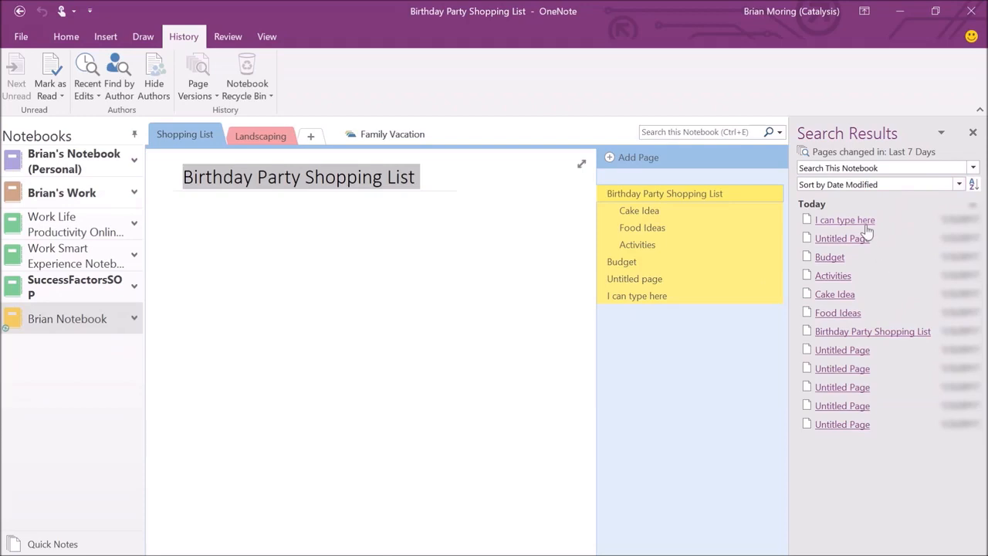
left_click(836, 409)
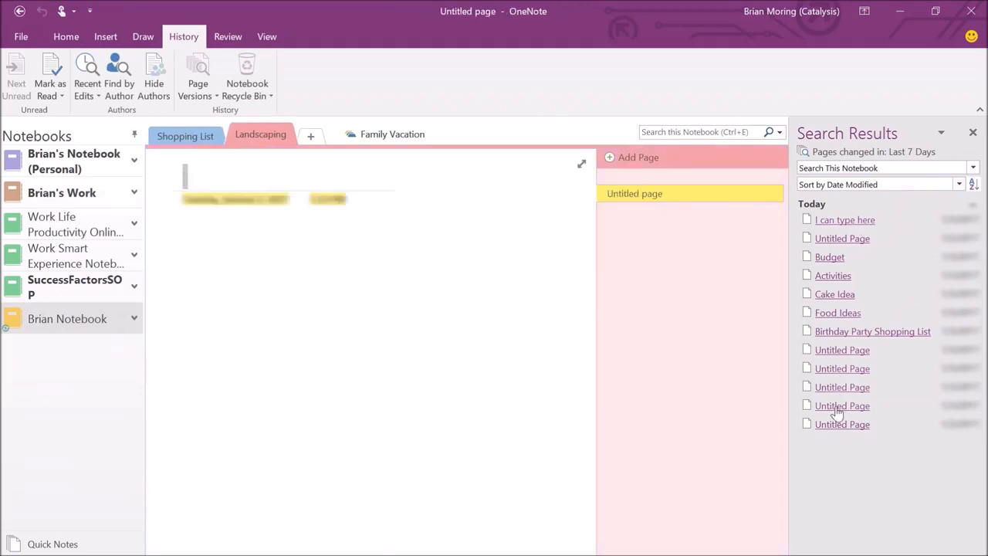
left_click(830, 332)
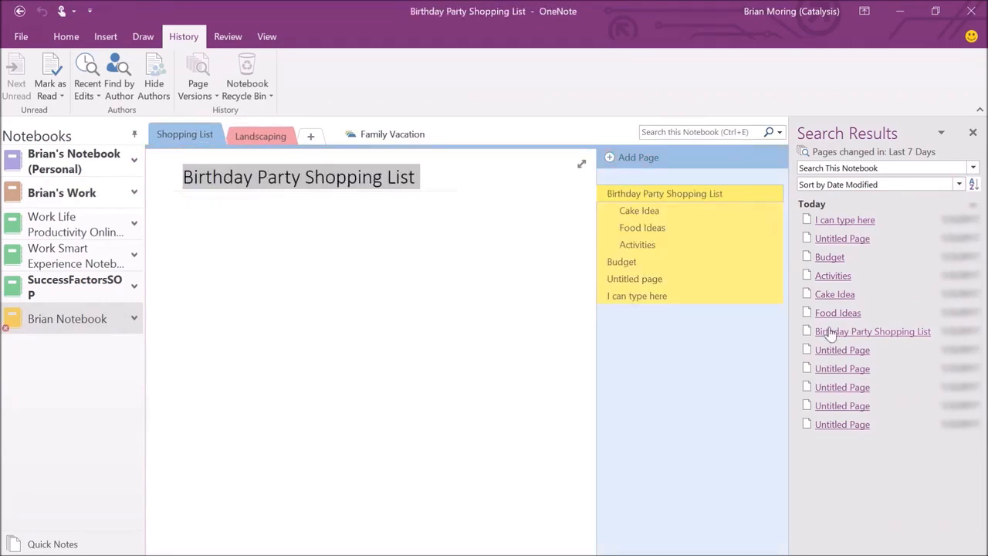
left_click(825, 313)
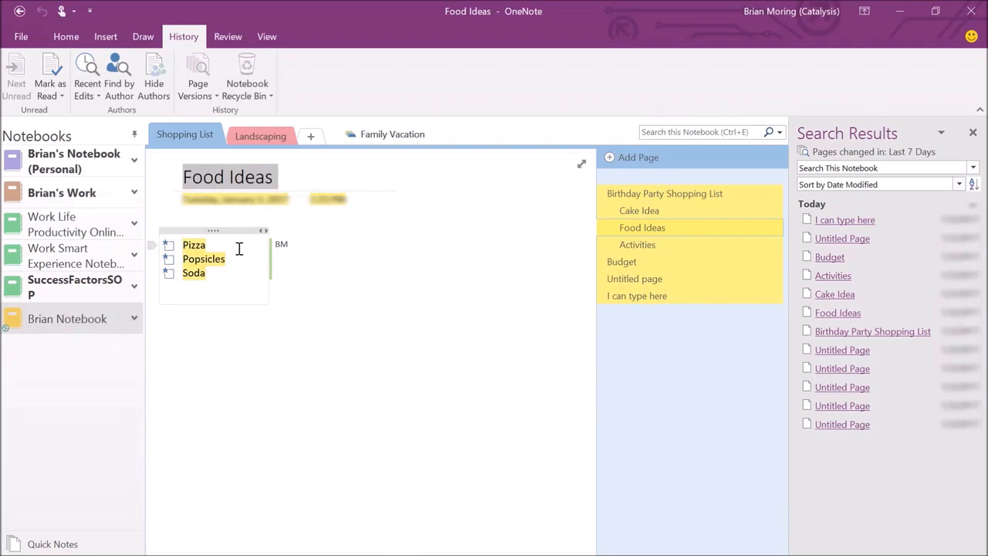
left_click(973, 133)
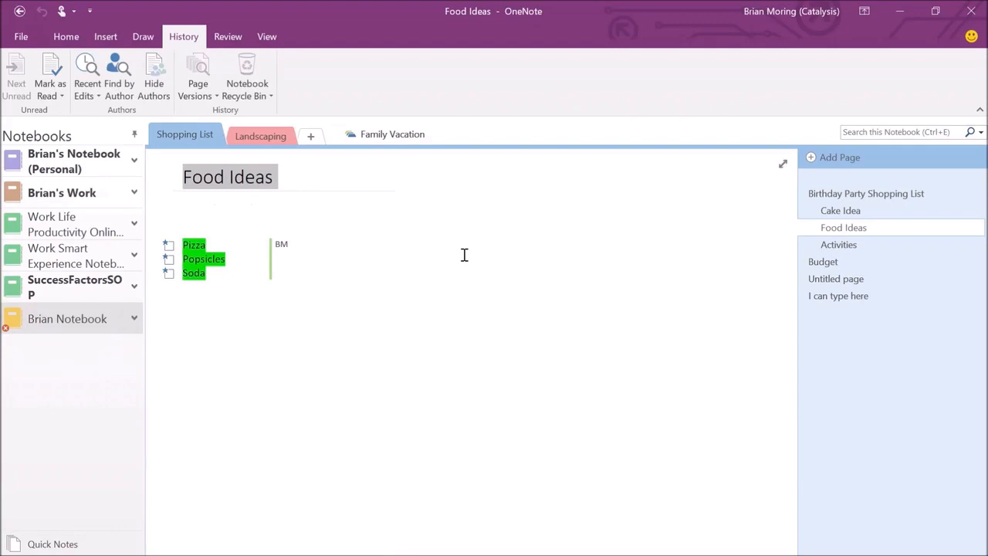
left_click(116, 75)
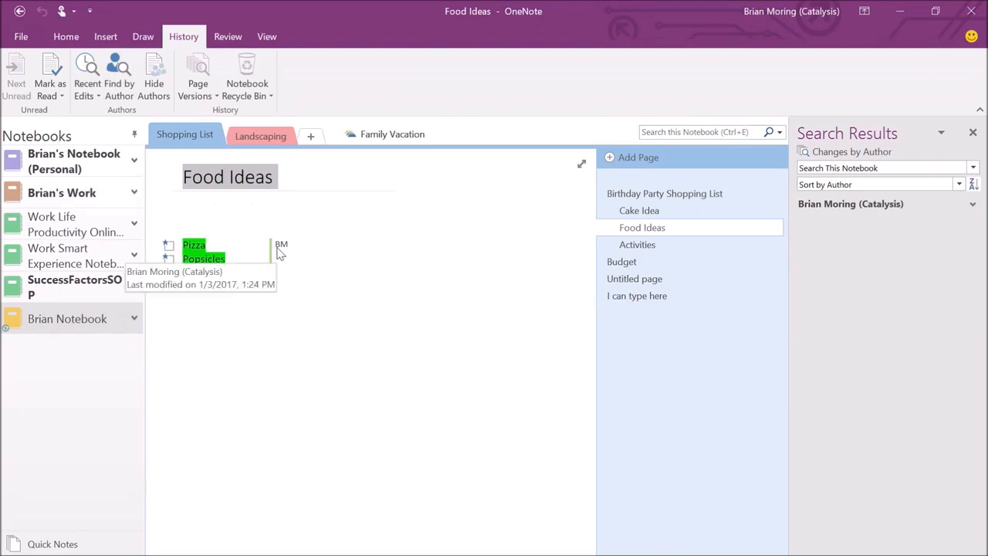
mouse_move(281, 246)
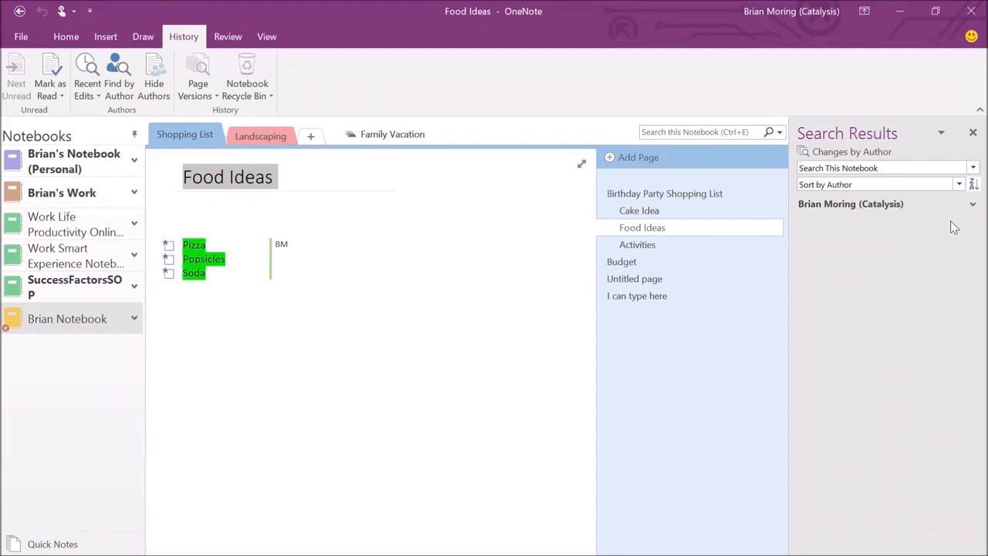
left_click(973, 203)
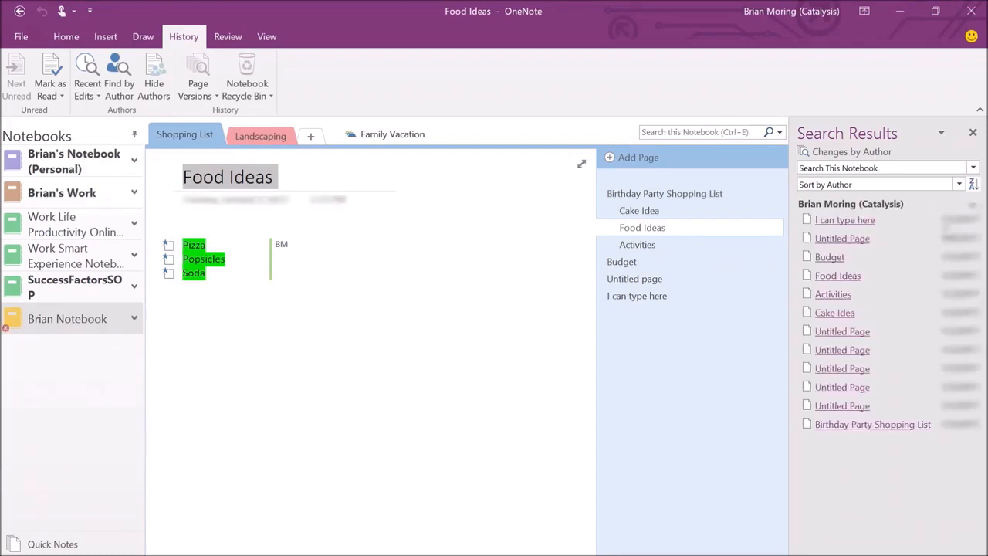
left_click(972, 204)
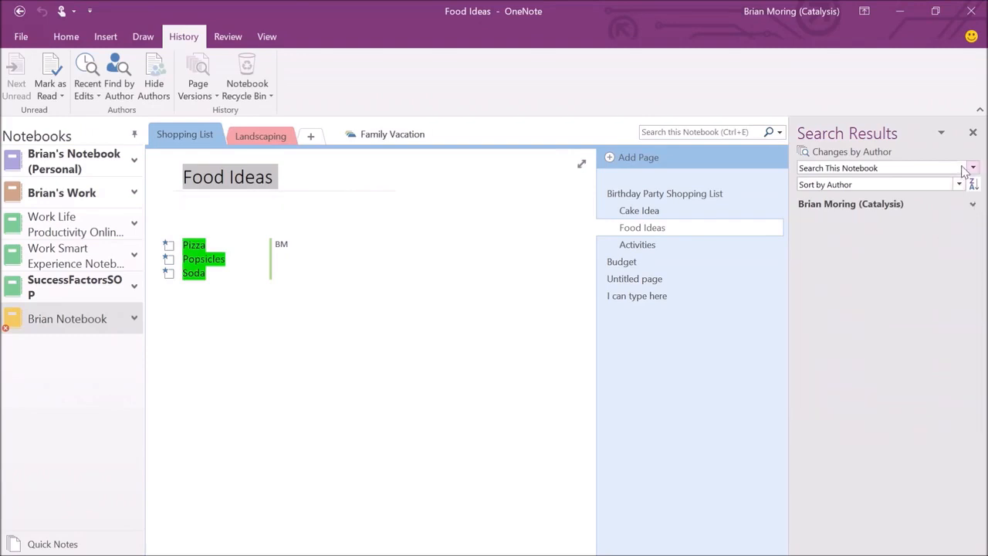
left_click(964, 169)
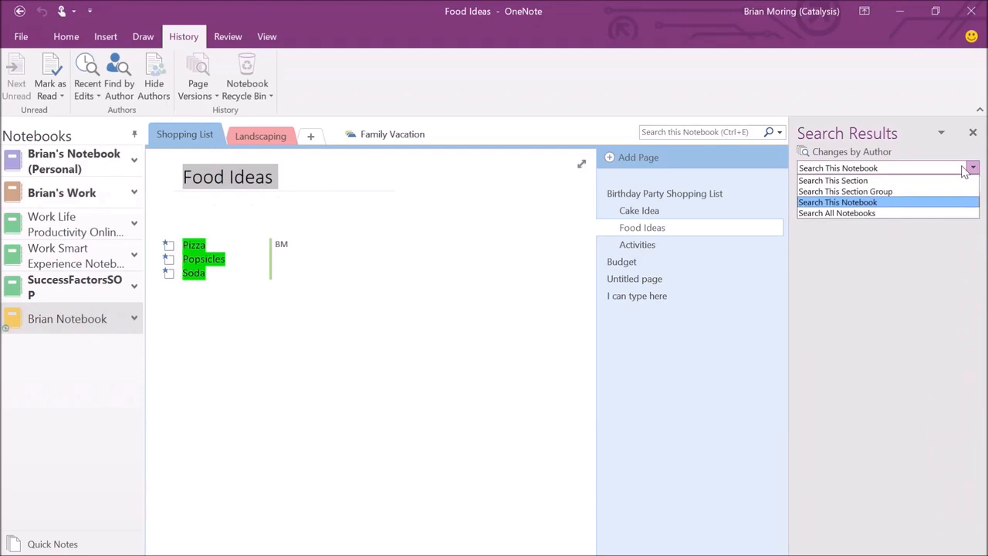
left_click(888, 214)
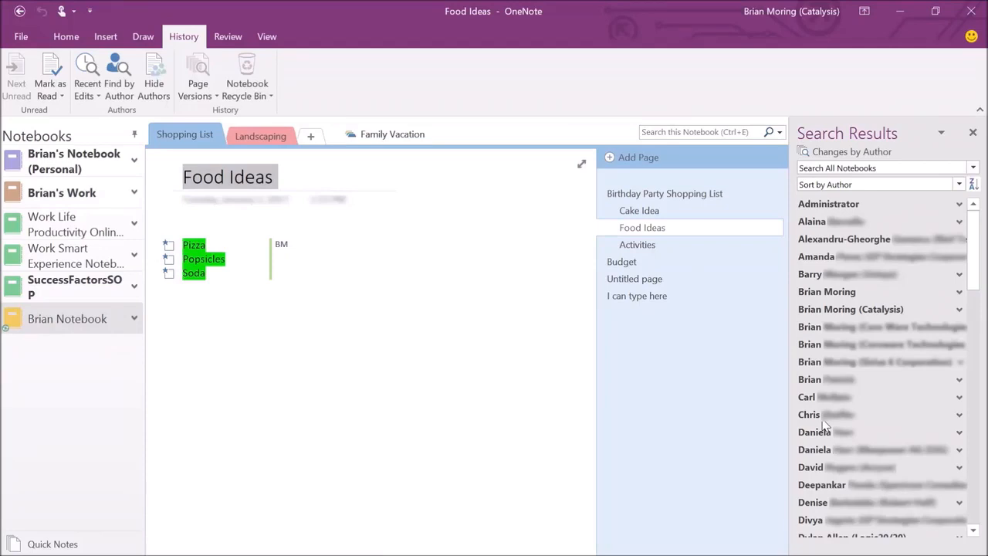
left_click(971, 133)
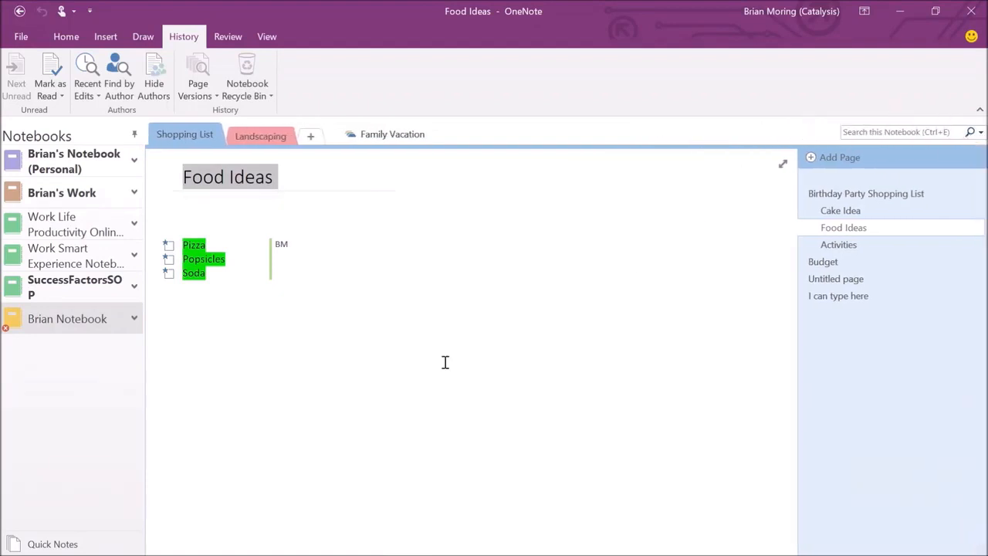
left_click(355, 335)
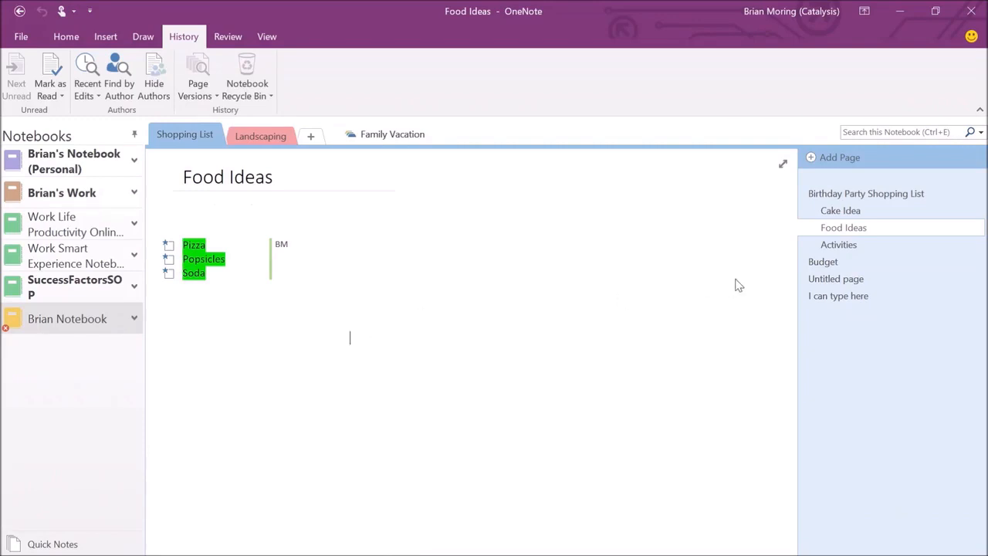
Delete the Budget page from Brian Notebook.
left_click(824, 261)
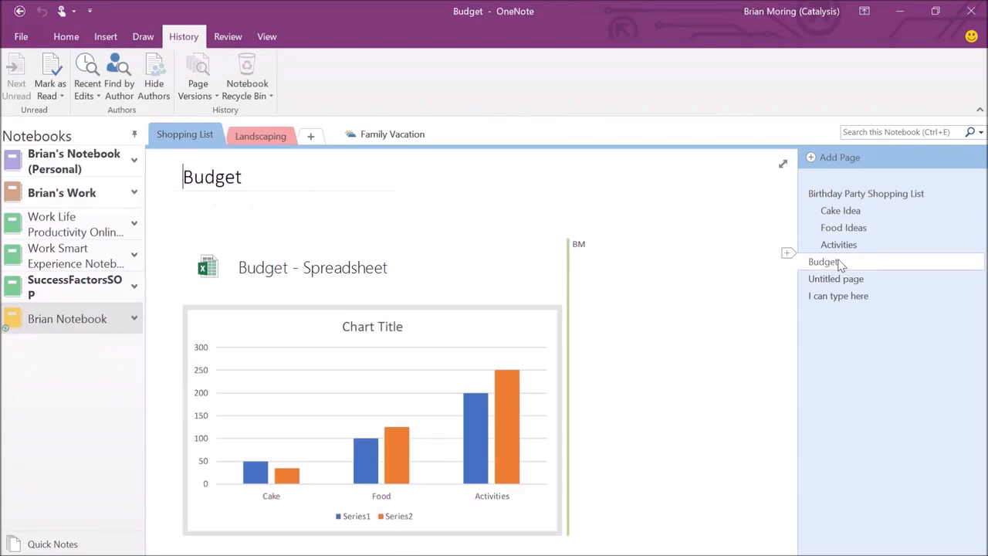
right_click(840, 267)
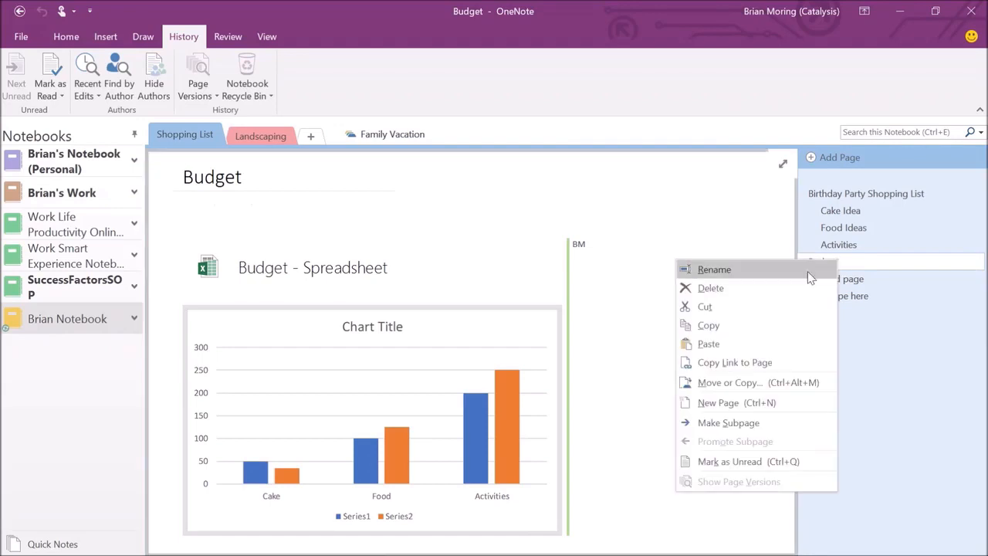
left_click(759, 284)
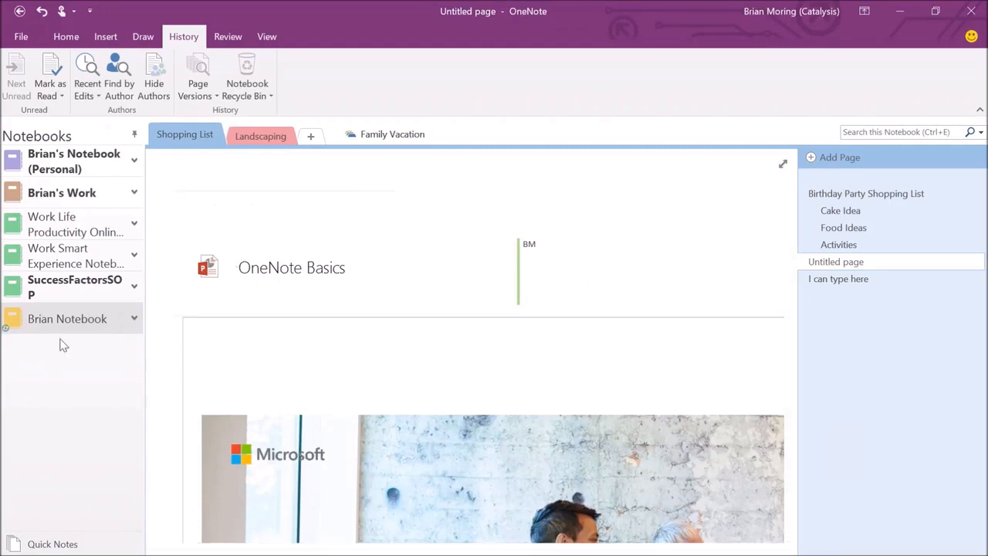
Glance at the recycle bin options, then switch to the Work Smart Experience notebook.
left_click(247, 86)
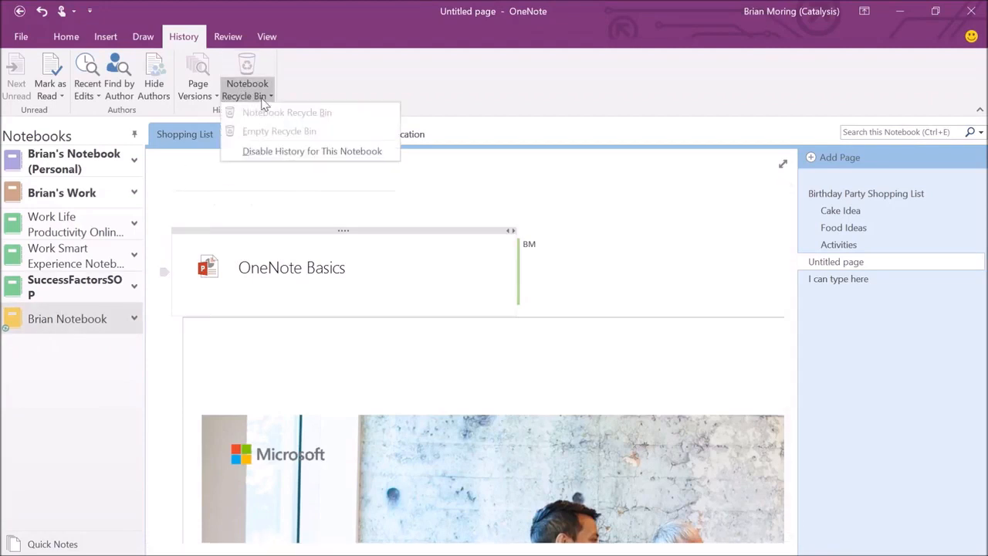
left_click(247, 86)
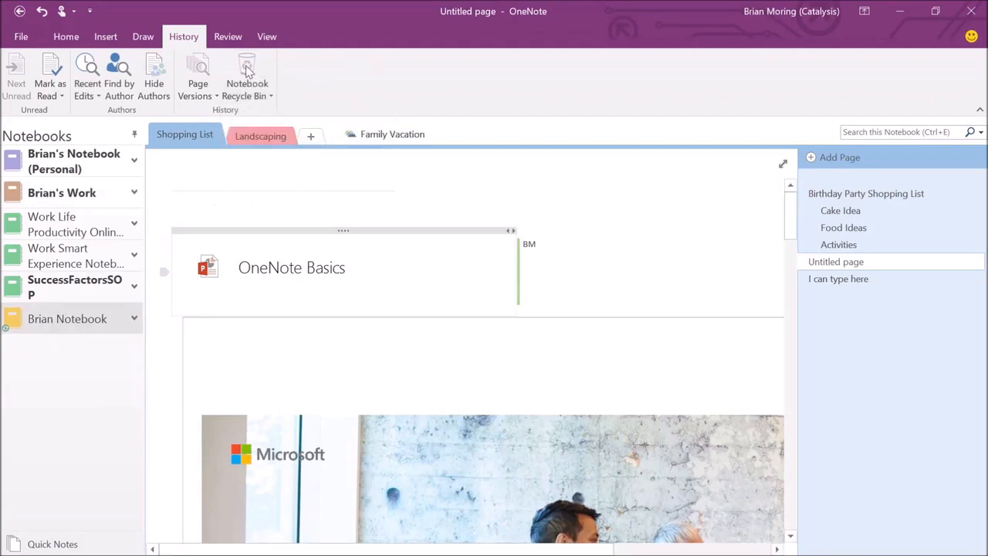
left_click(69, 262)
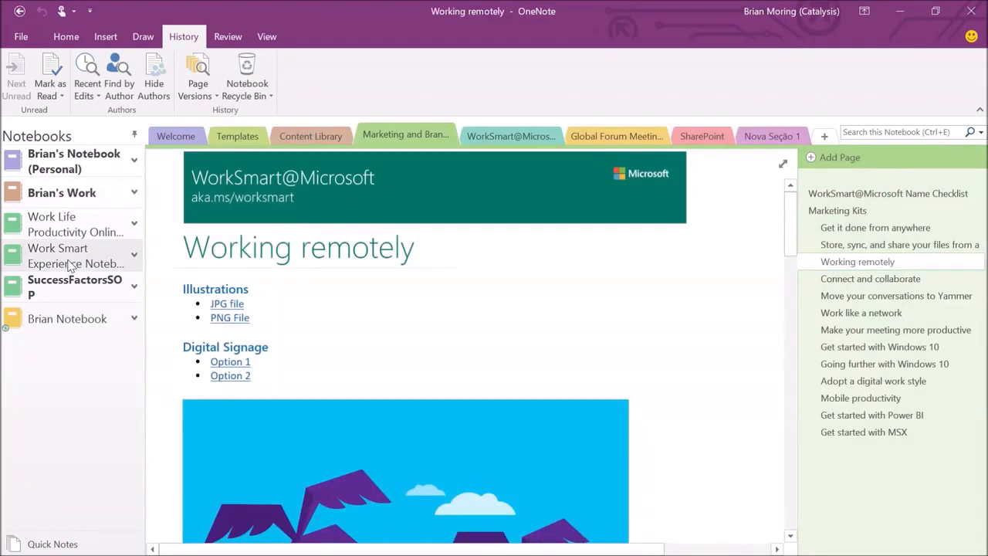
Sync Brian Notebook immediately, then switch to the Work Smart Experience notebook.
left_click(49, 317)
right_click(21, 324)
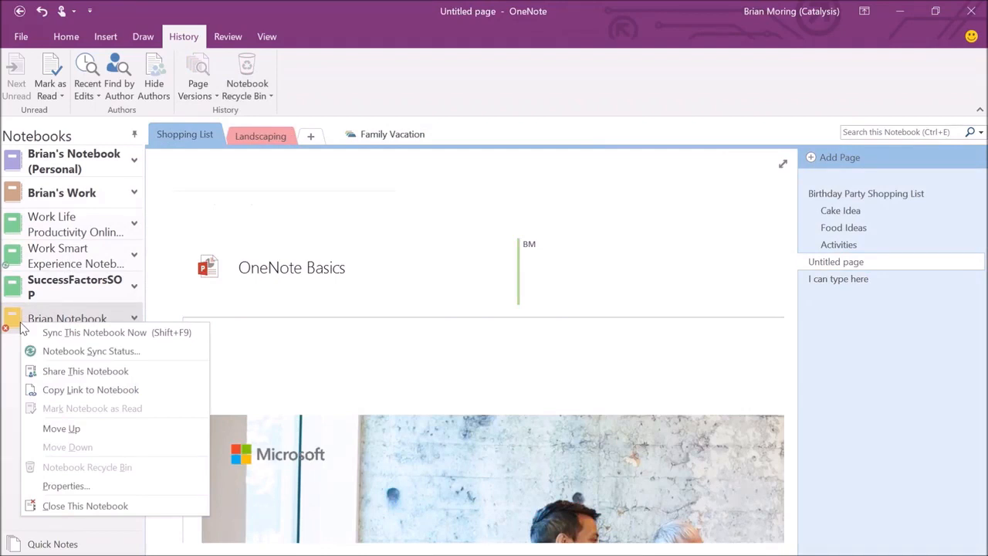
left_click(62, 334)
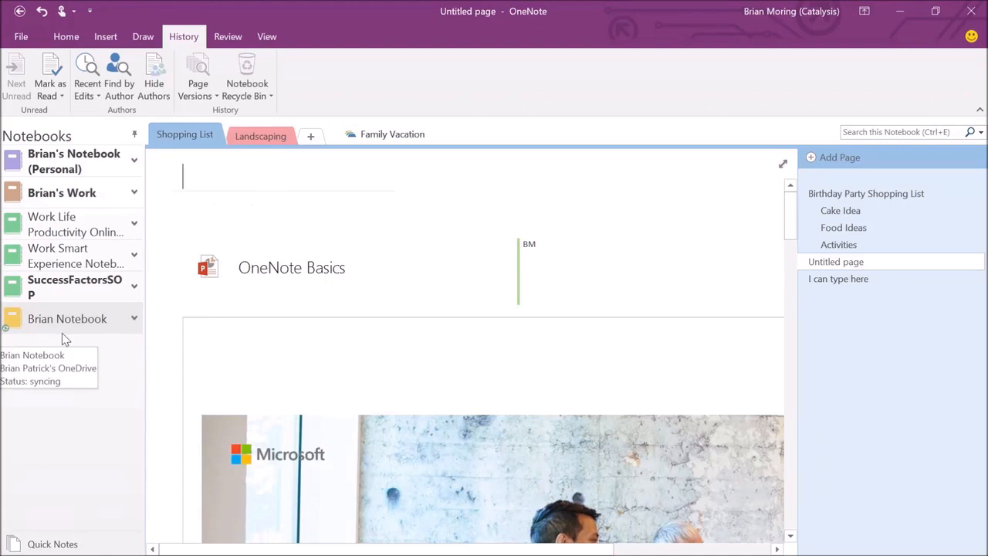
left_click(89, 254)
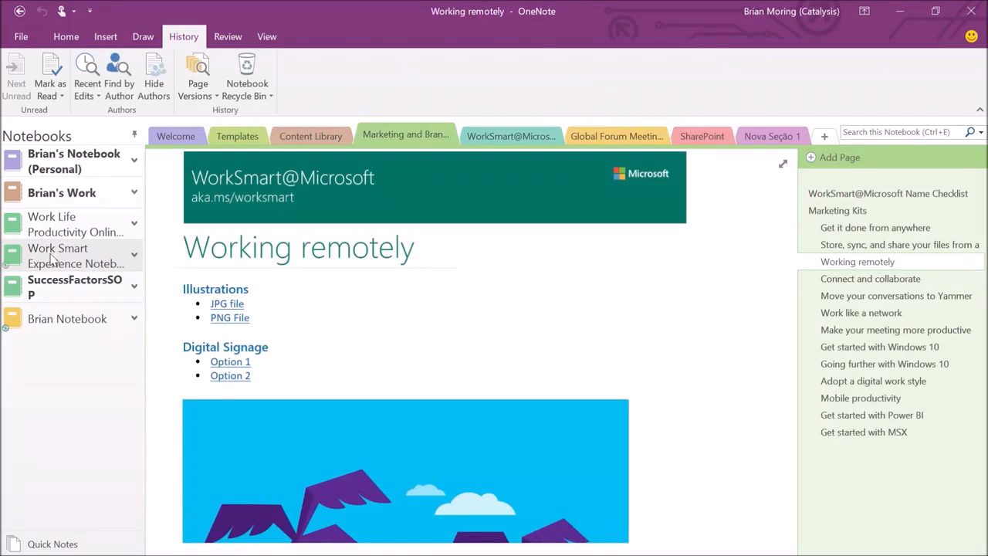
Move the deleted Untitled page from the Notebook Recycle Bin into Brian Notebook's Shopping List section.
left_click(243, 75)
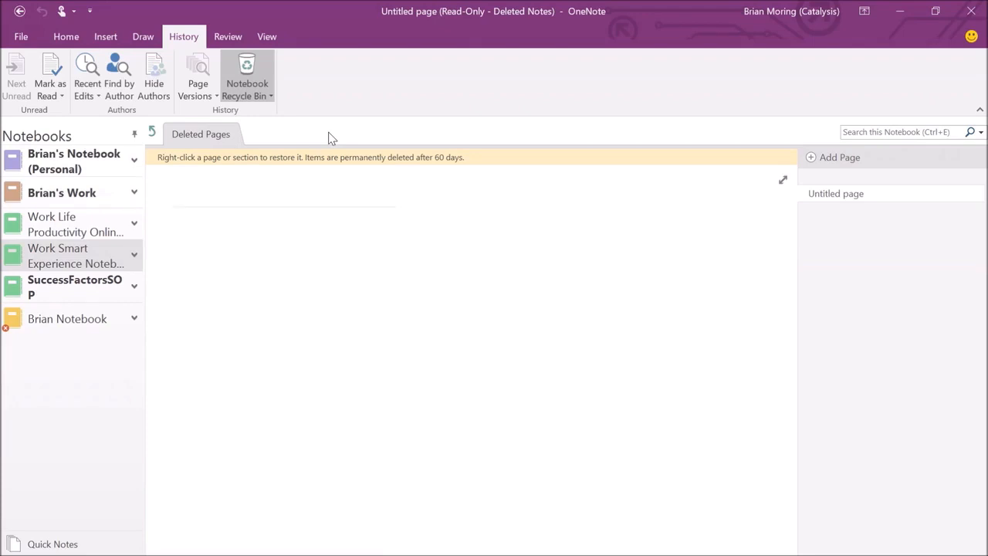
right_click(834, 198)
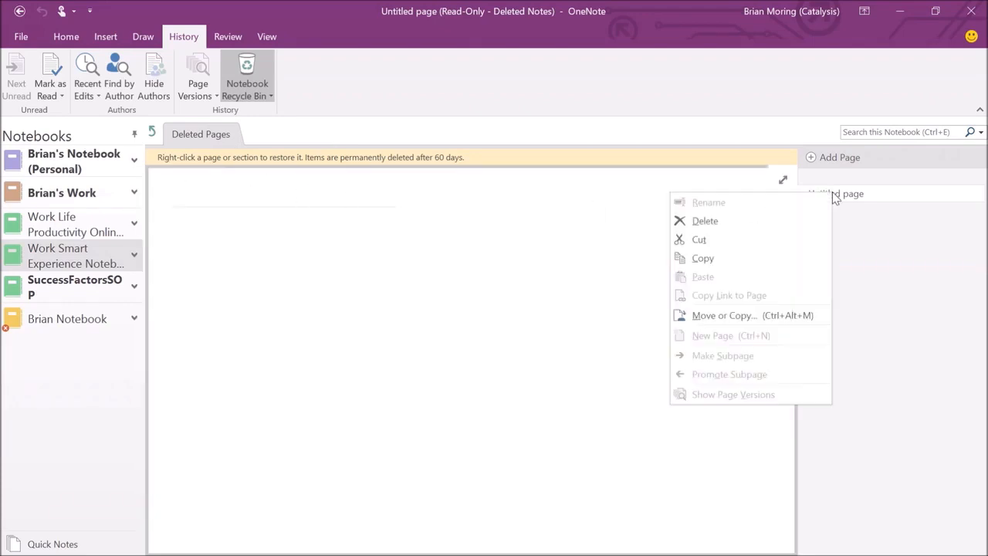
left_click(704, 316)
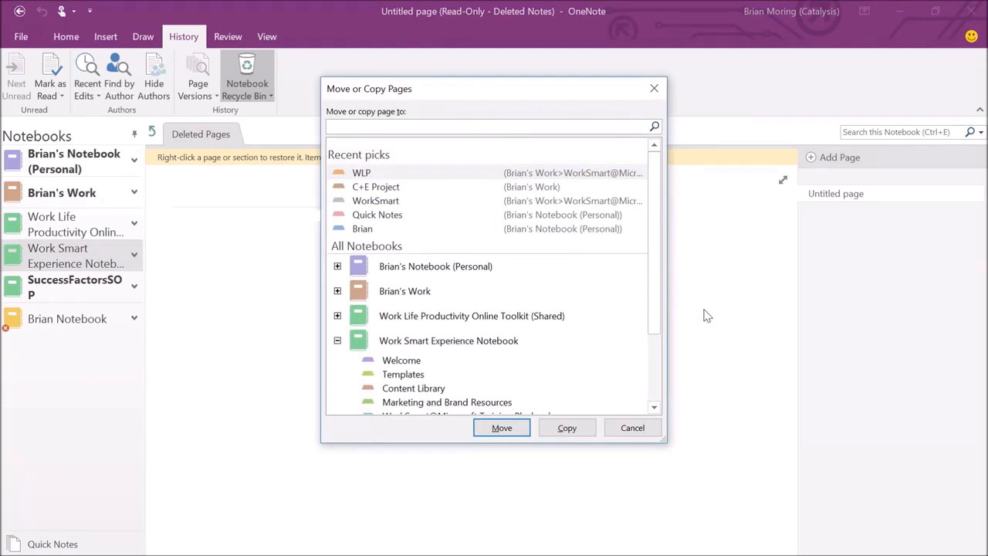
left_click_drag(655, 229, 654, 307)
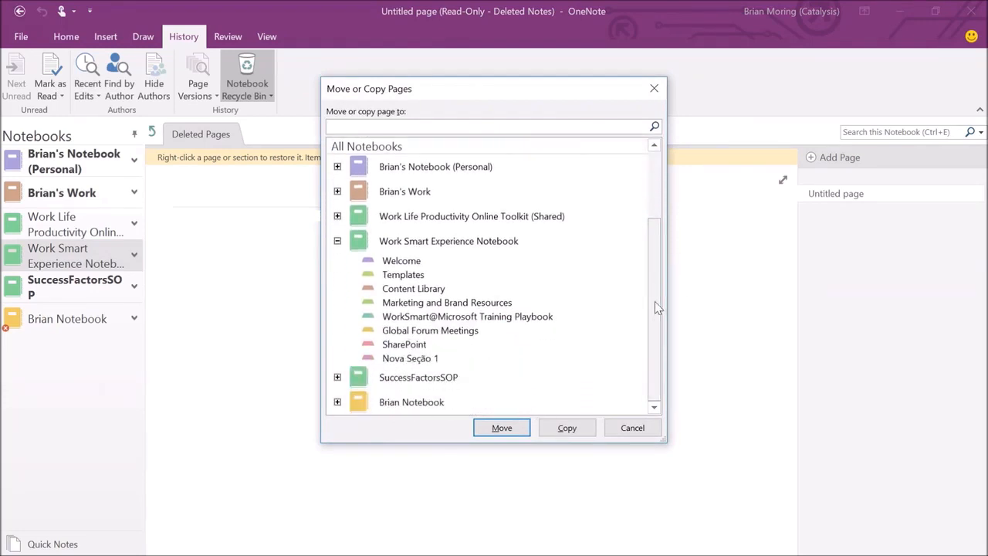
left_click(337, 402)
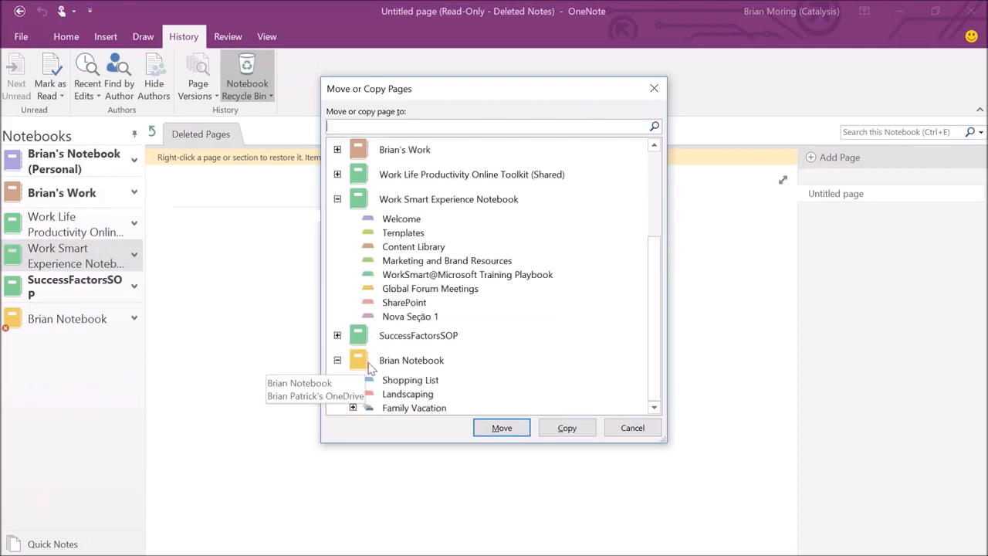
left_click(395, 396)
left_click(398, 382)
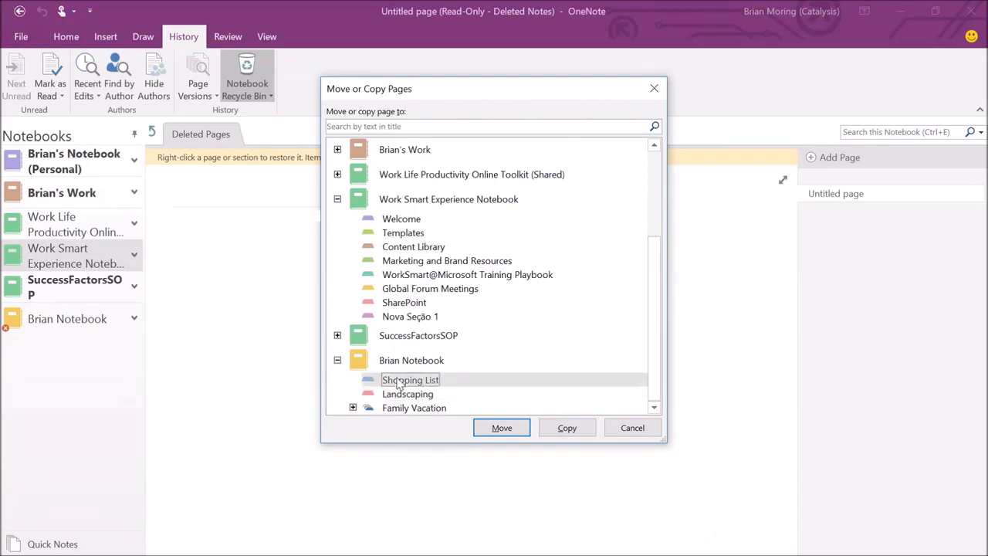
left_click(502, 428)
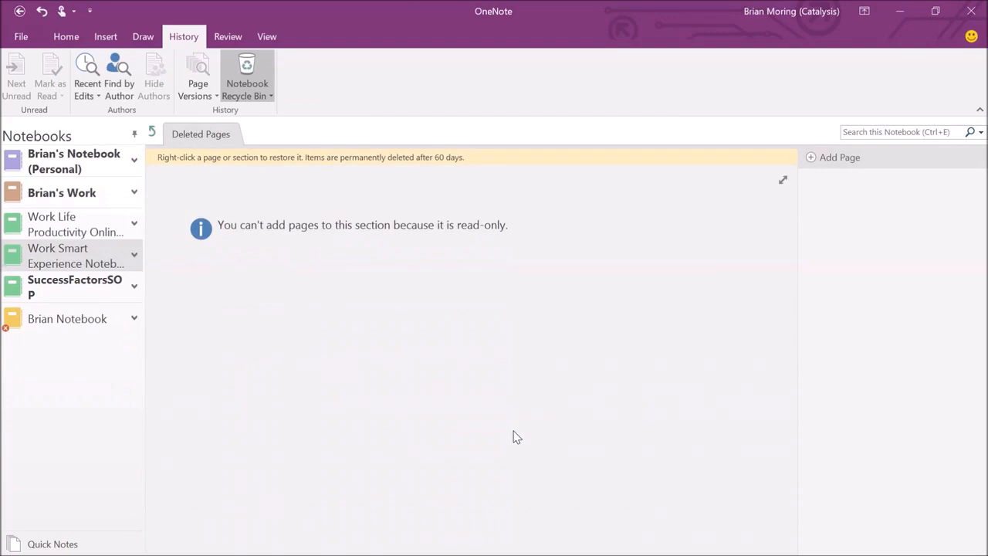
Open the restored blank Untitled page in Brian Notebook's Shopping List and show the Review commands.
left_click(80, 318)
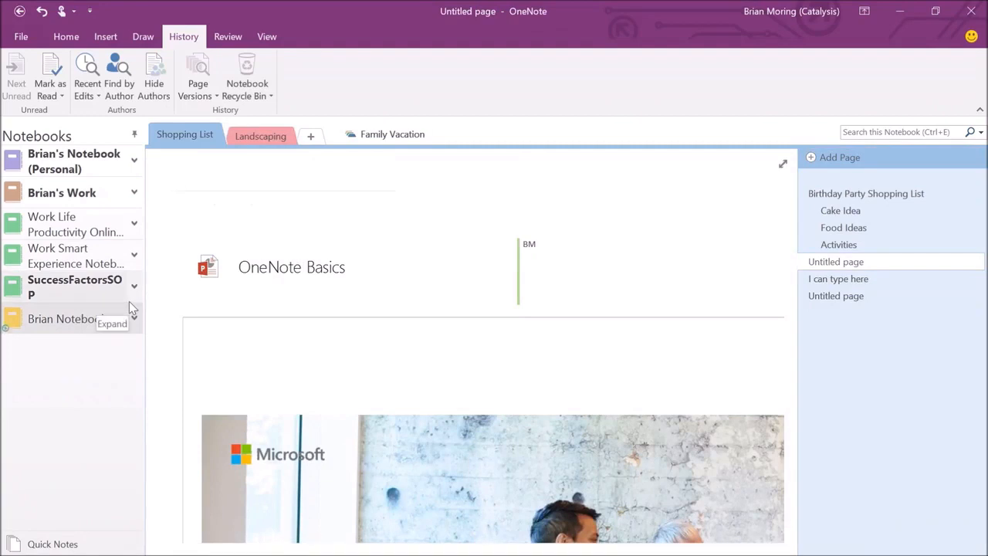
left_click(833, 297)
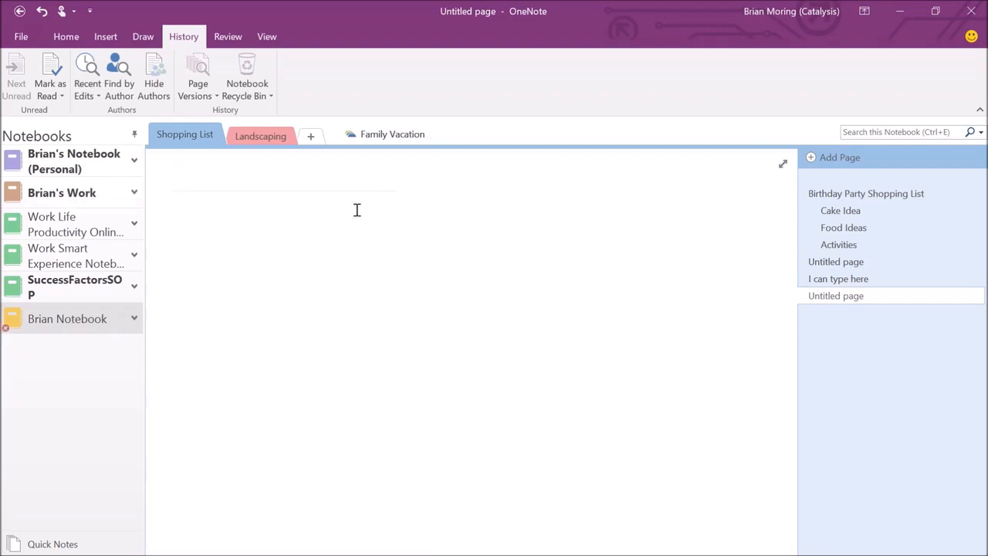
left_click(68, 38)
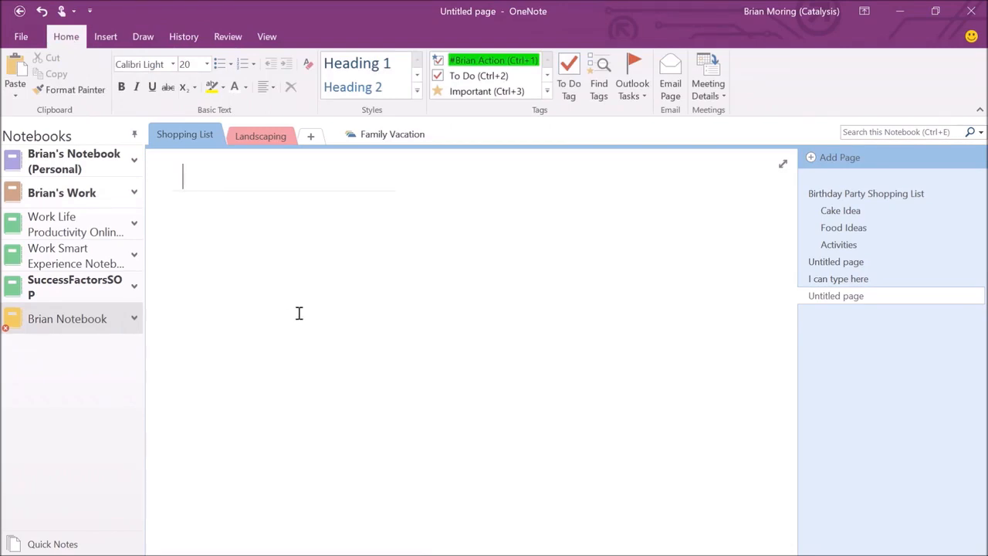
left_click(240, 34)
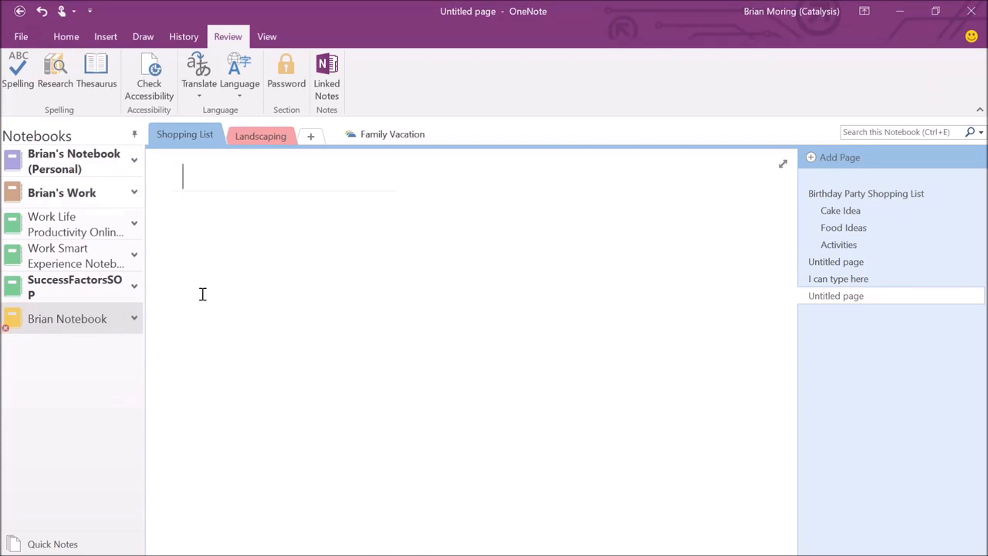
left_click(20, 75)
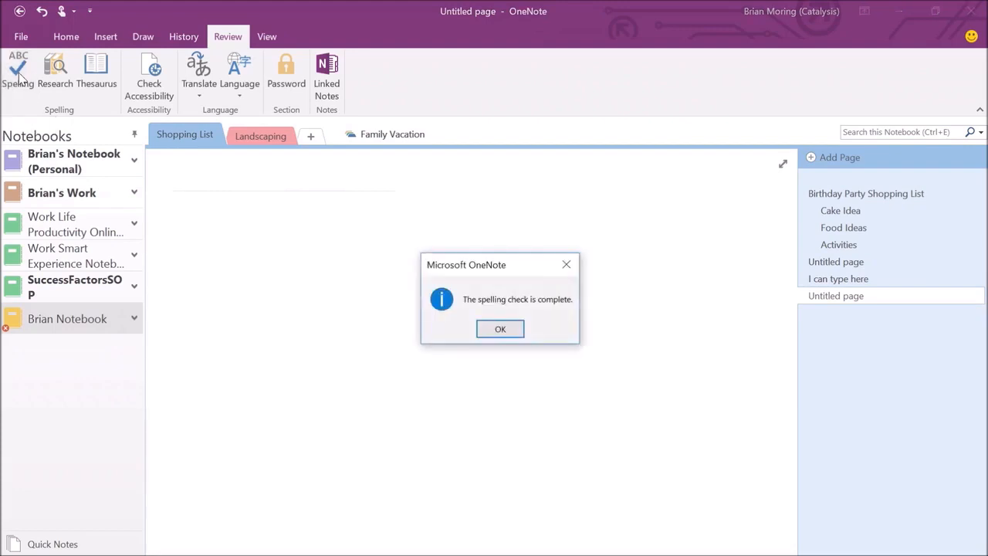
left_click(500, 330)
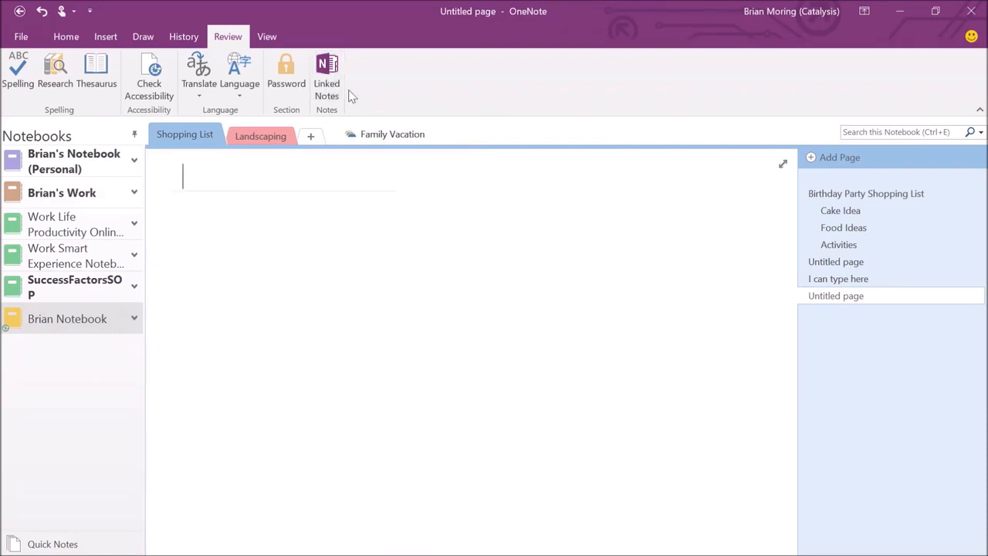
Start Linked Notes, saving them to the last Untitled page in Brian Notebook's Shopping List.
left_click(327, 85)
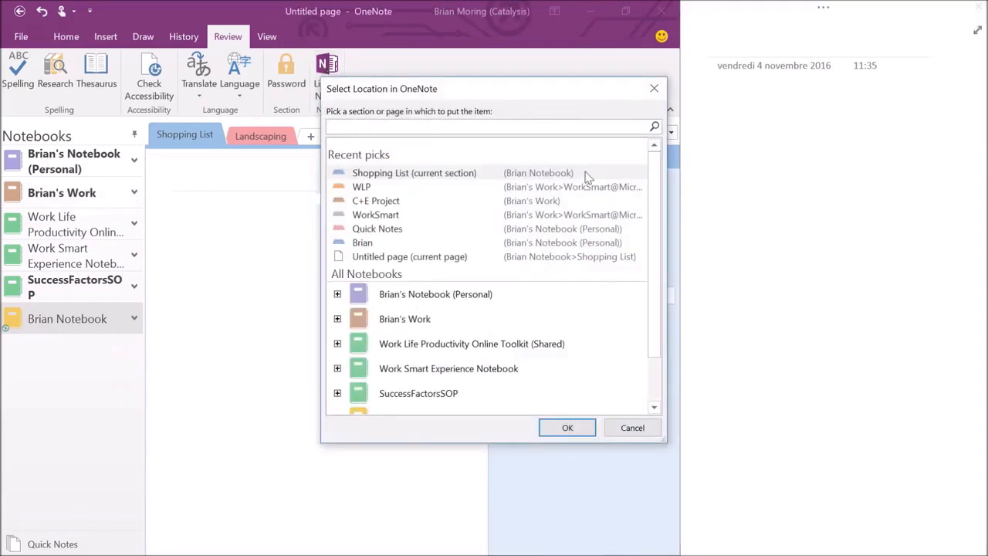
scroll(654, 223, "down", 3)
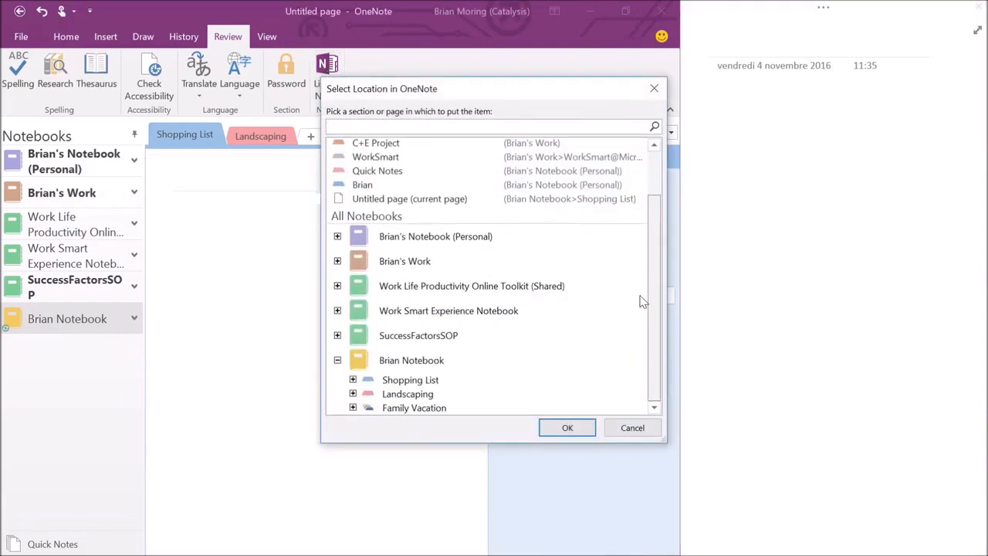
left_click(353, 380)
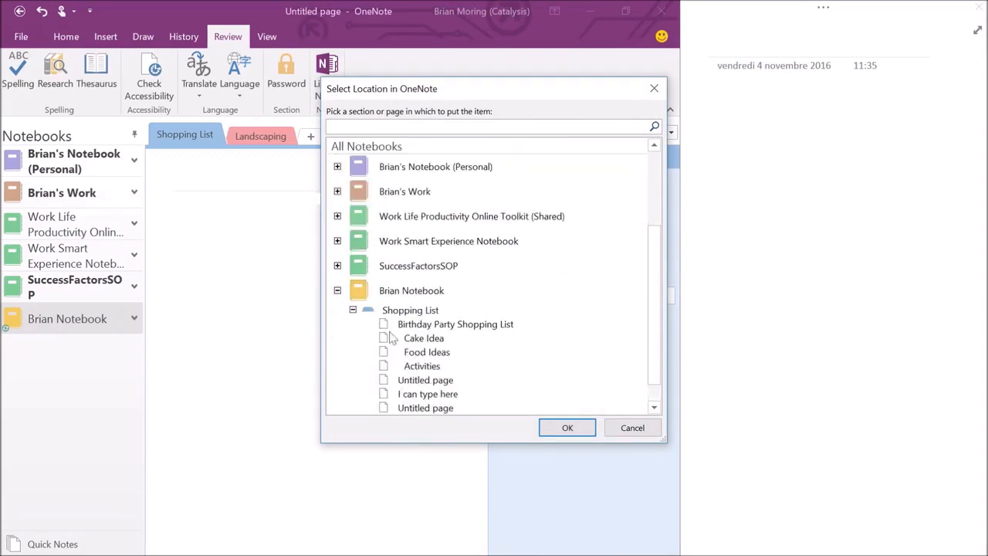
left_click(434, 409)
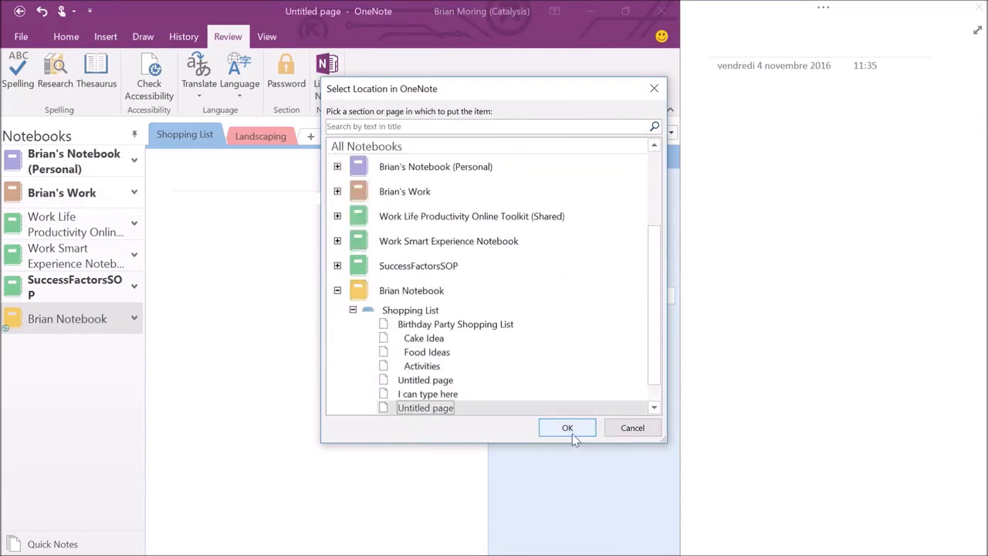
left_click(571, 432)
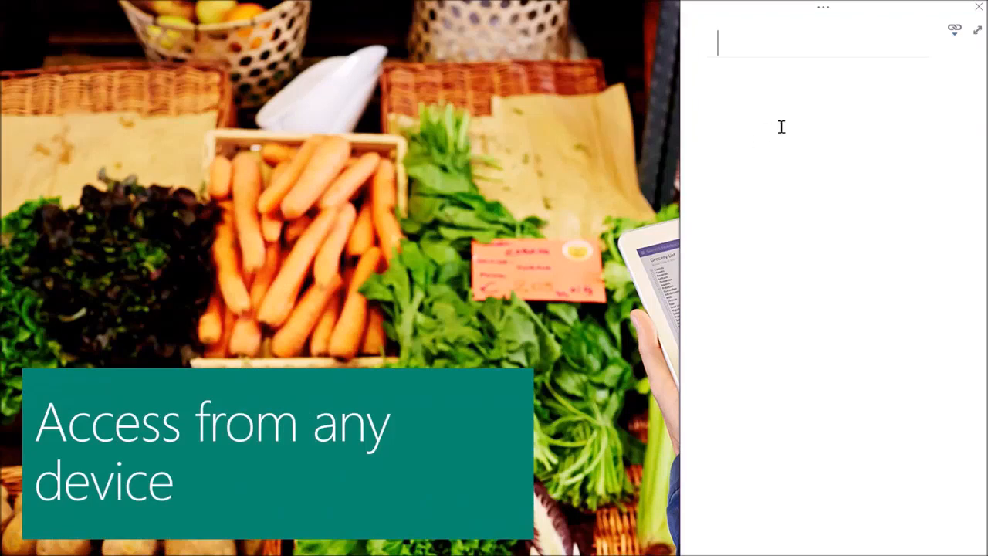
Title the page 'Linked Notes' and add the note 'Access from any device is really important'.
type("Linked Notes")
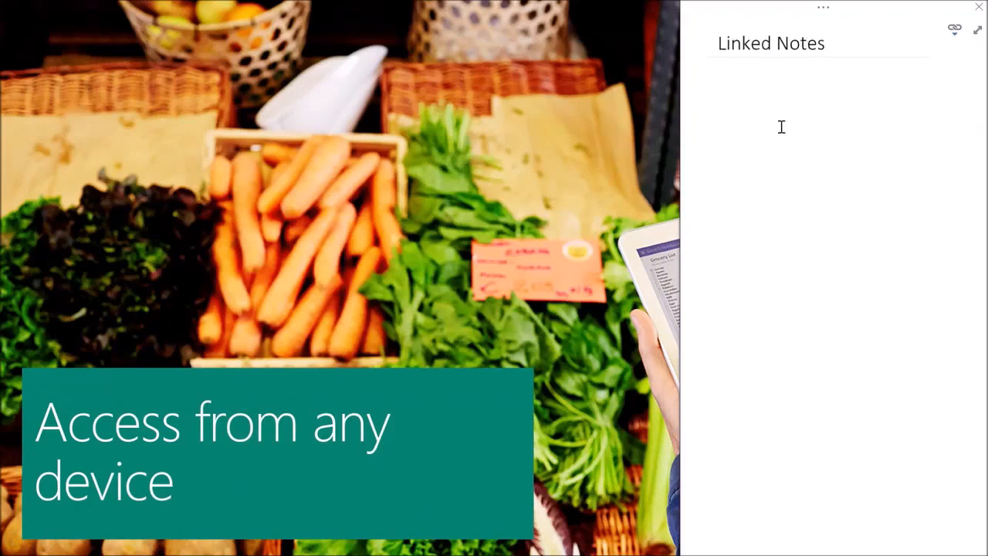
key("Return")
type("Acc")
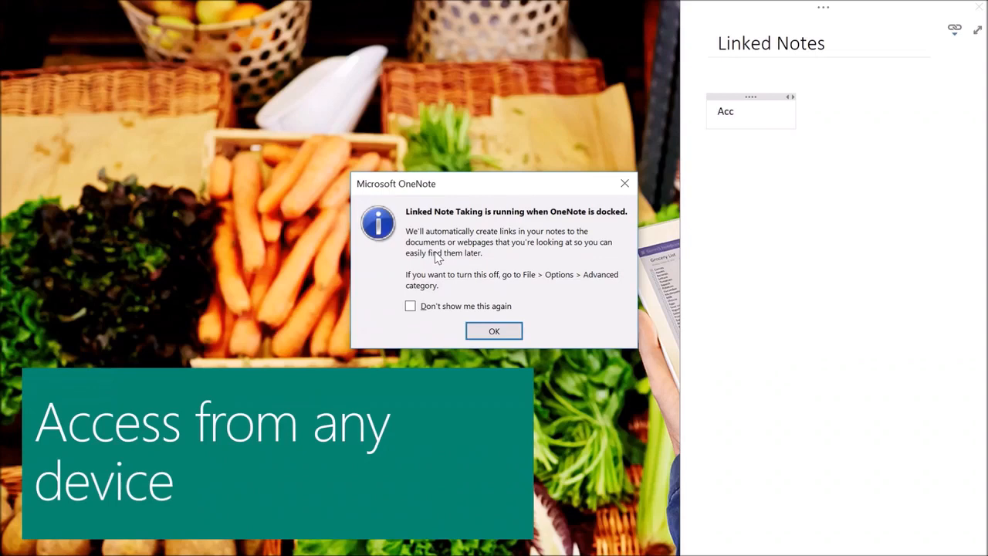
left_click(479, 333)
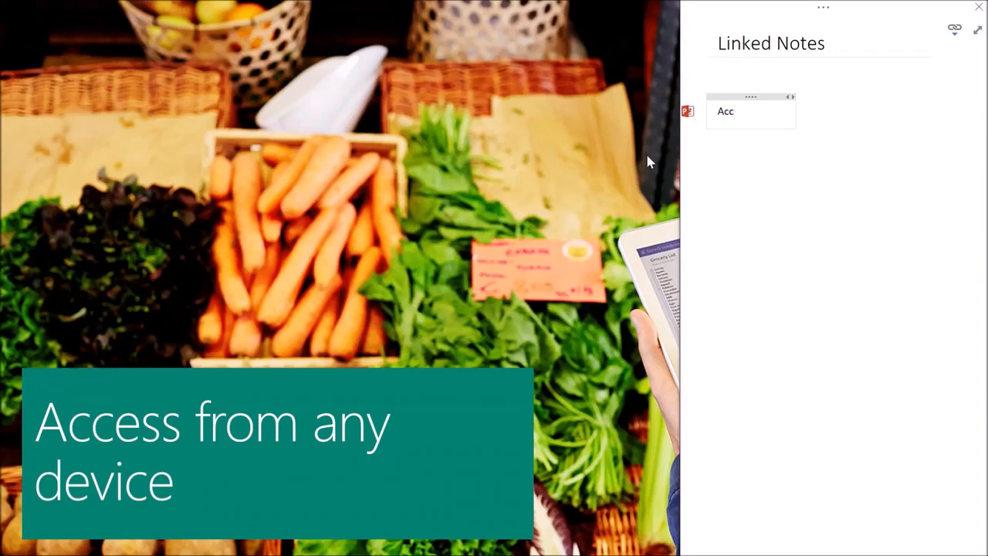
type("ess from any device ")
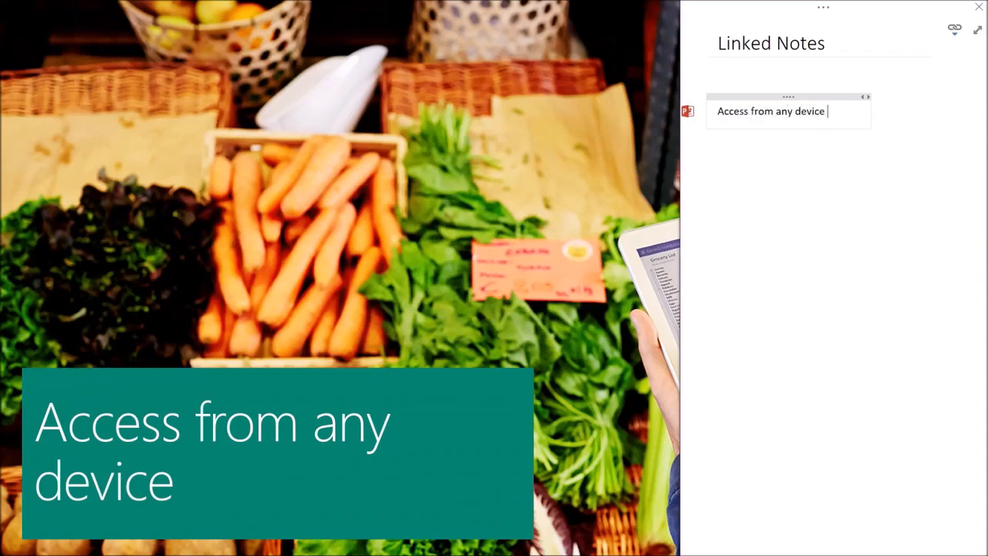
type("is really im")
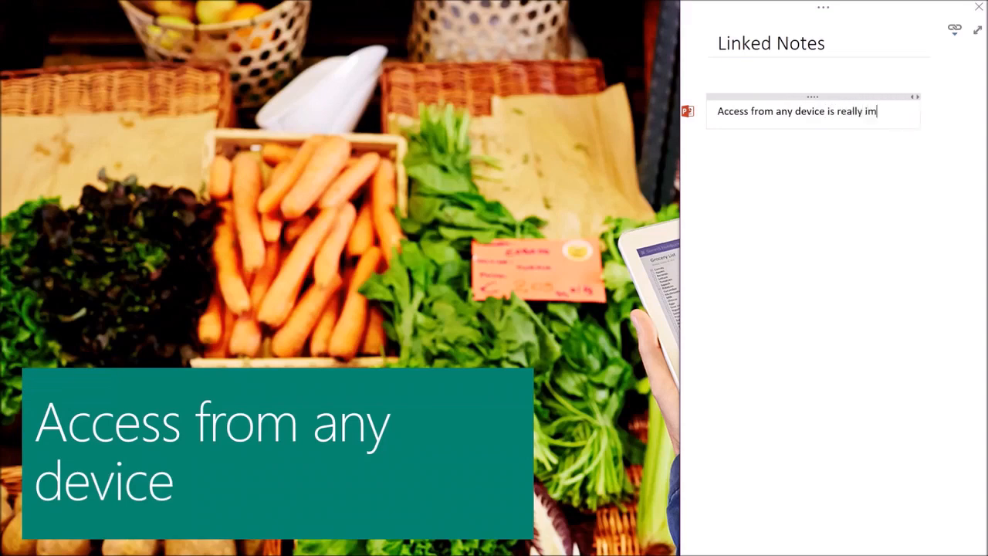
type("portant")
key("Return")
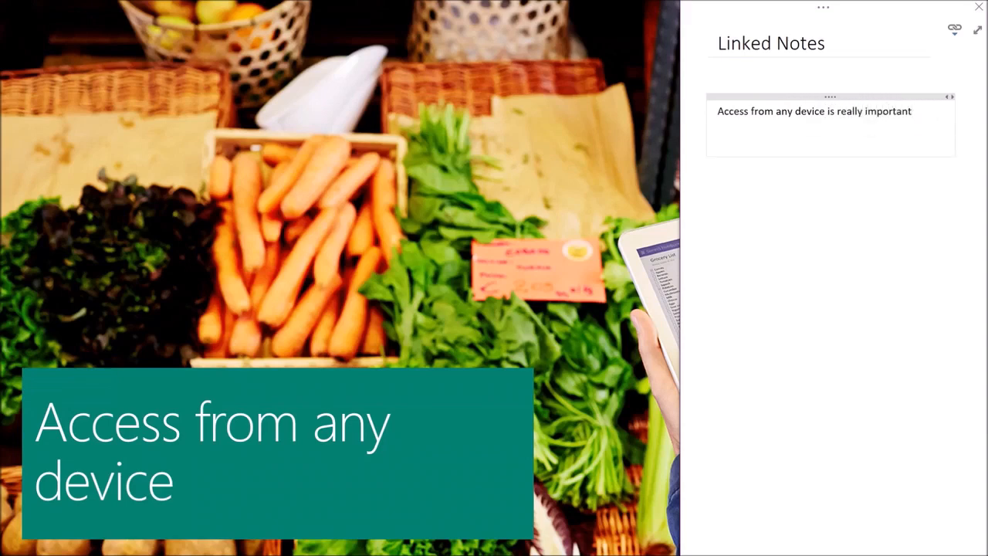
On the Share and collaborate slide, note 'Sharing and collaboration is one of the main benefits of OneNote'.
left_click(452, 343)
left_click(449, 340)
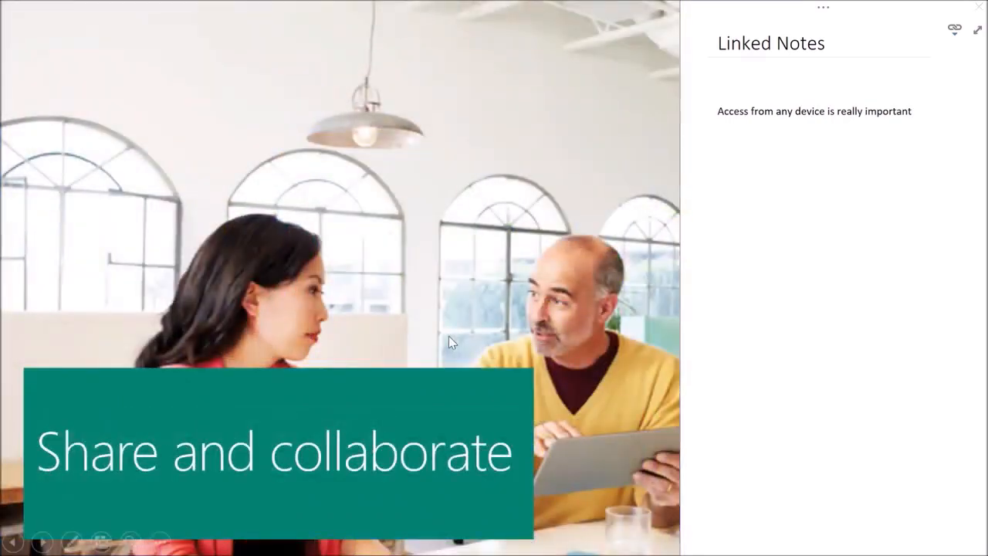
left_click(792, 172)
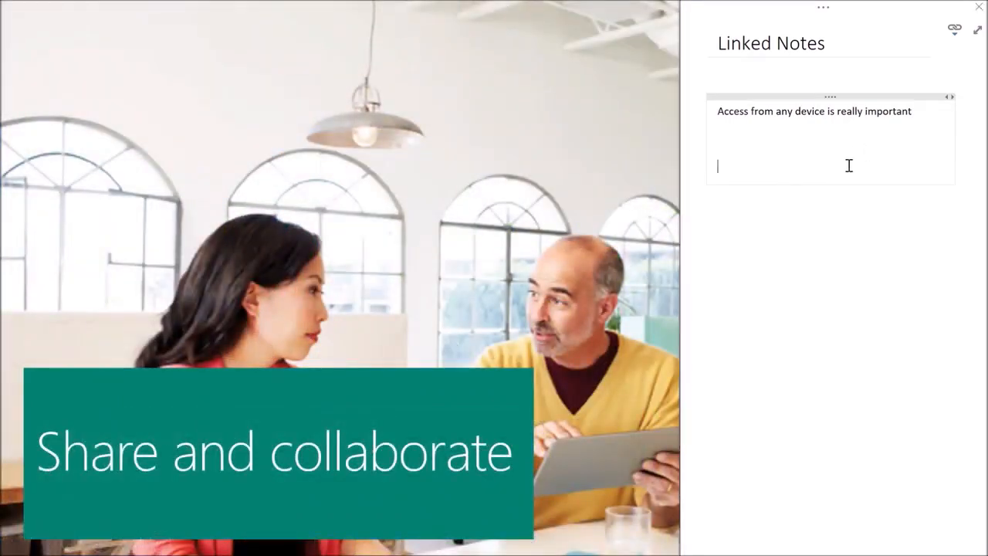
key("BackSpace")
type("Sxharing and coll")
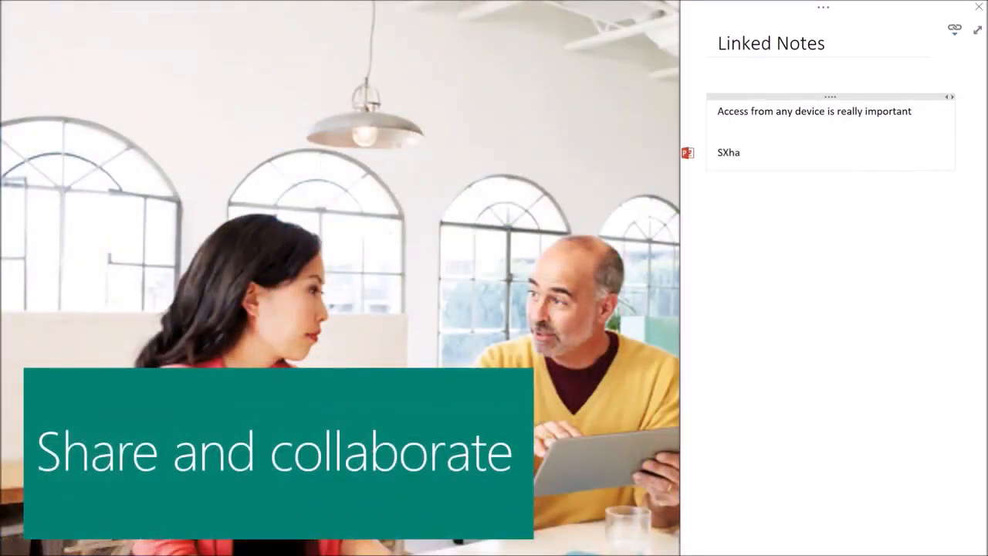
type("aboration")
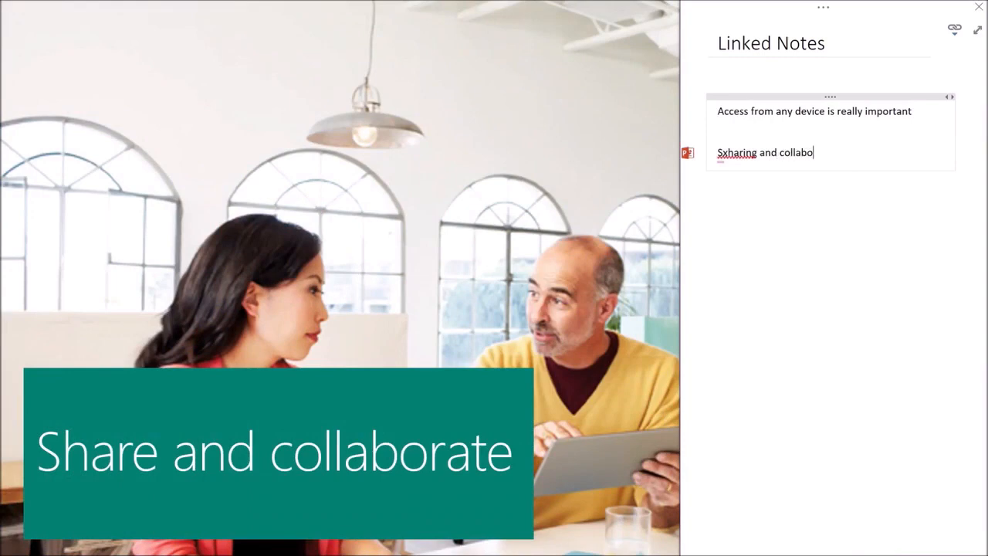
type("s one of the main been")
key("BackSpace")
key("BackSpace")
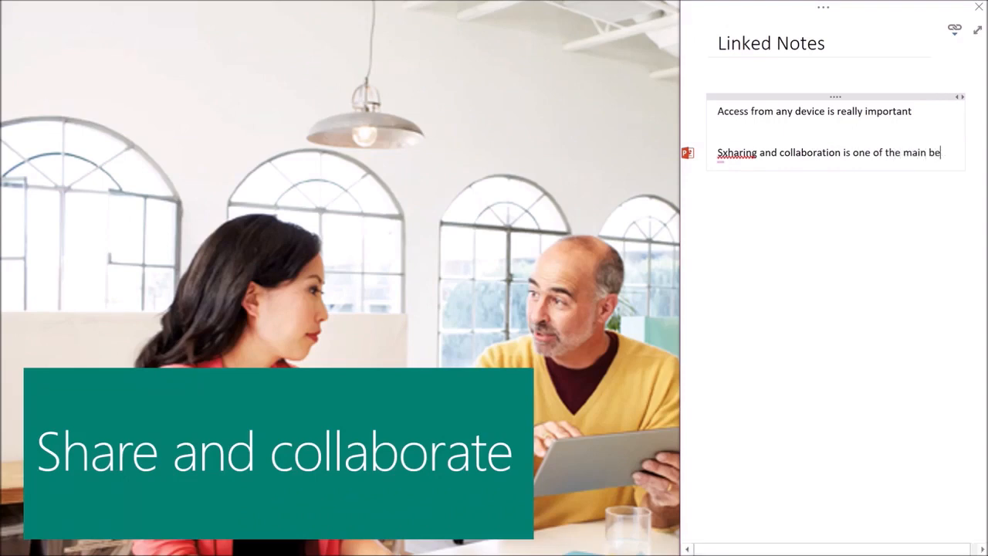
type("nefits of ")
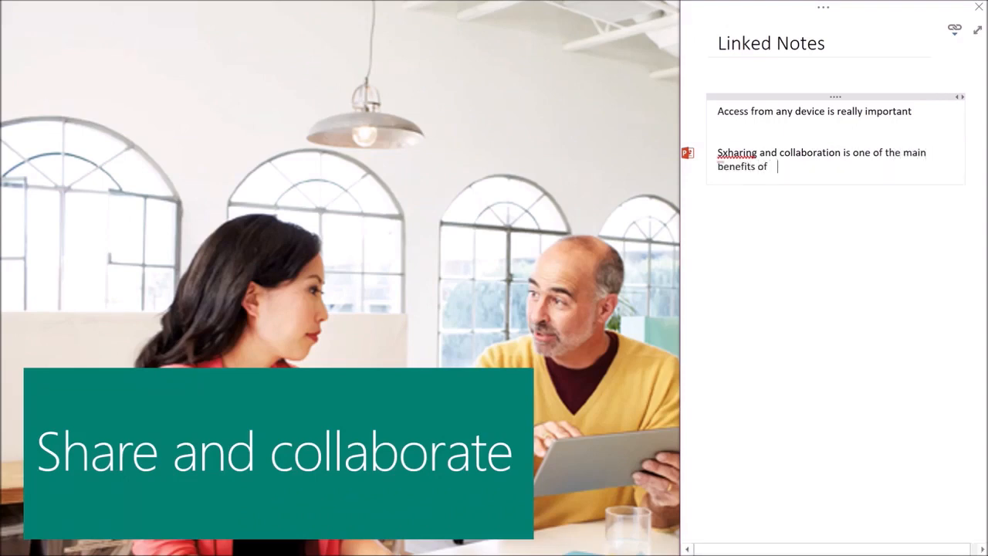
type("OneNote")
right_click(734, 152)
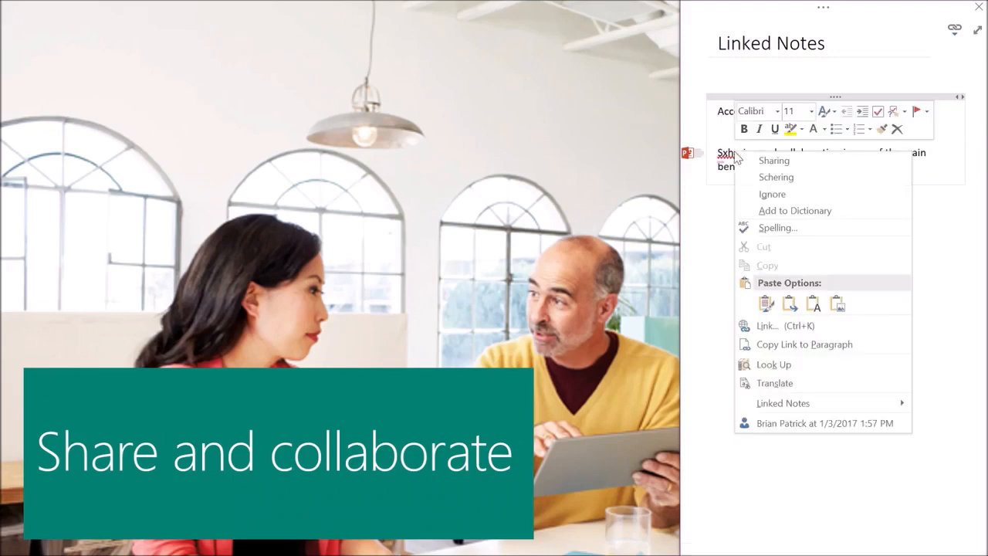
left_click(779, 161)
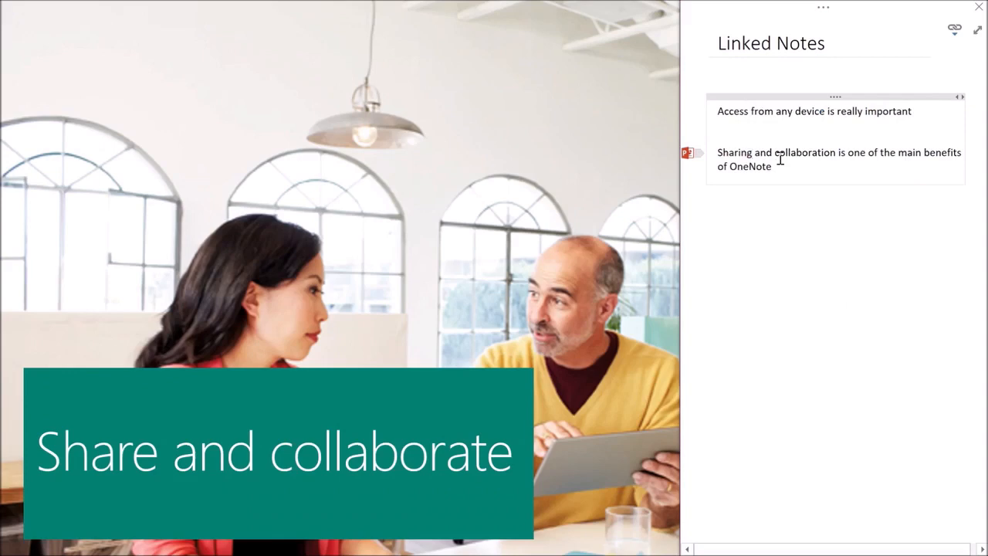
Restore the full OneNote window and open the first note's linked slide in 011217_OneNote_Demo_7218.pptx.
left_click(977, 30)
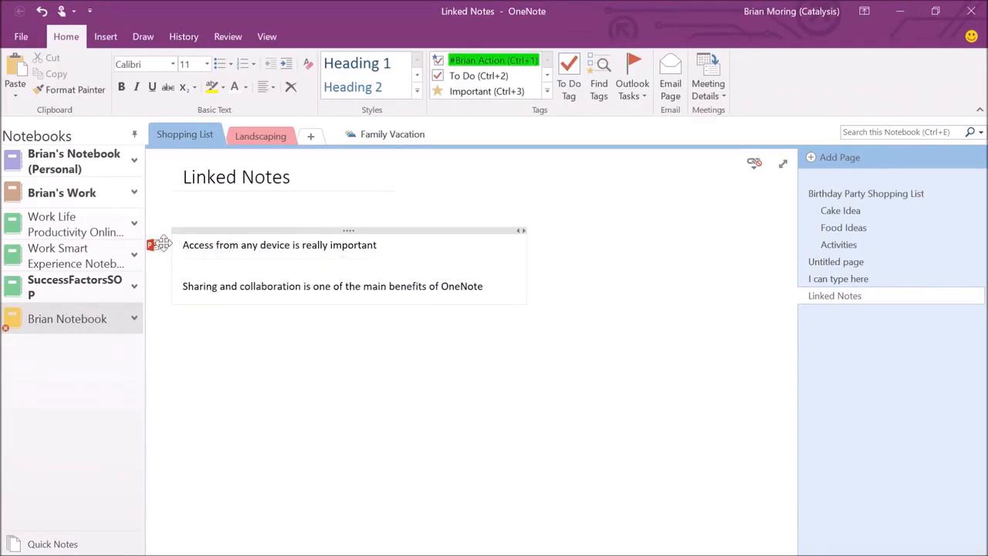
mouse_move(152, 245)
left_click(153, 245)
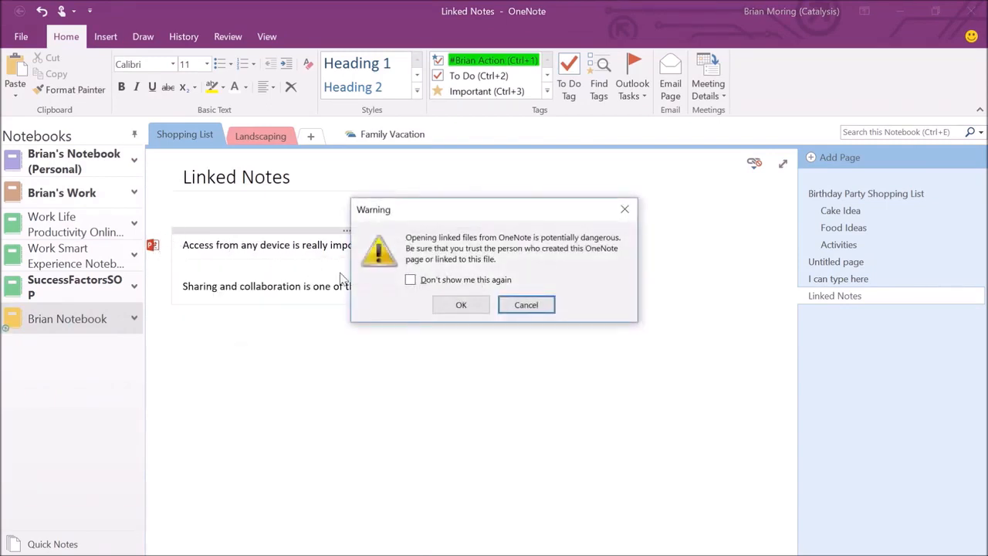
left_click(455, 306)
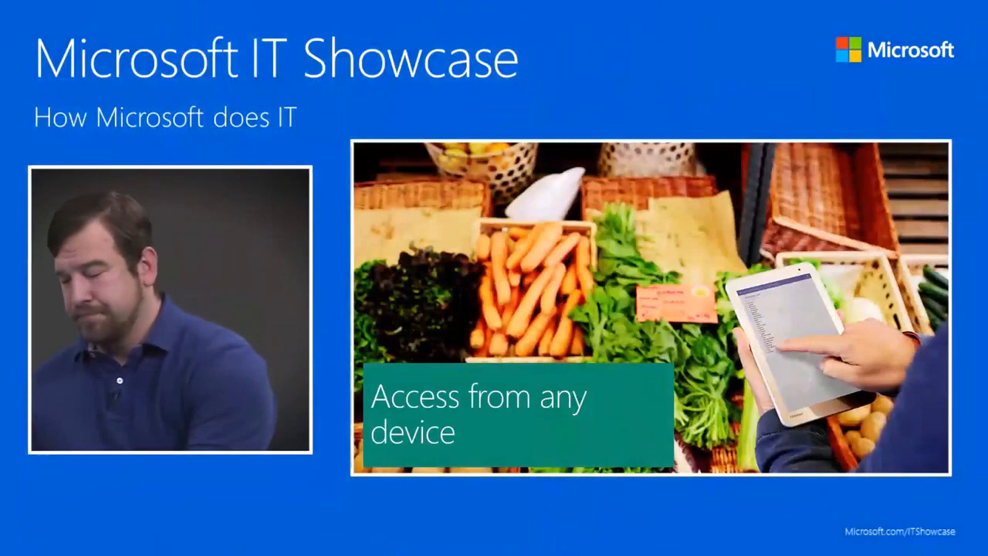
key("Escape")
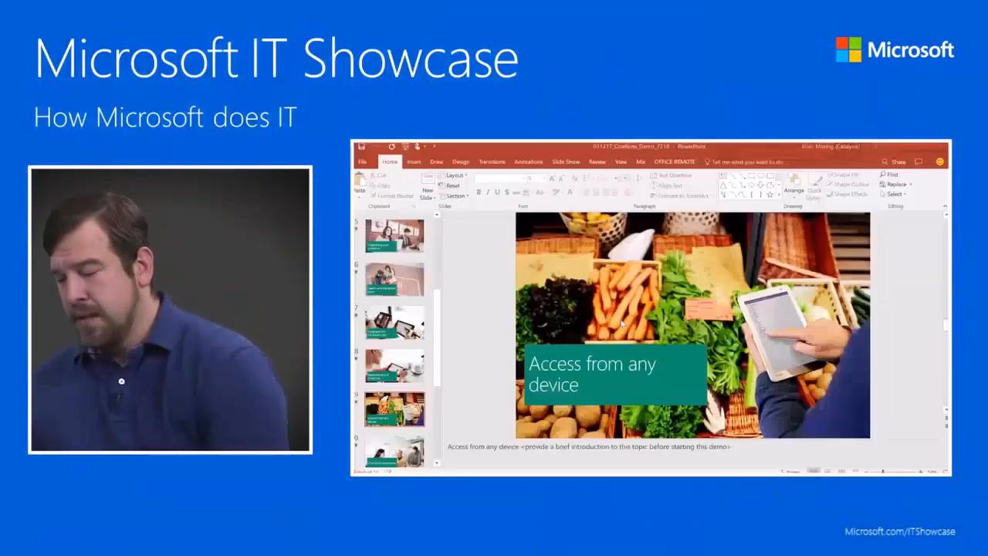